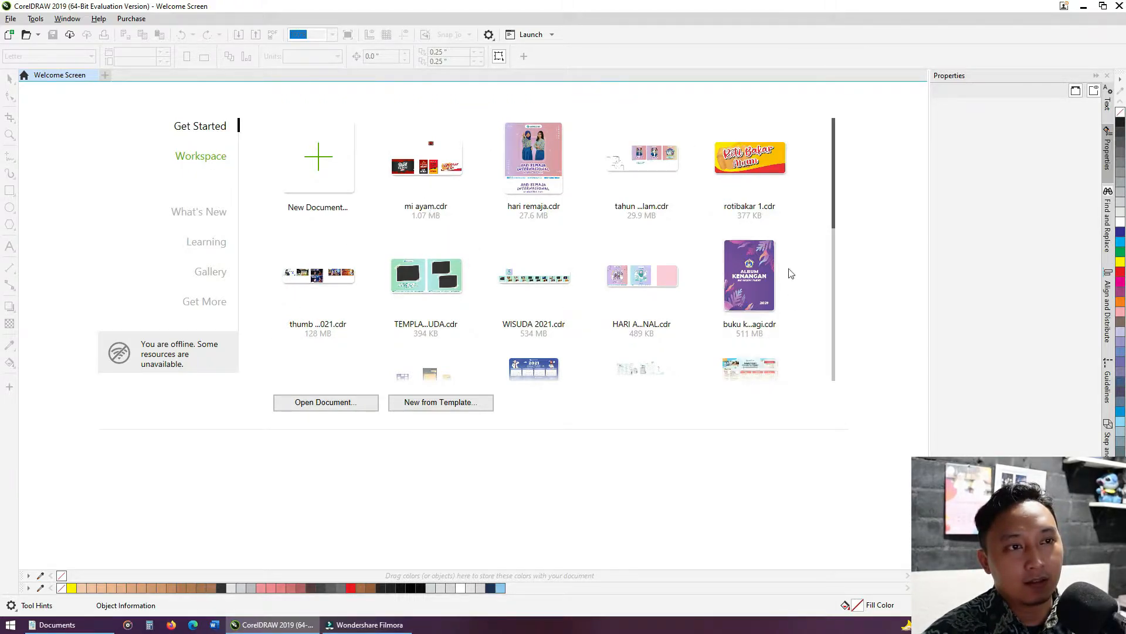
scroll(742, 269, "down", 1)
scroll(742, 269, "down", 2)
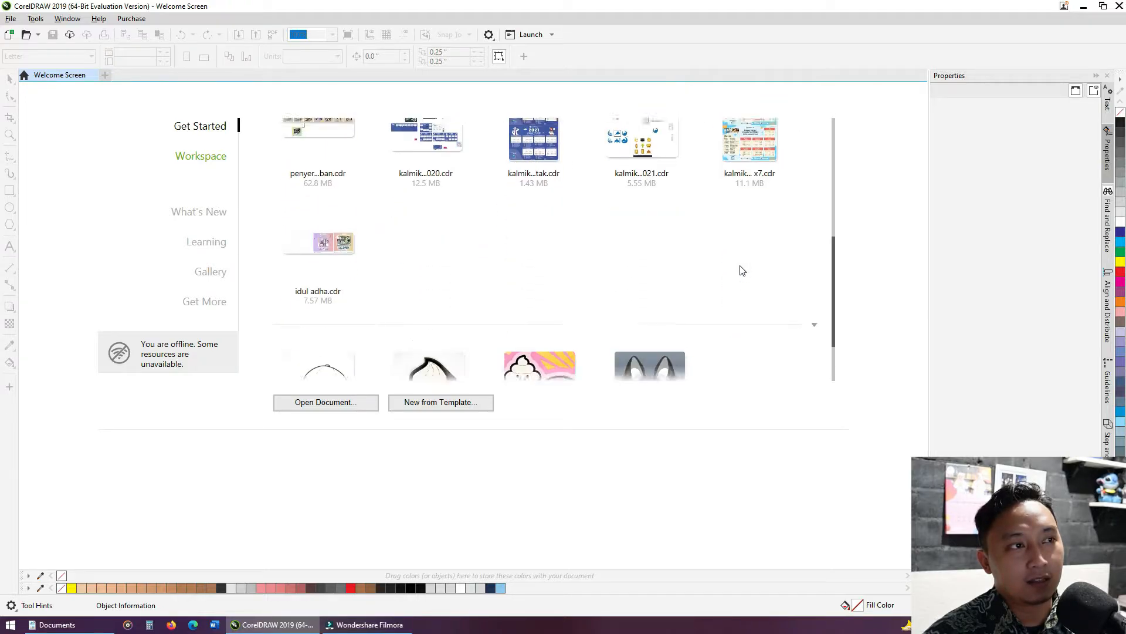
scroll(742, 270, "up", 4)
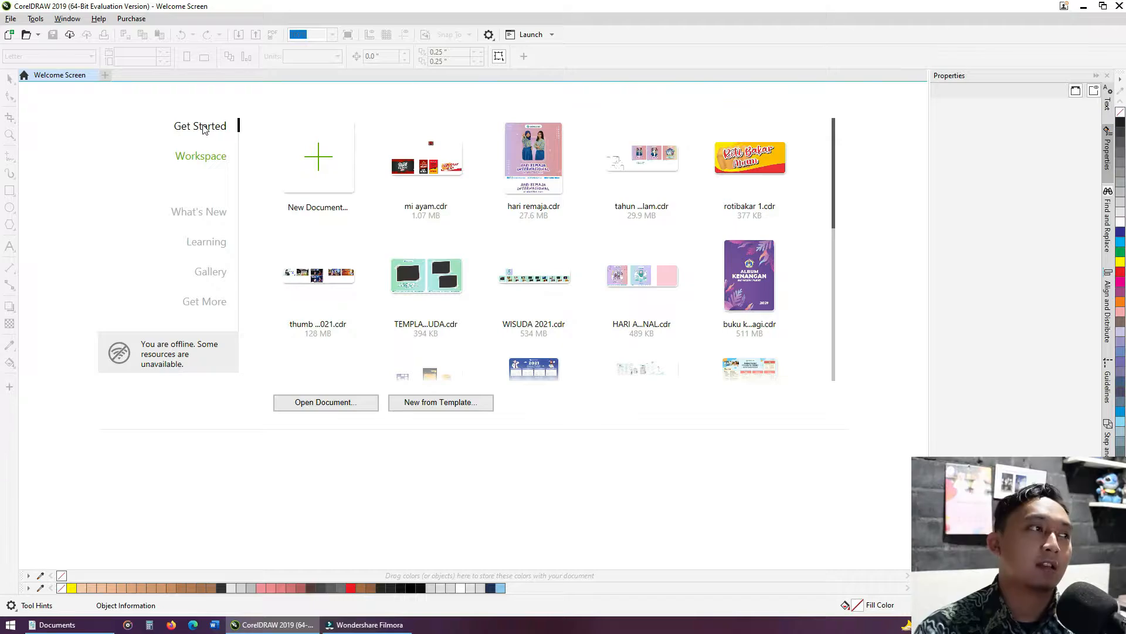
Start a new document at A4 page size and set its dimension units to centimeters.
left_click(310, 160)
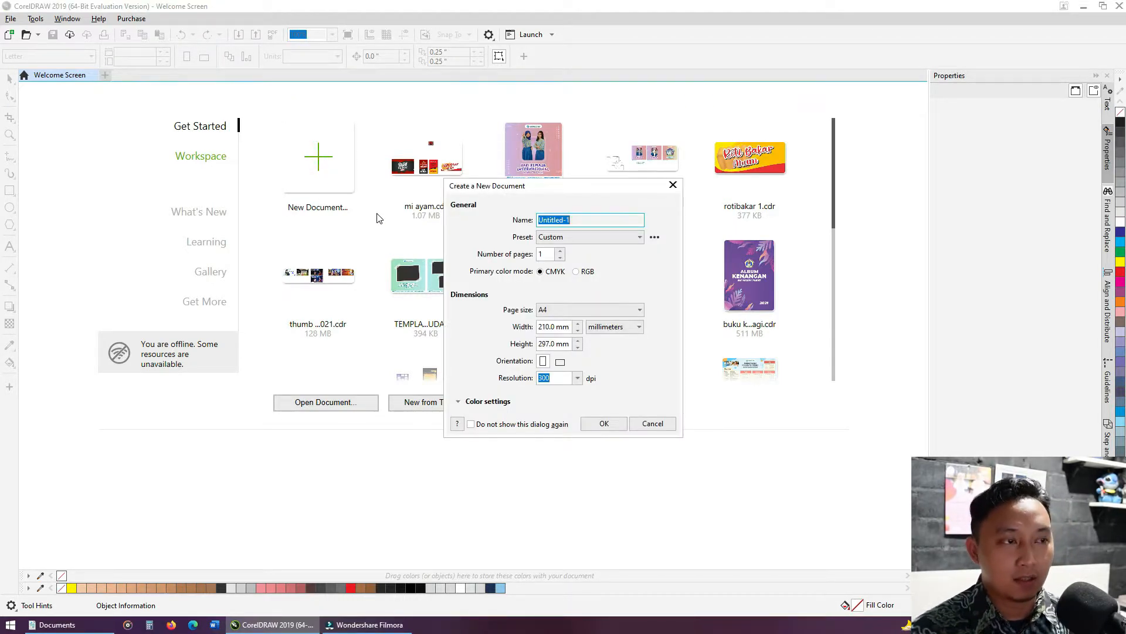
left_click(574, 308)
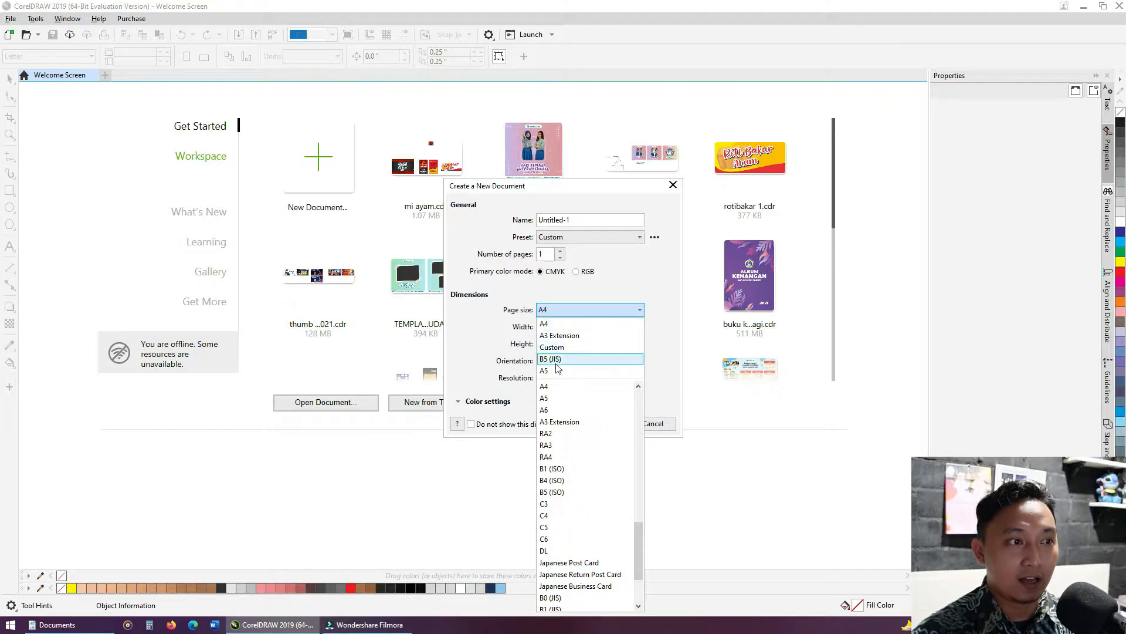
scroll(566, 409, "down", 2)
scroll(566, 409, "up", 4)
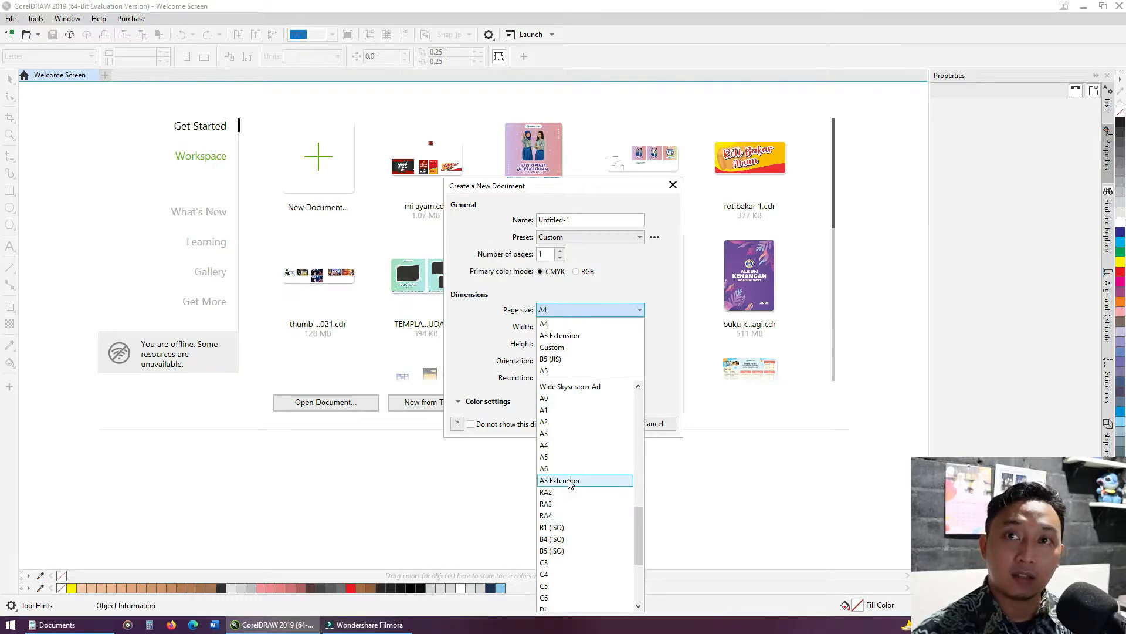
left_click(584, 329)
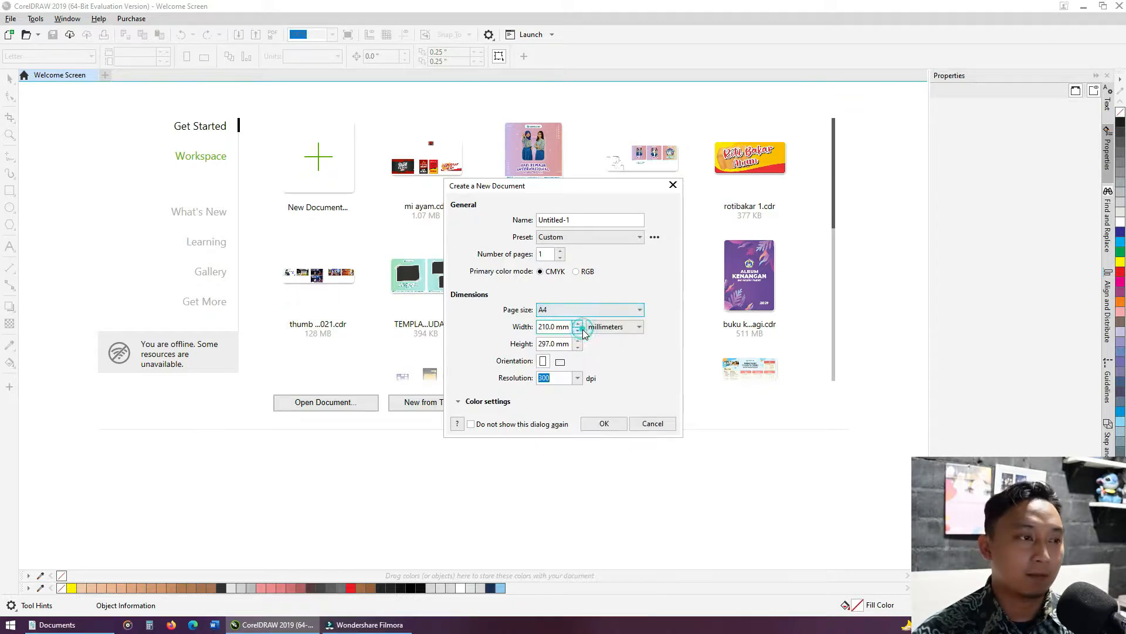
left_click(636, 332)
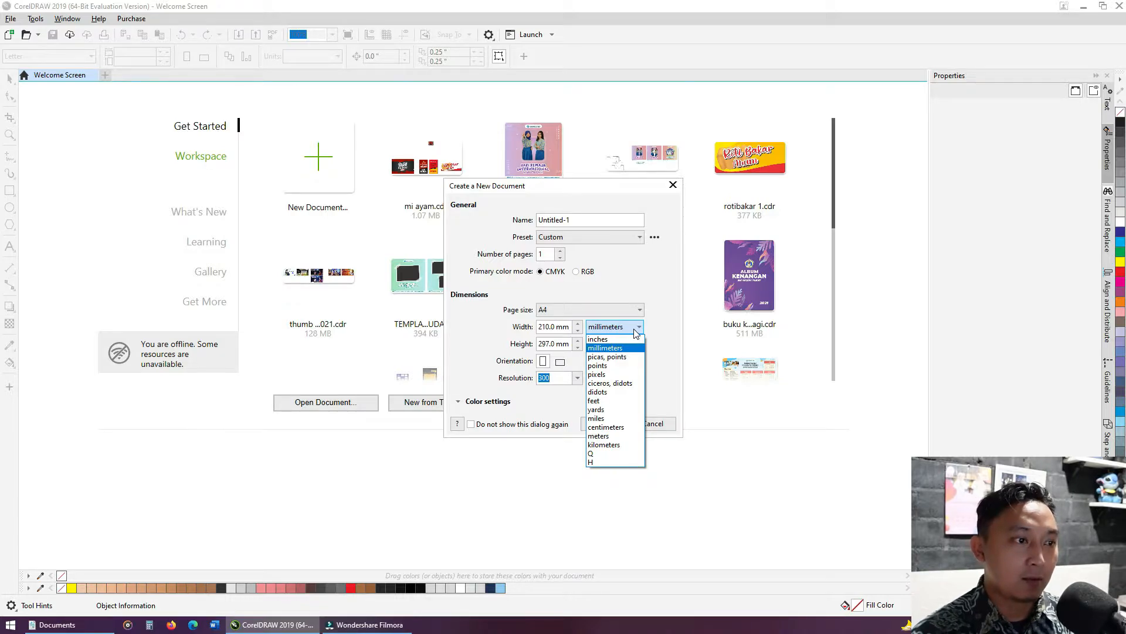
left_click(606, 427)
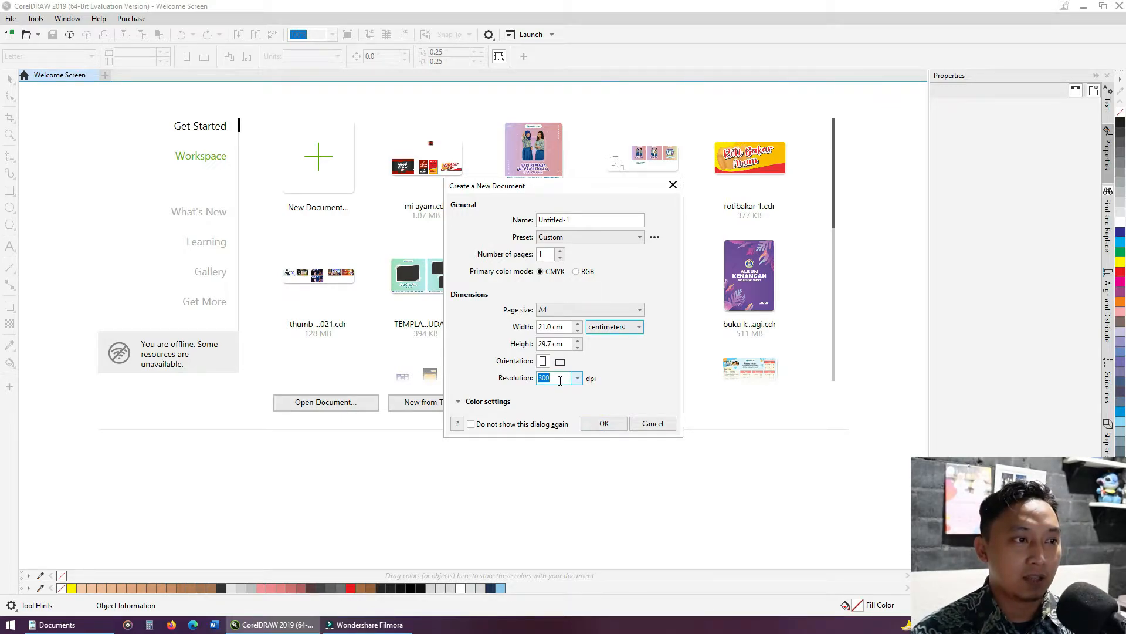
Name the new document belajar and create it.
left_click(599, 219)
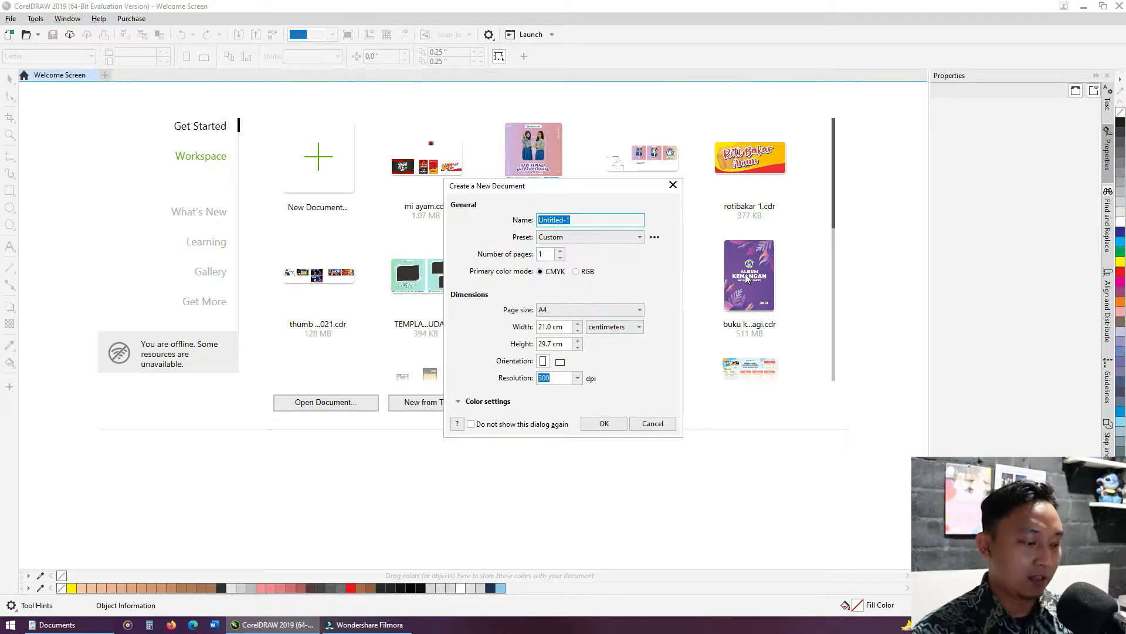
type("belajar")
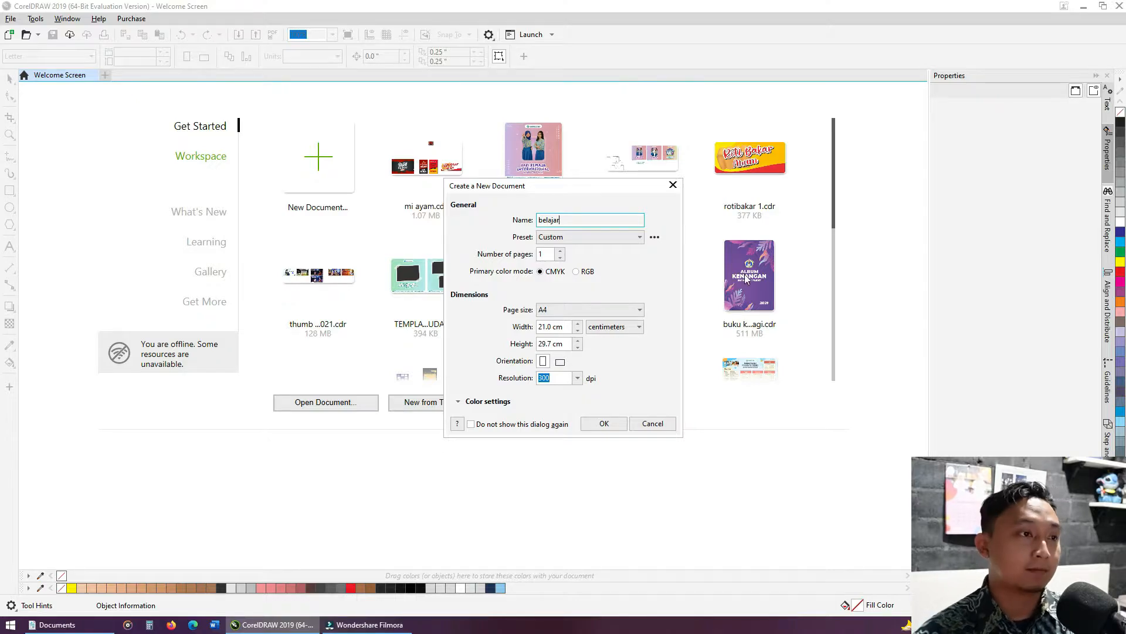
left_click(603, 424)
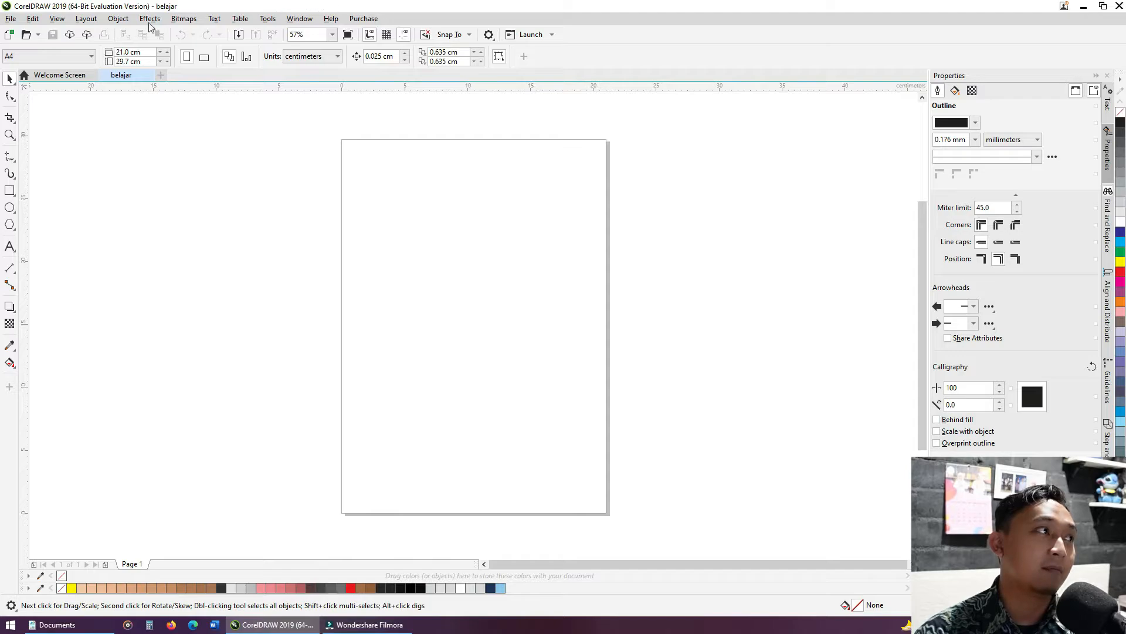
left_click(10, 19)
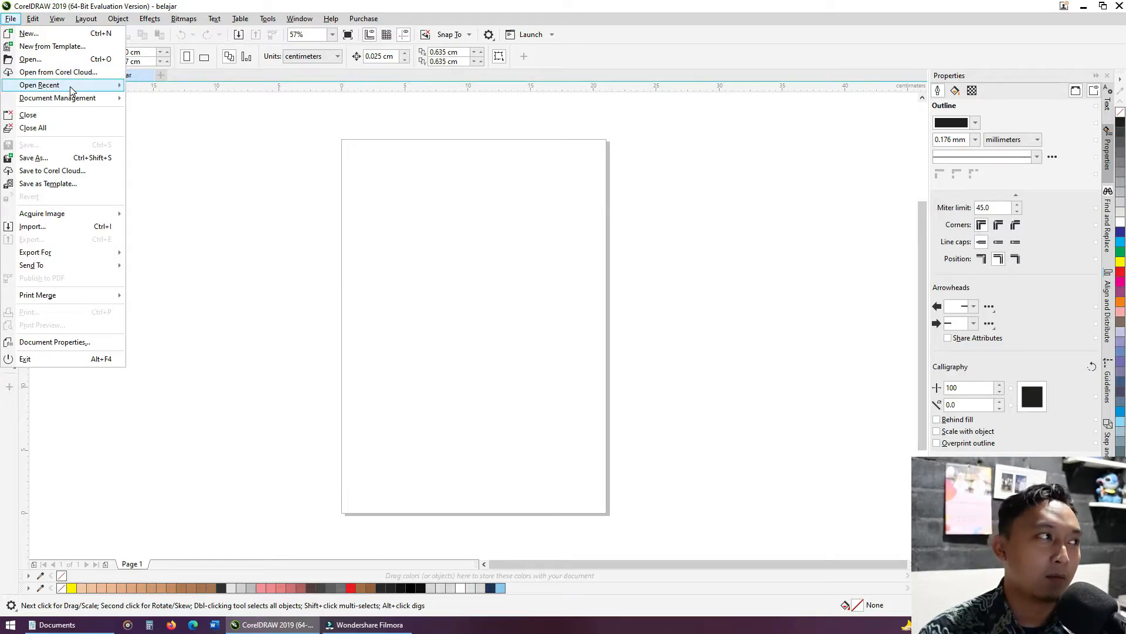
mouse_move(70, 86)
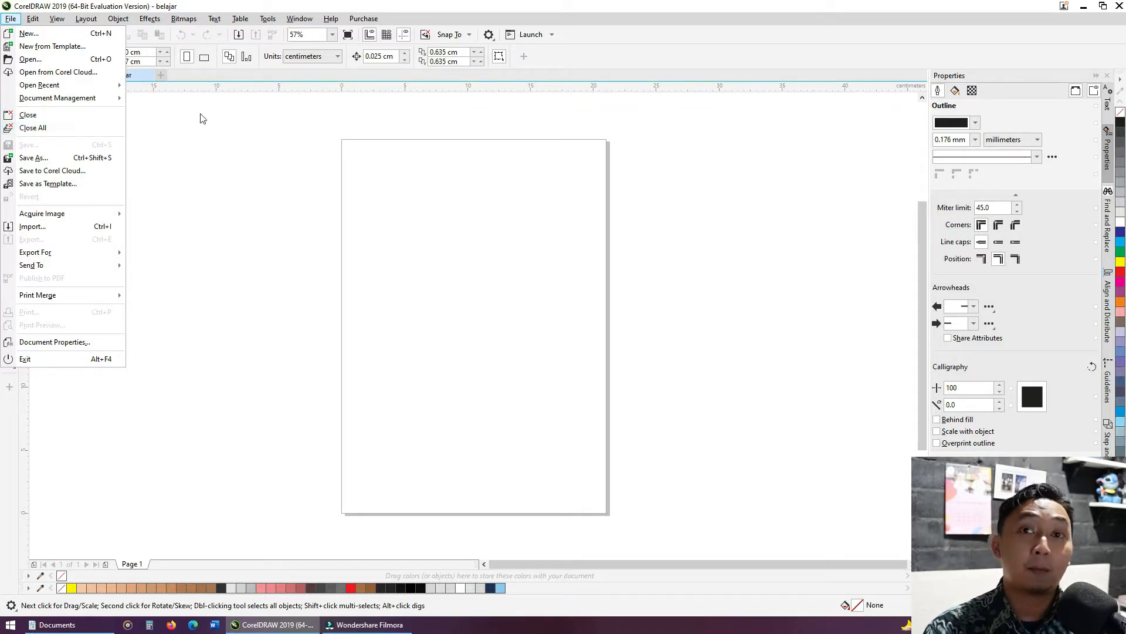
left_click(232, 127)
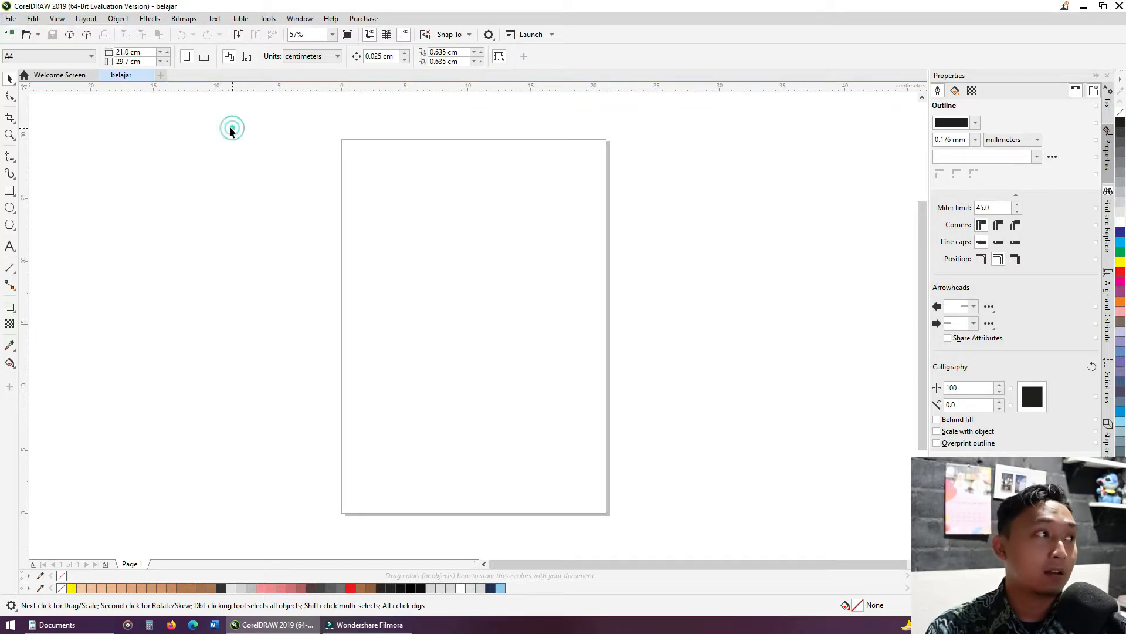
left_click(10, 18)
left_click(206, 145)
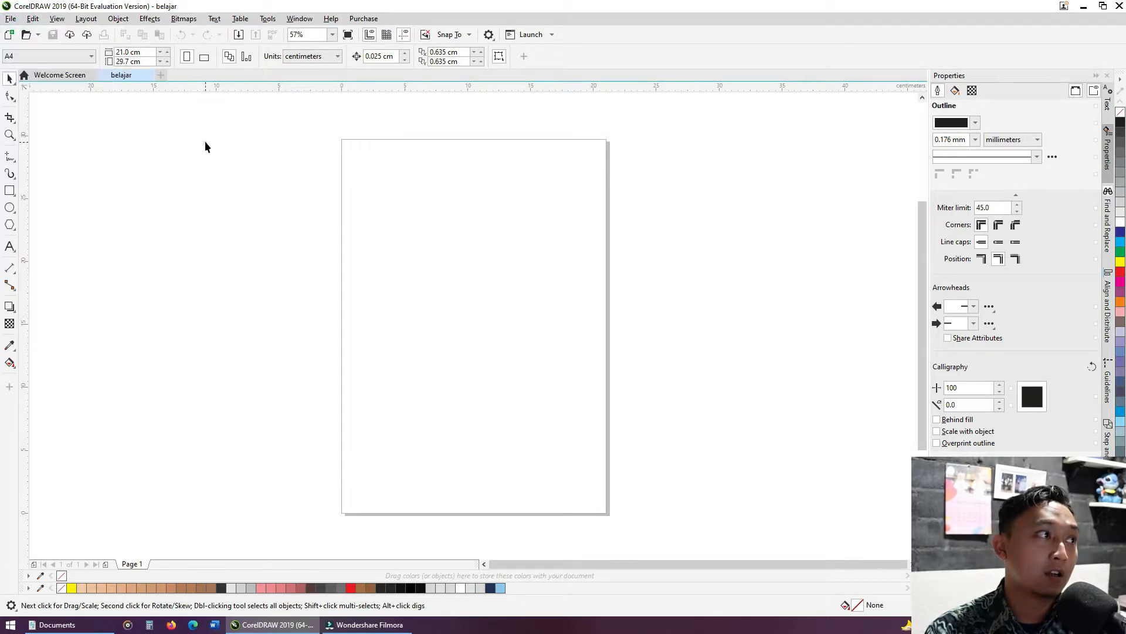
left_click(10, 18)
left_click(172, 123)
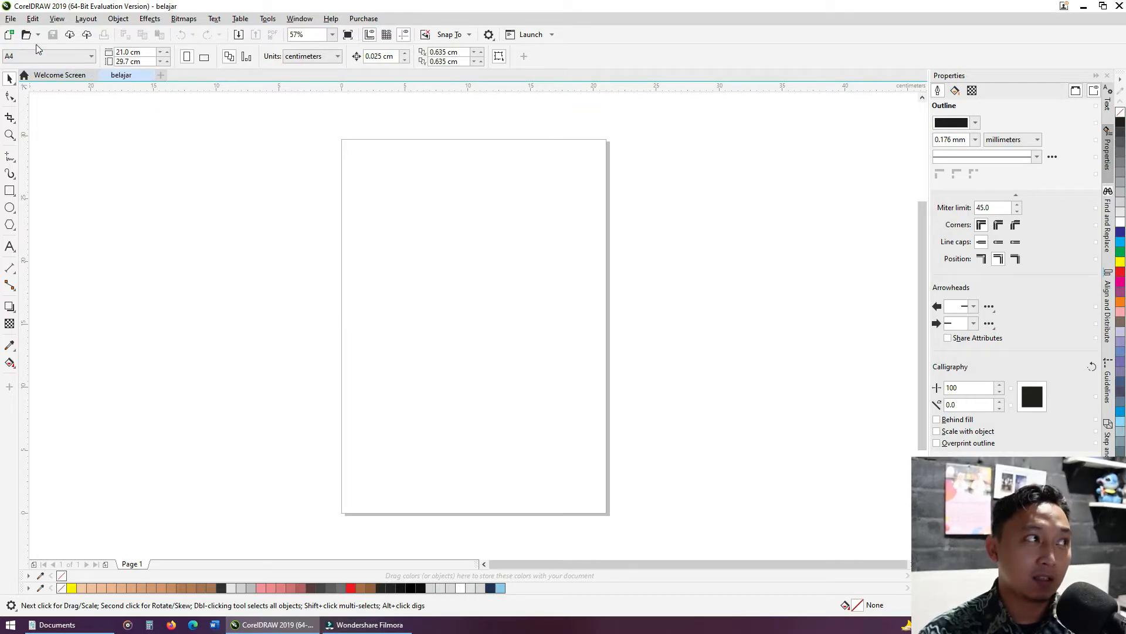
left_click(11, 18)
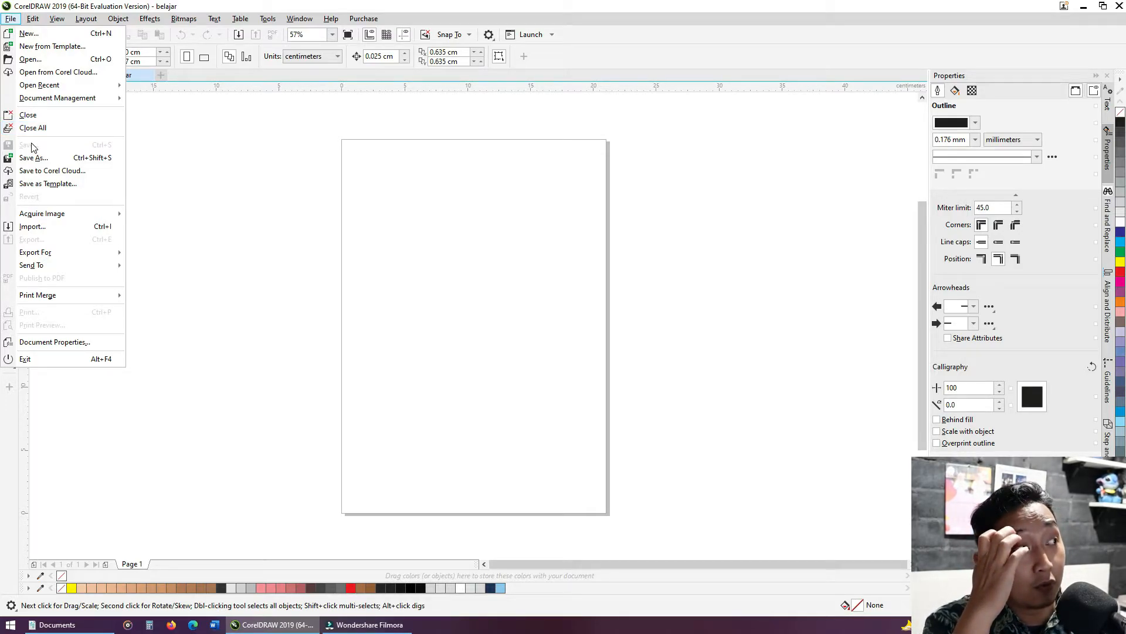
left_click(200, 151)
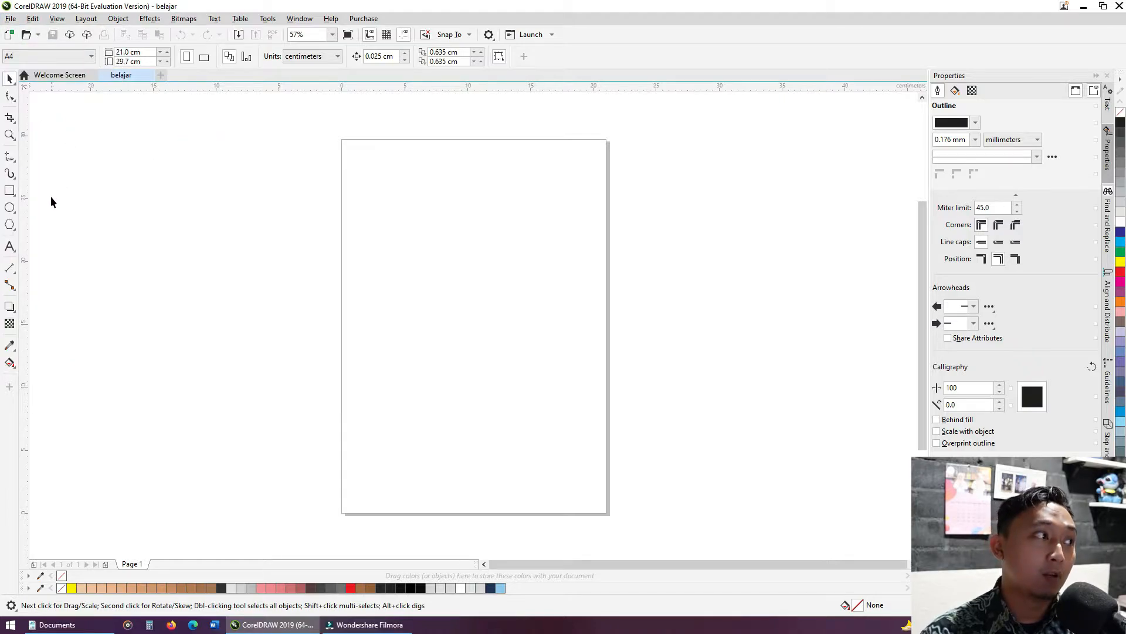
Draw a rectangle about 6.7 cm wide and 7 cm high, centred horizontally in the upper half of the page.
left_click(9, 190)
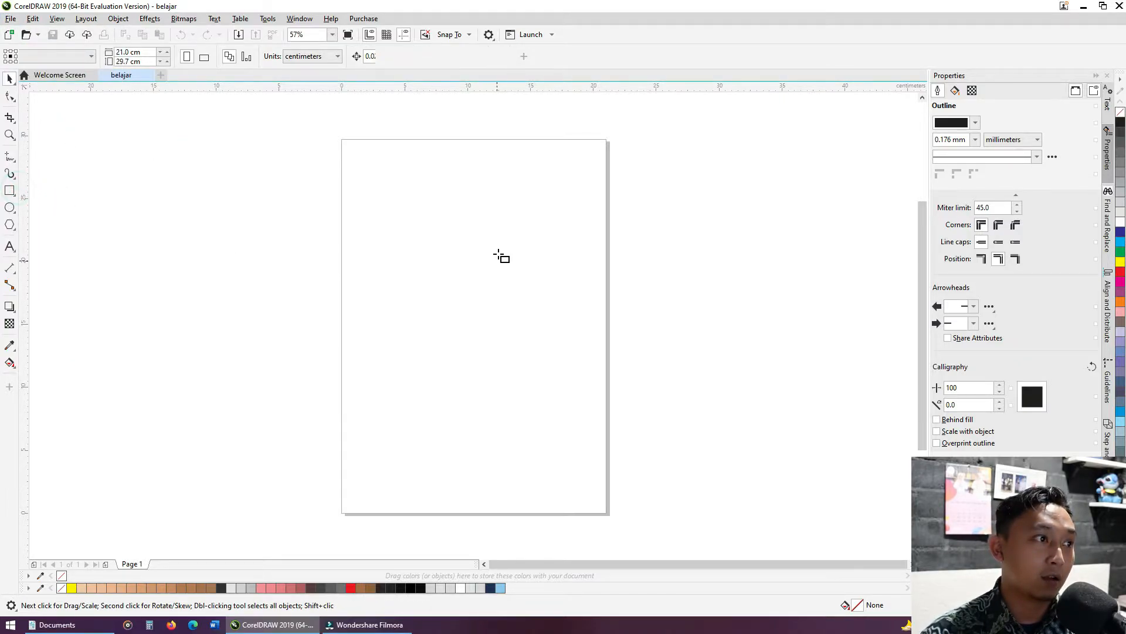
left_click_drag(432, 224, 517, 312)
Examine the Save As options for file version, selected-only saving and file type, and leave without saving the drawing.
left_click(11, 19)
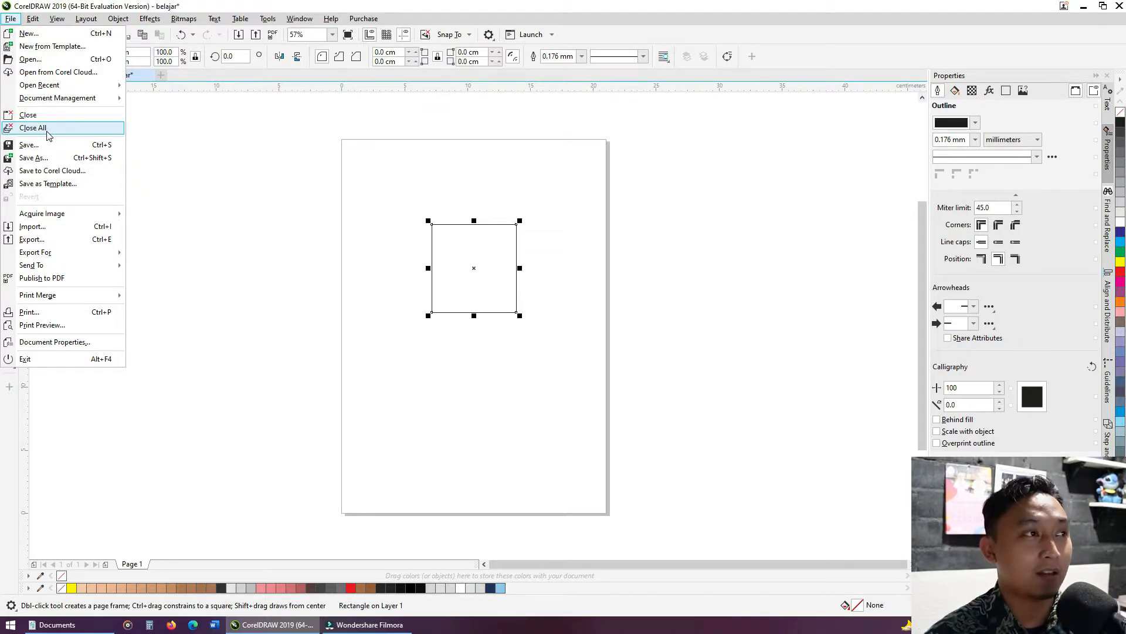
left_click(100, 159)
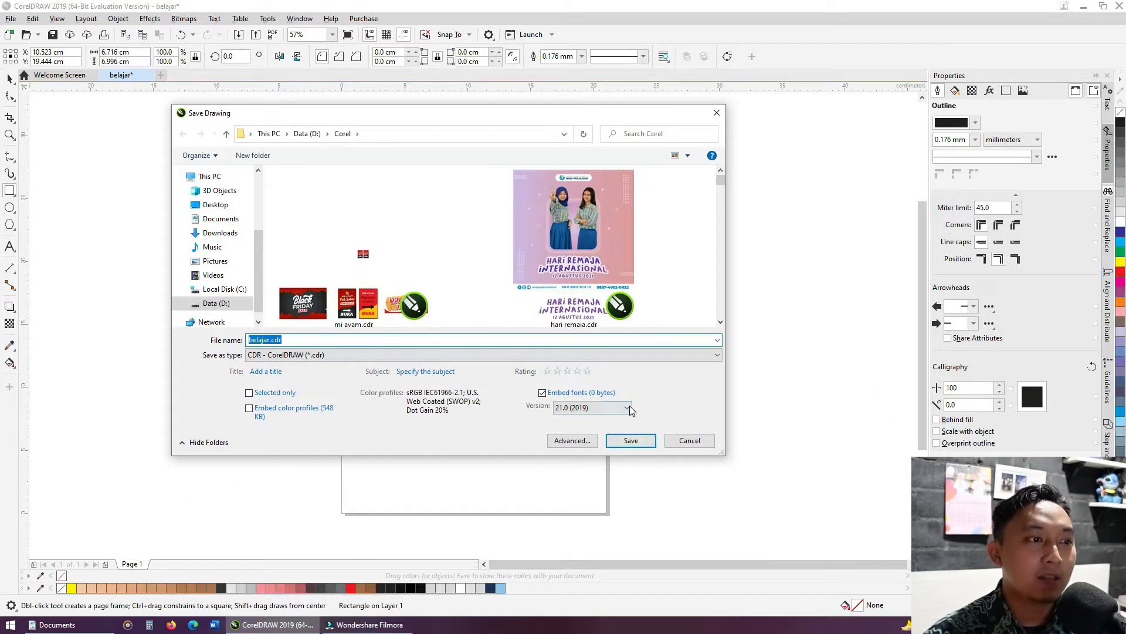
left_click(626, 410)
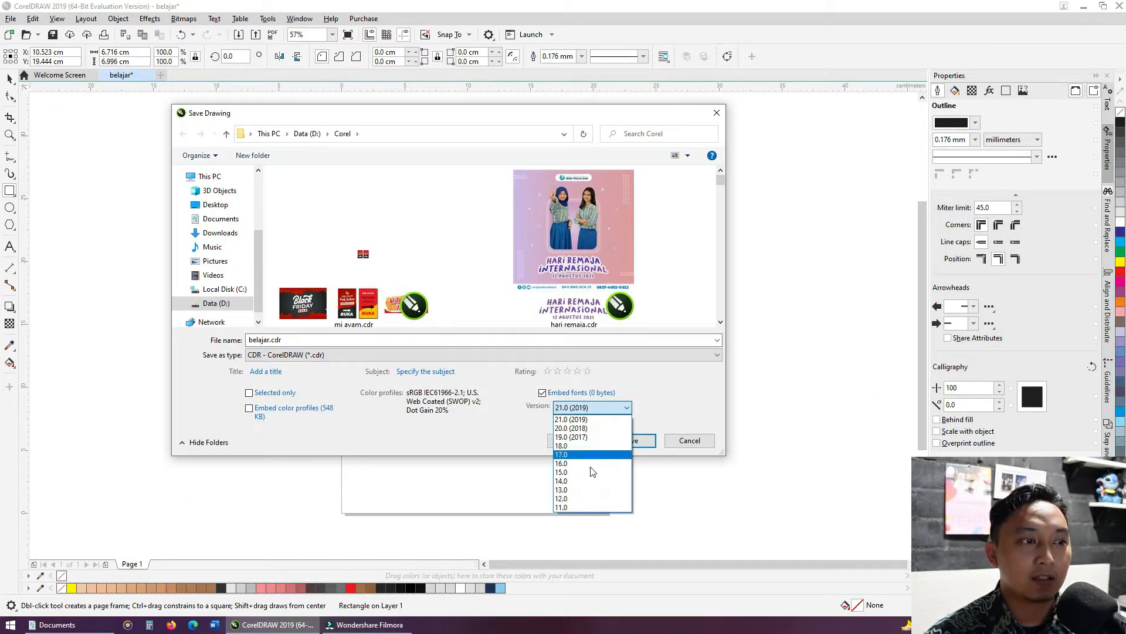
left_click(621, 376)
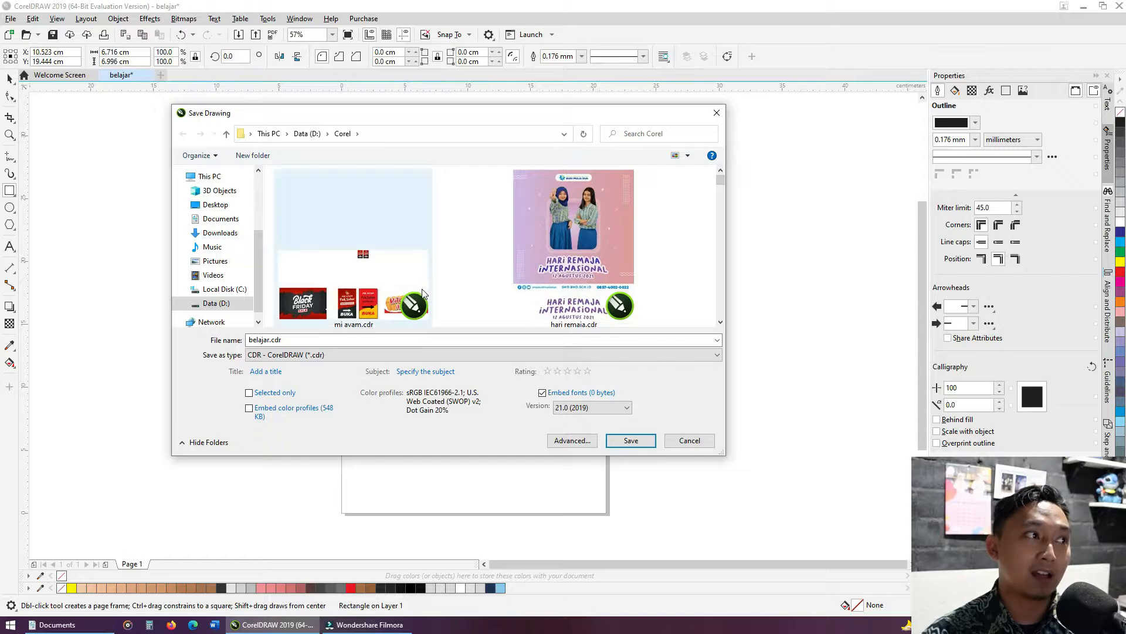
left_click(271, 396)
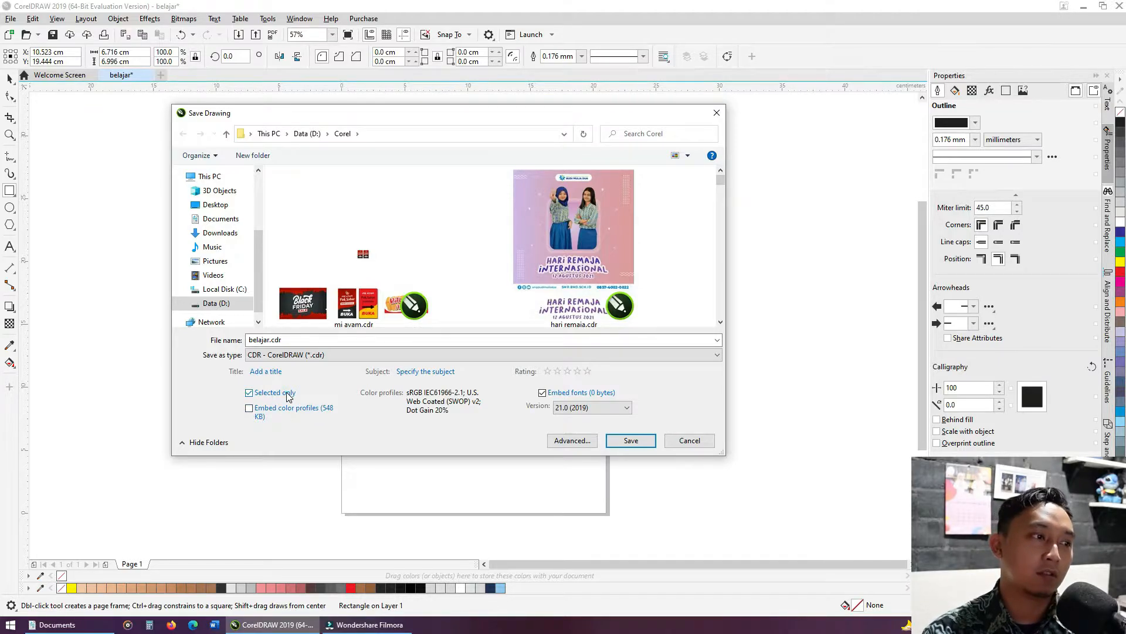
left_click(287, 393)
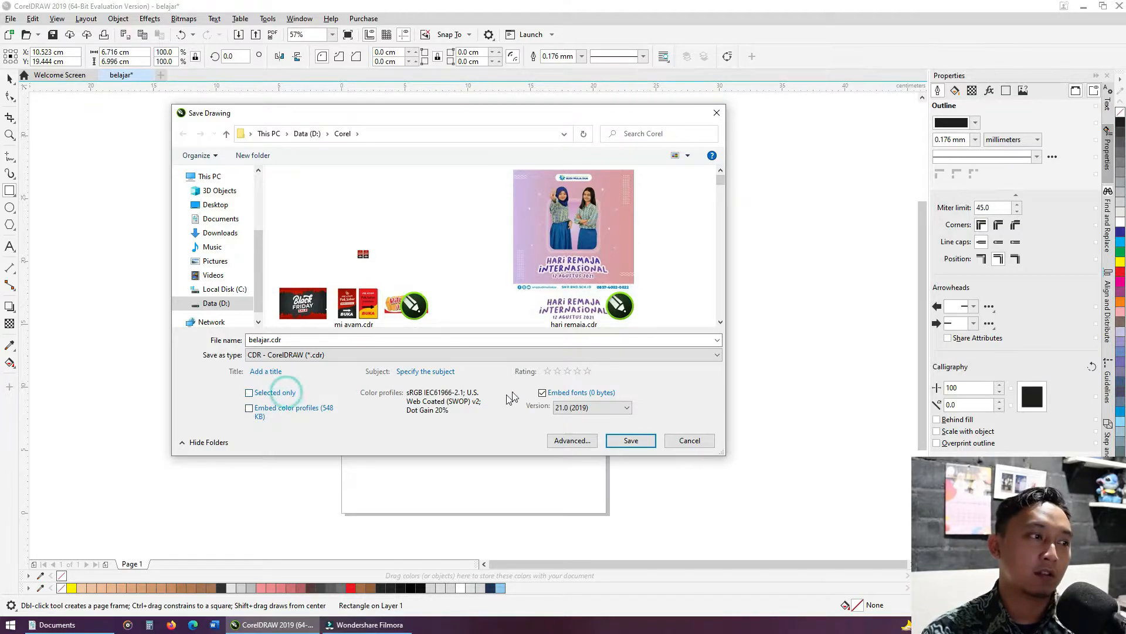
left_click(435, 356)
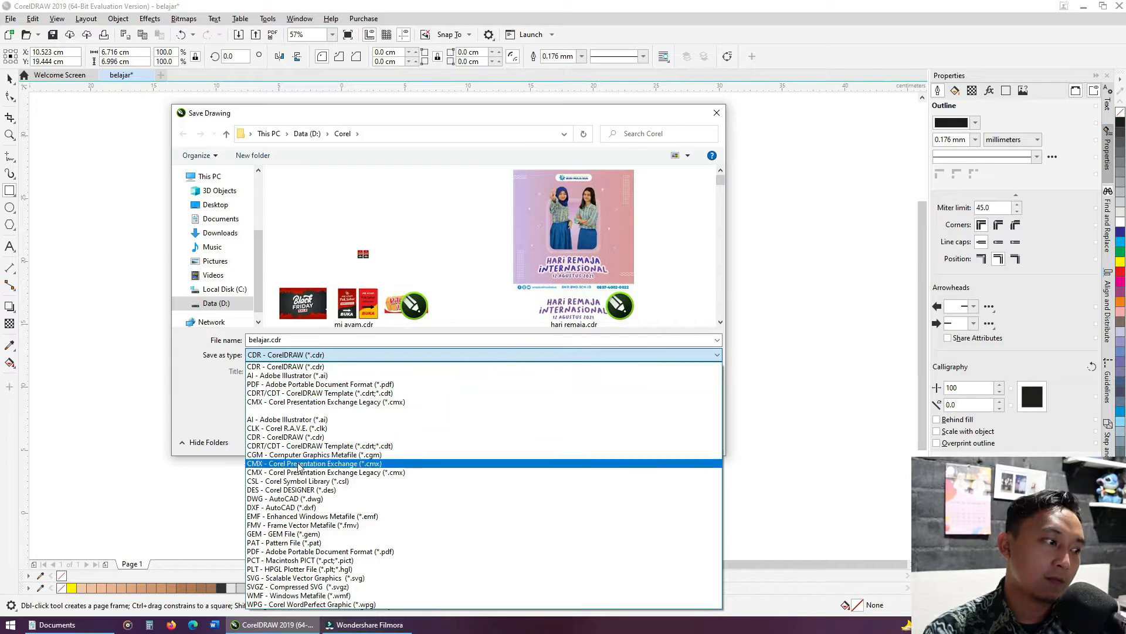
left_click(199, 382)
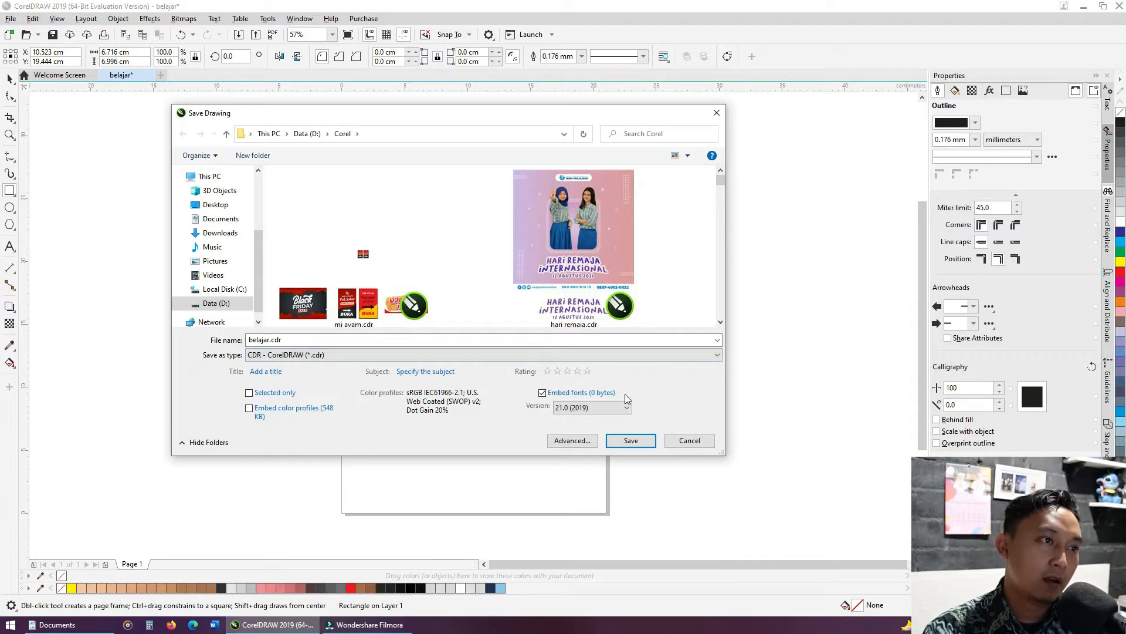
left_click(680, 440)
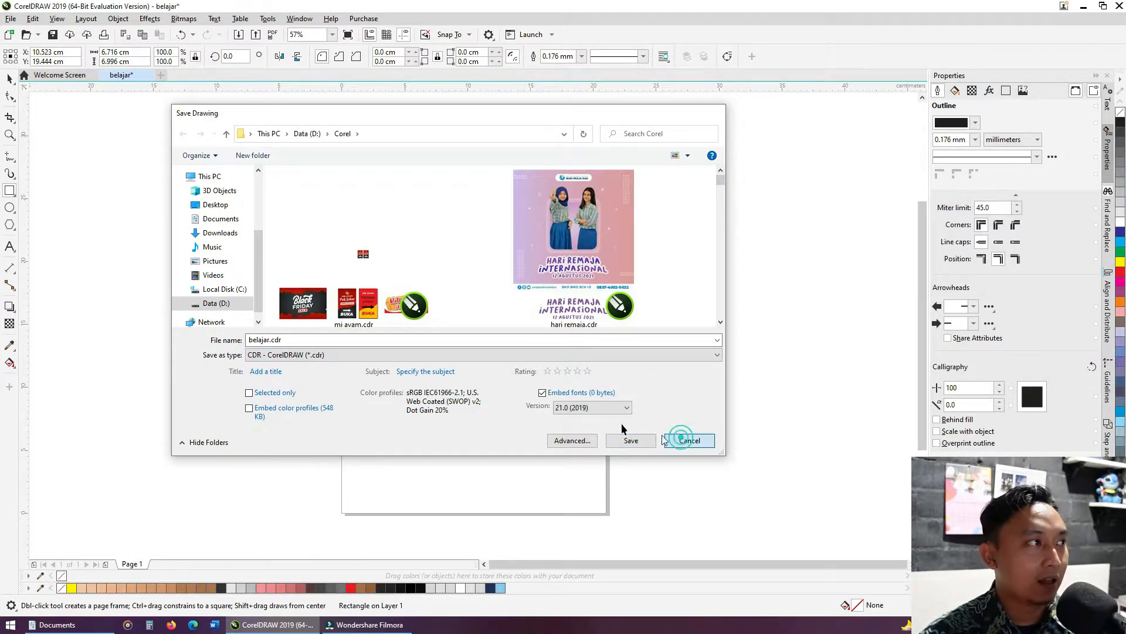
left_click(11, 18)
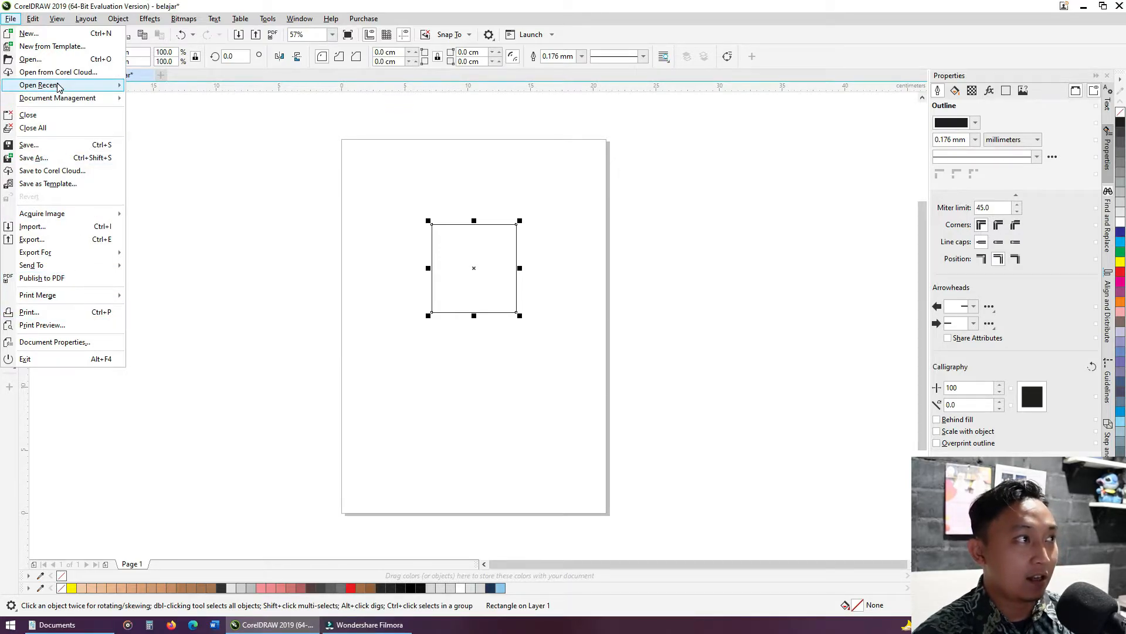
mouse_move(36, 19)
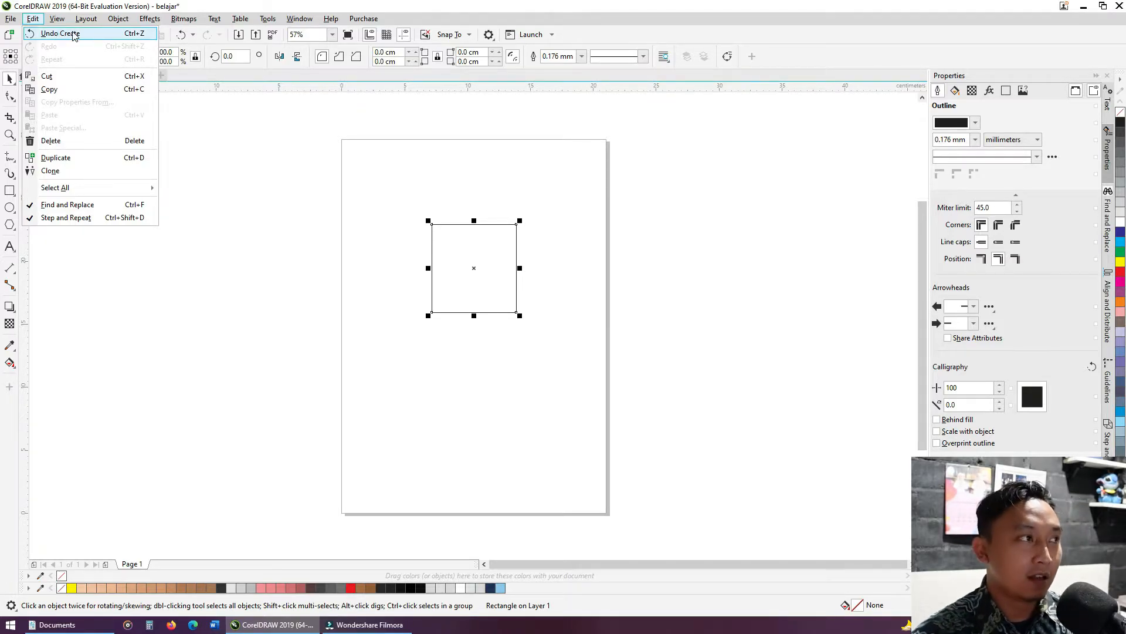
key("Escape")
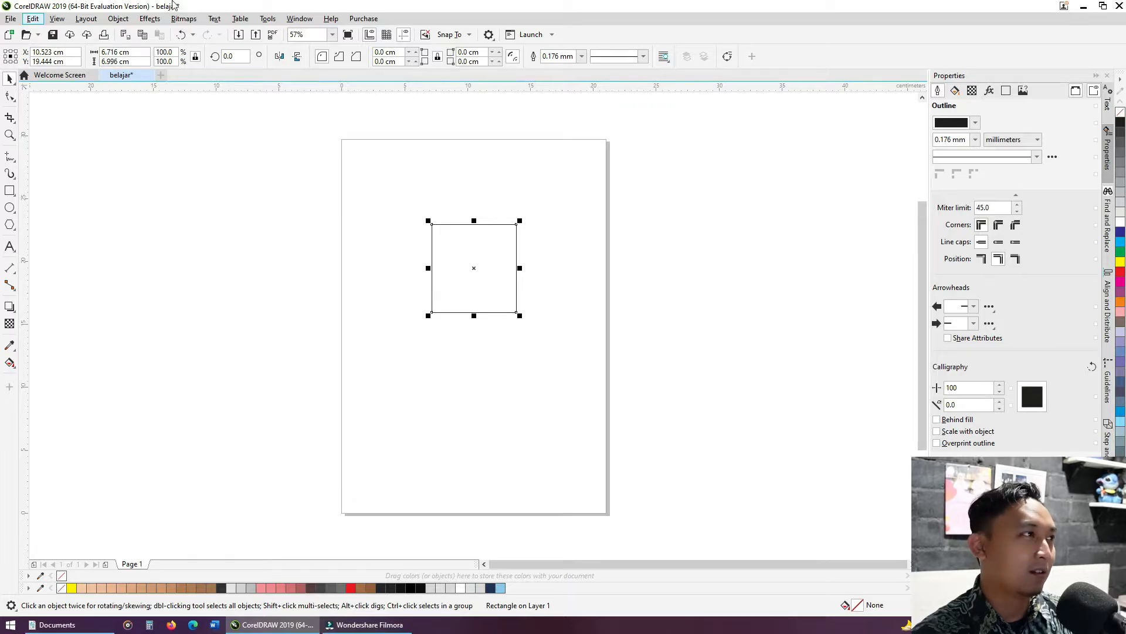
left_click(86, 18)
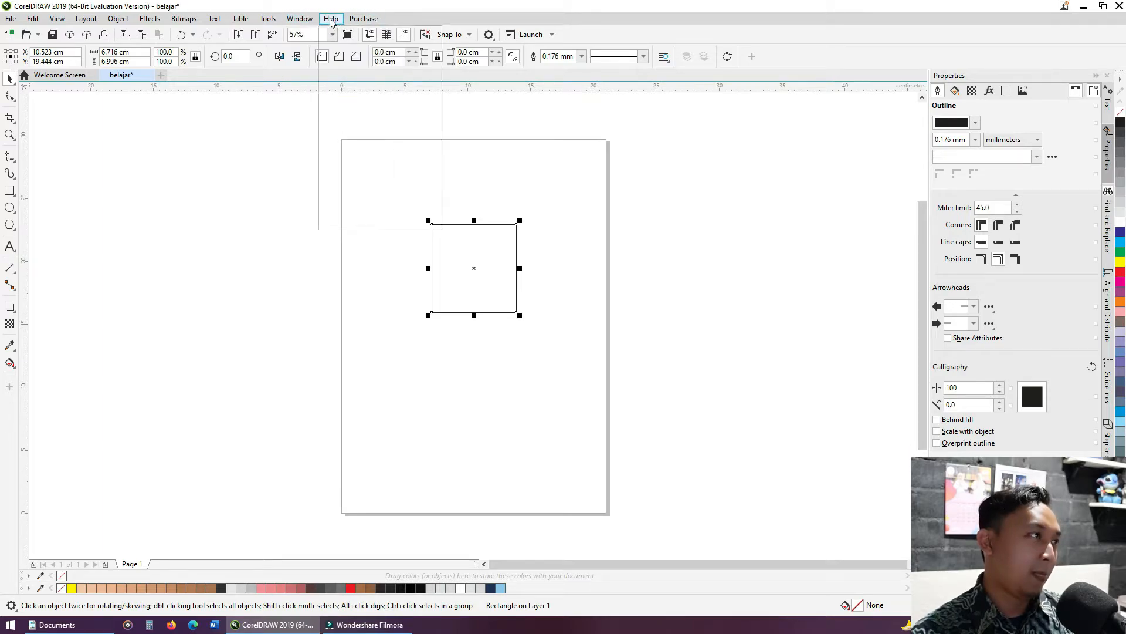
left_click(142, 3)
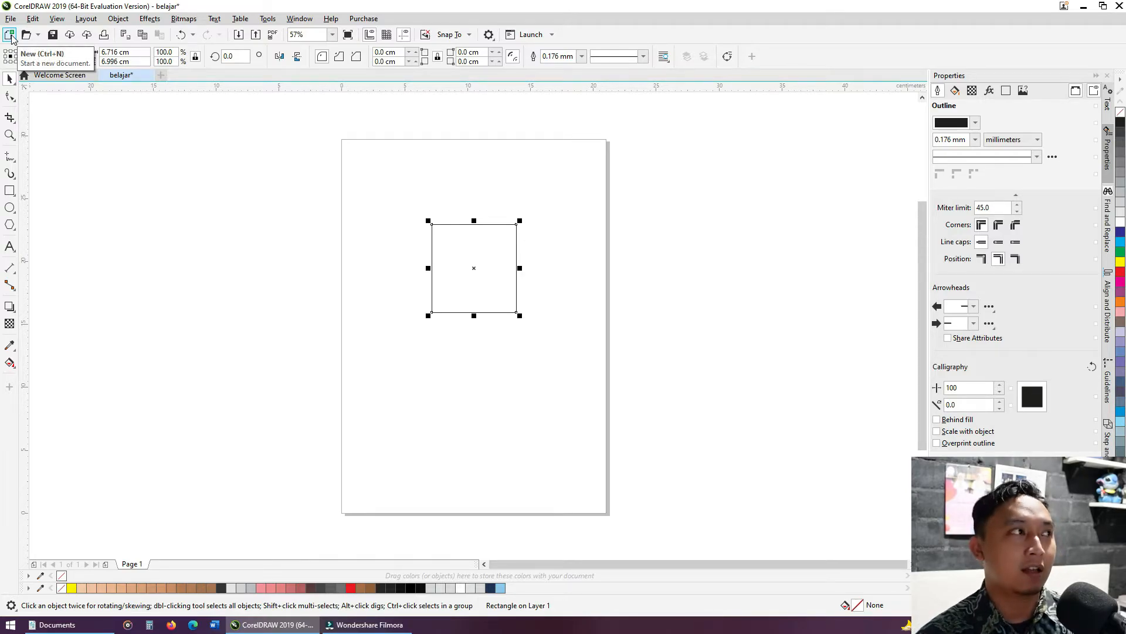
left_click(30, 20)
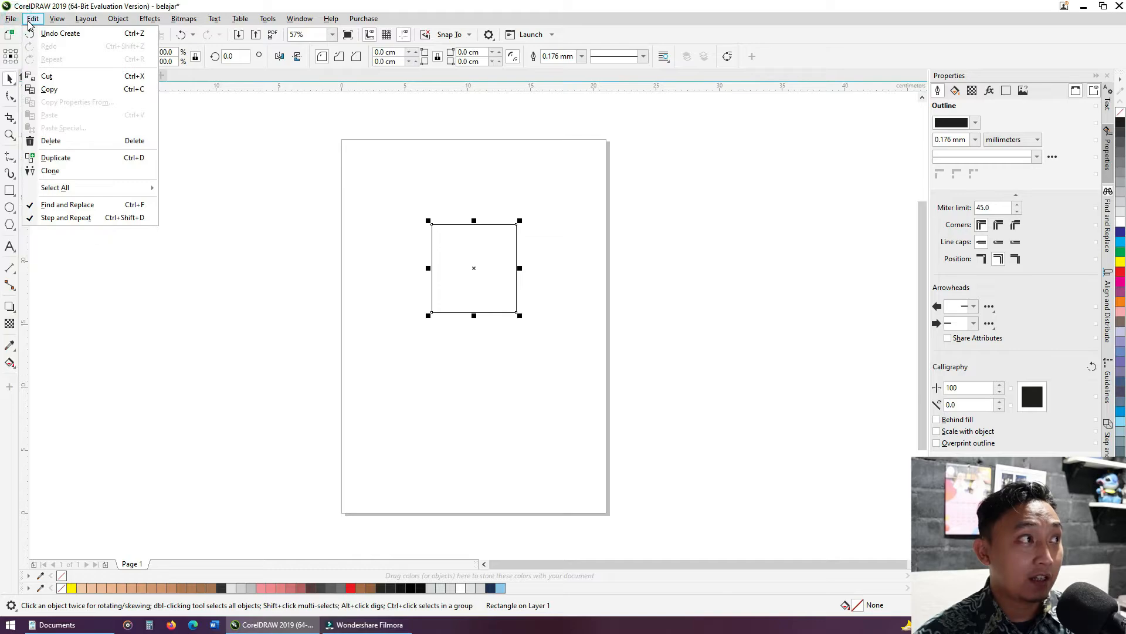
left_click(302, 12)
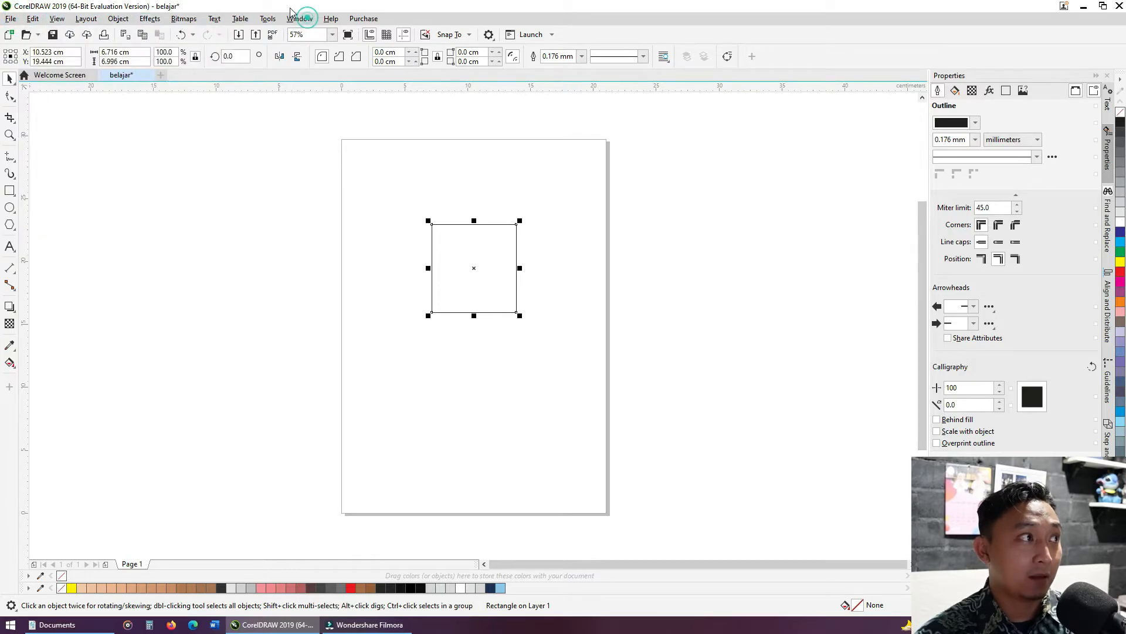
Look through the File commands and the list of recently opened drawings without choosing anything.
left_click(11, 18)
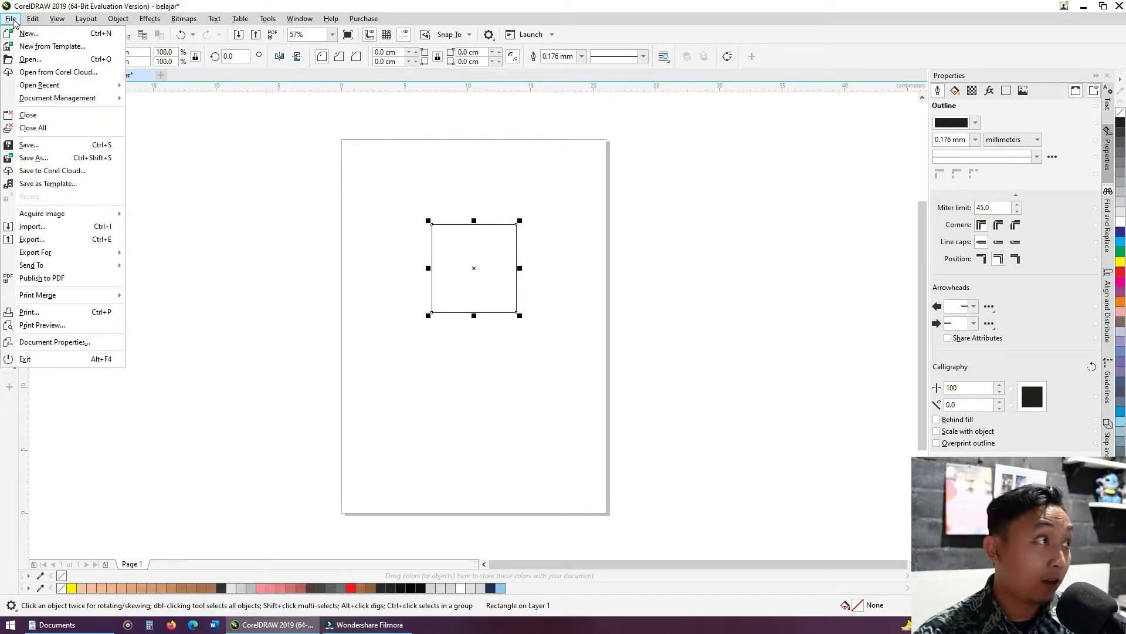
left_click(146, 5)
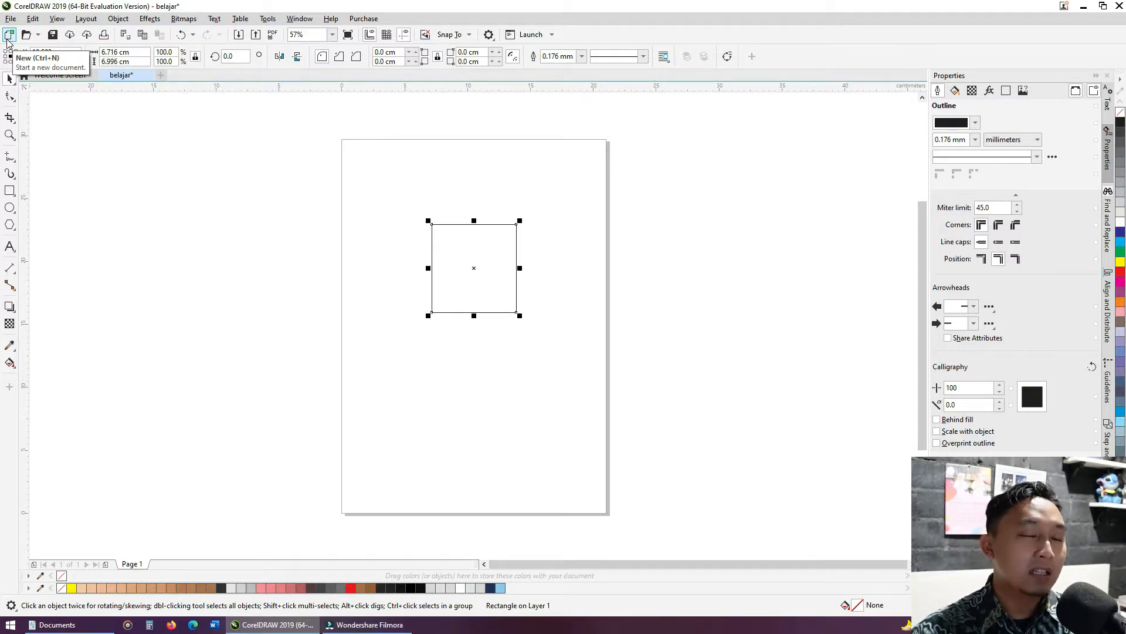
left_click(38, 36)
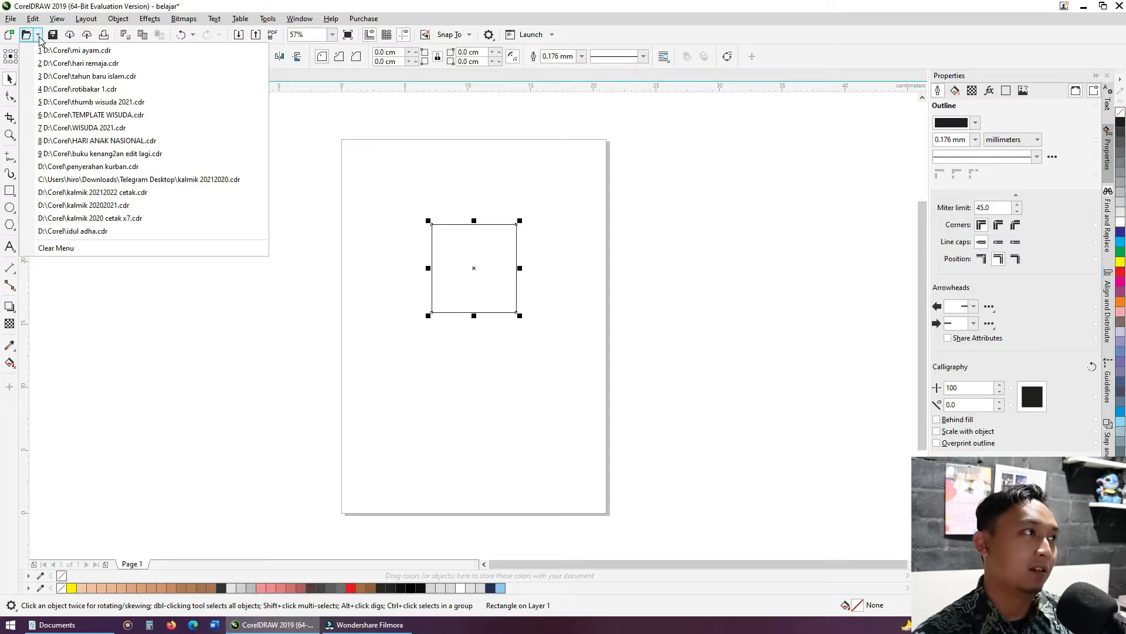
left_click(95, 3)
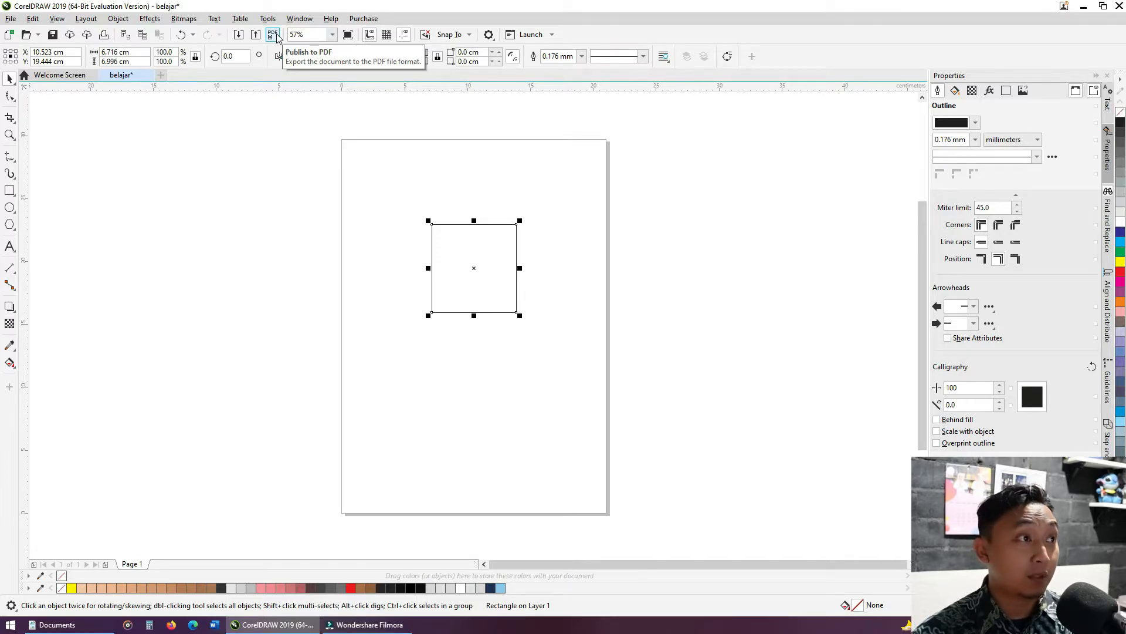
Try the To Fit, 25%, 75% and 200% zoom levels on the drawing.
left_click(332, 35)
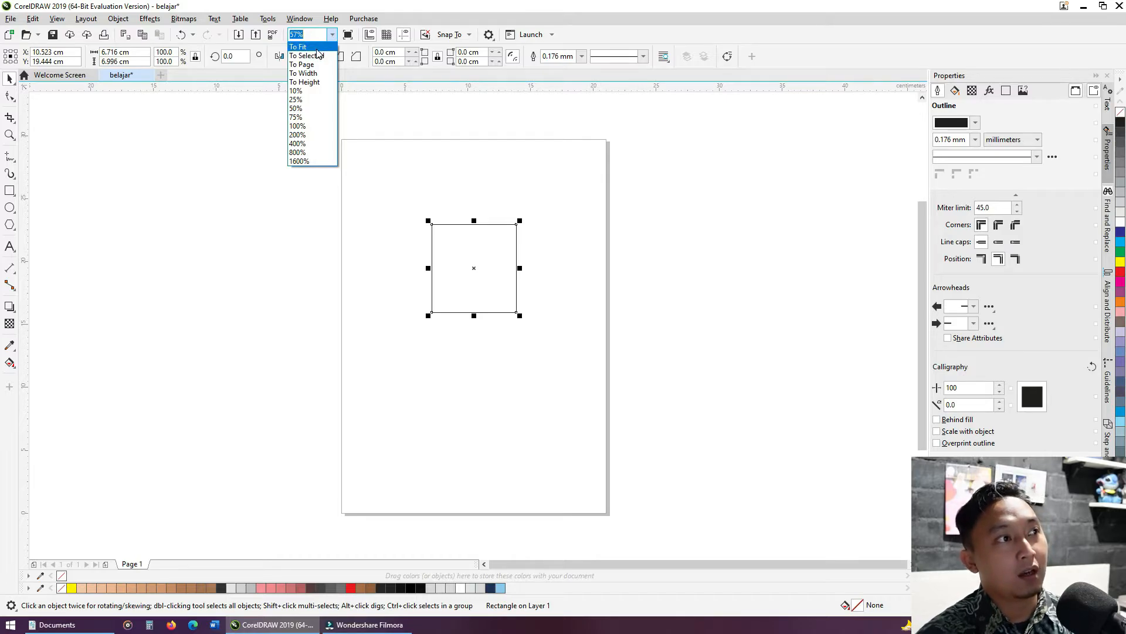
left_click(314, 47)
left_click(332, 34)
left_click(314, 100)
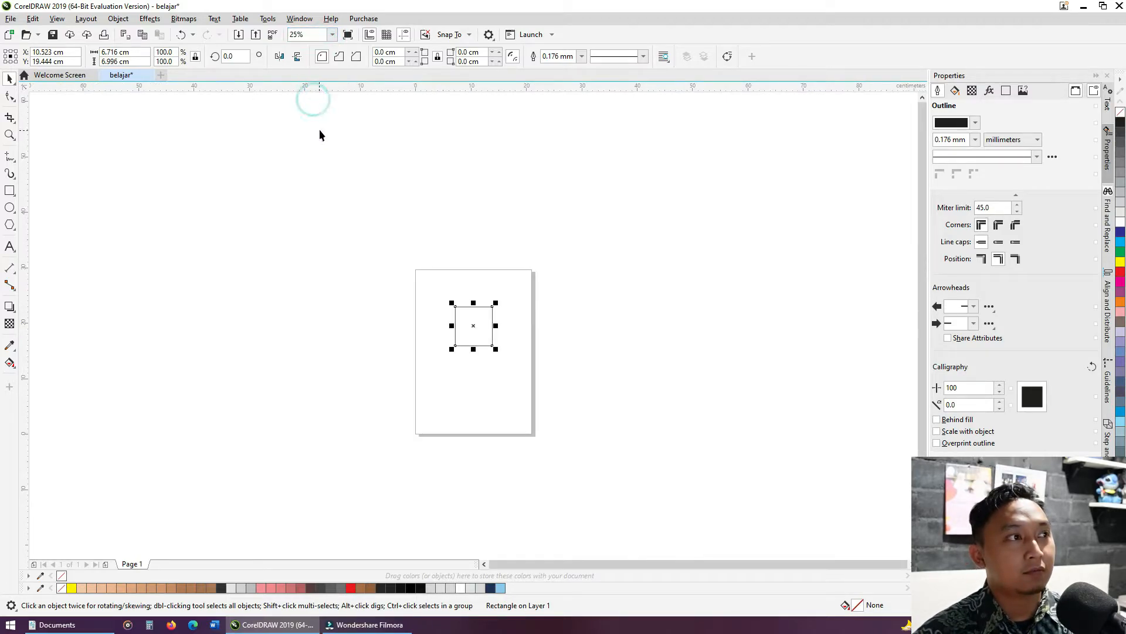
left_click(332, 34)
left_click(302, 117)
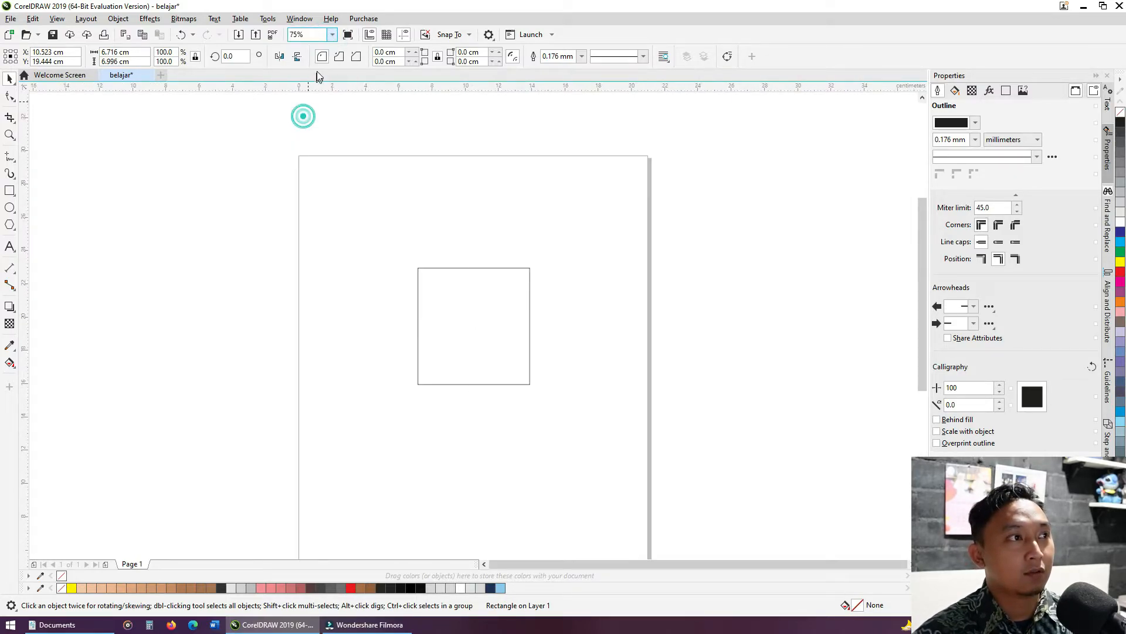
left_click(332, 35)
left_click(297, 134)
Zoom the view to the selected rectangle and look over the remaining zoom presets.
left_click(332, 34)
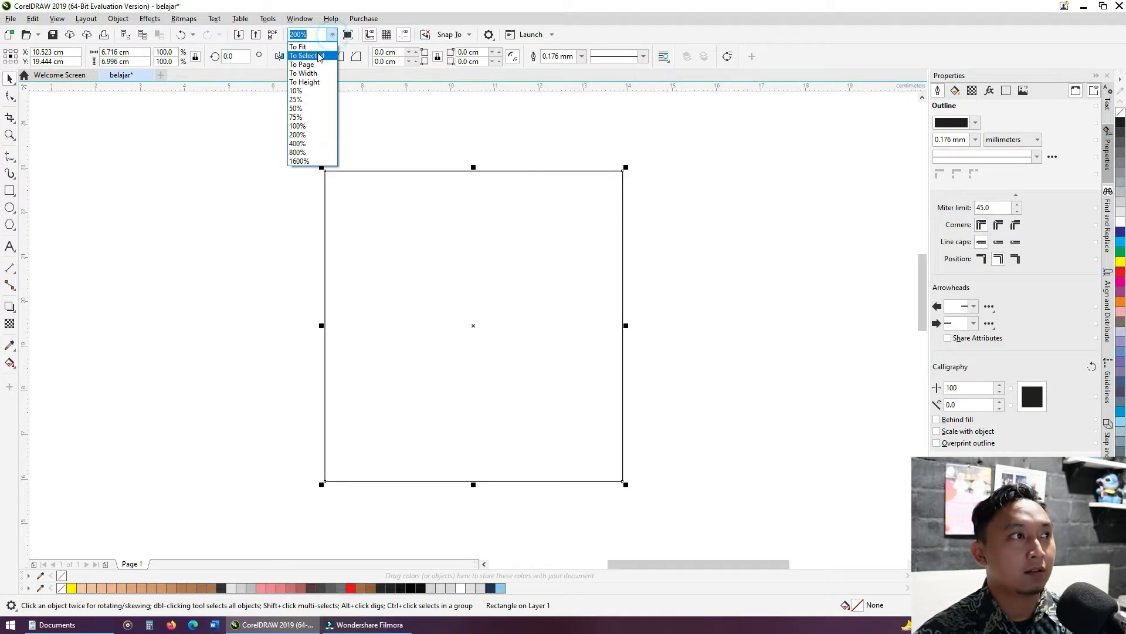
left_click(307, 56)
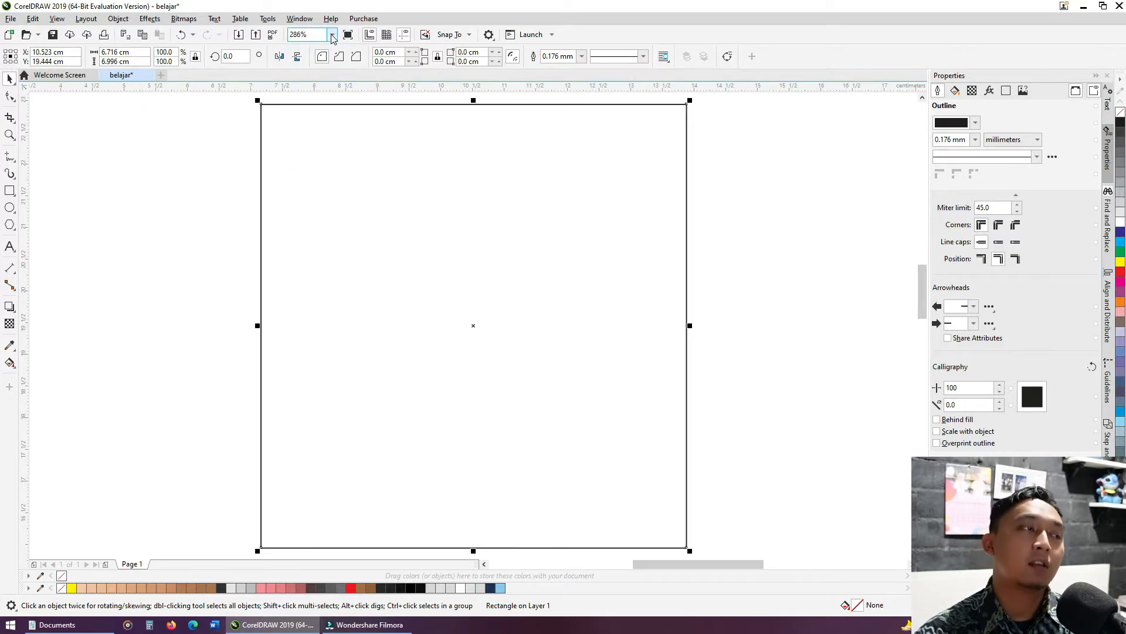
left_click(333, 35)
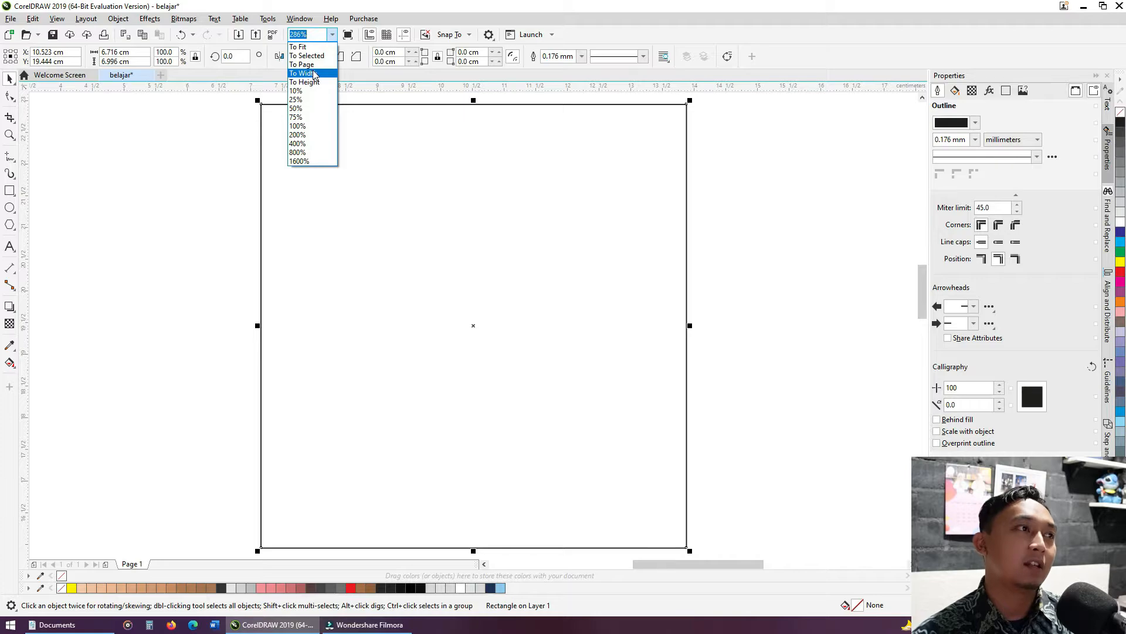
left_click(321, 56)
left_click(332, 35)
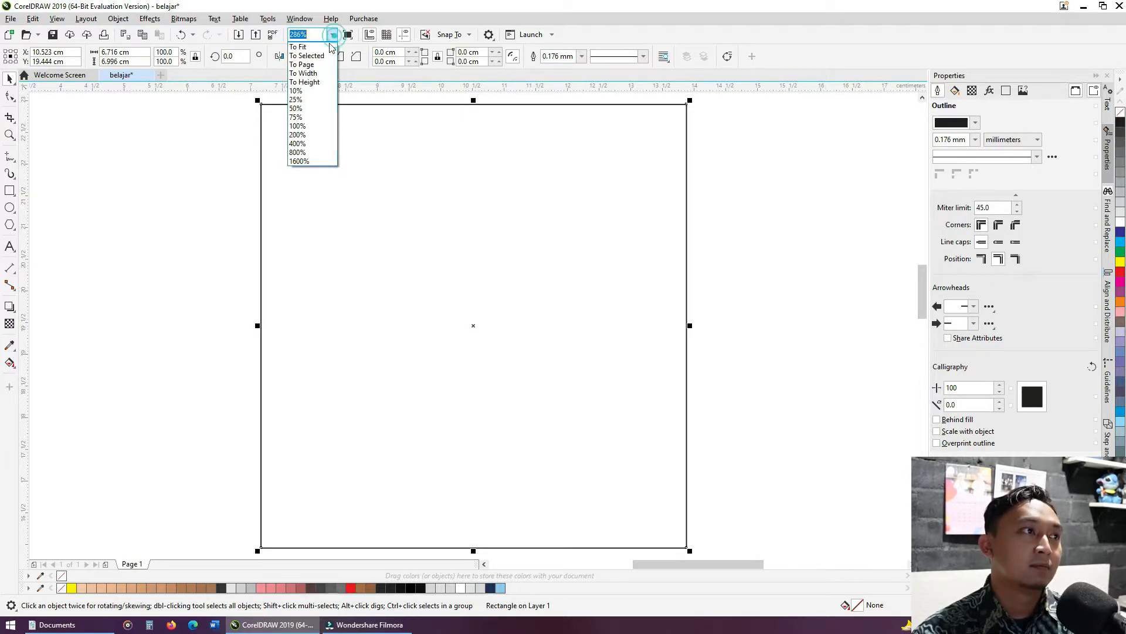
left_click(322, 55)
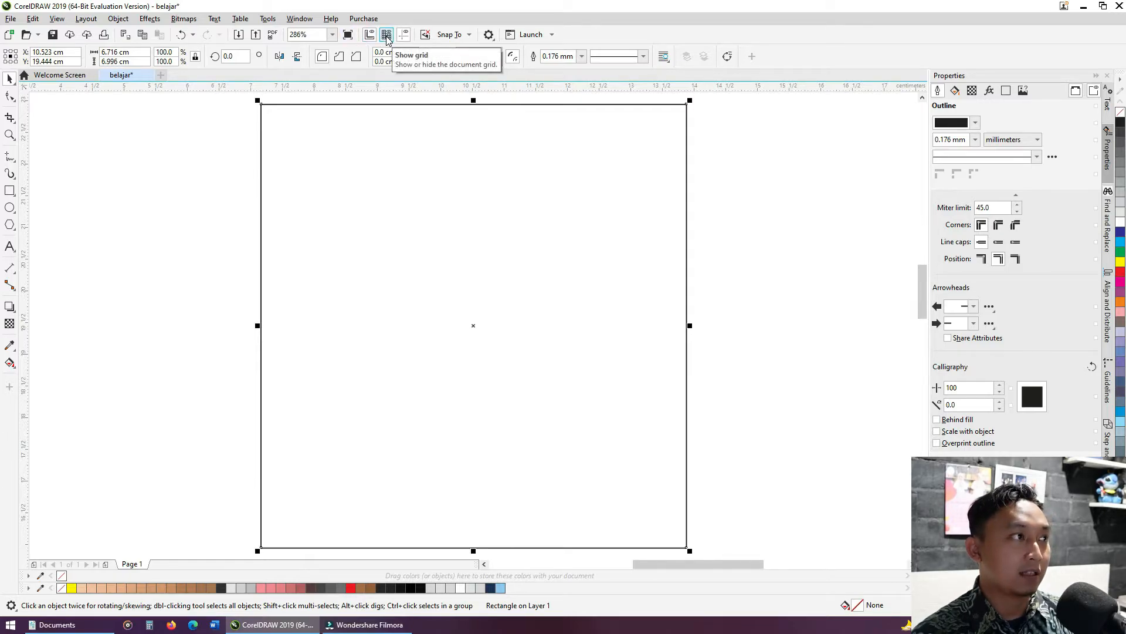
Position the rectangle's centre at X 12 cm and Y 25 cm, and move it back down to about X 11.5 cm, Y 19.5 cm.
left_click(132, 141)
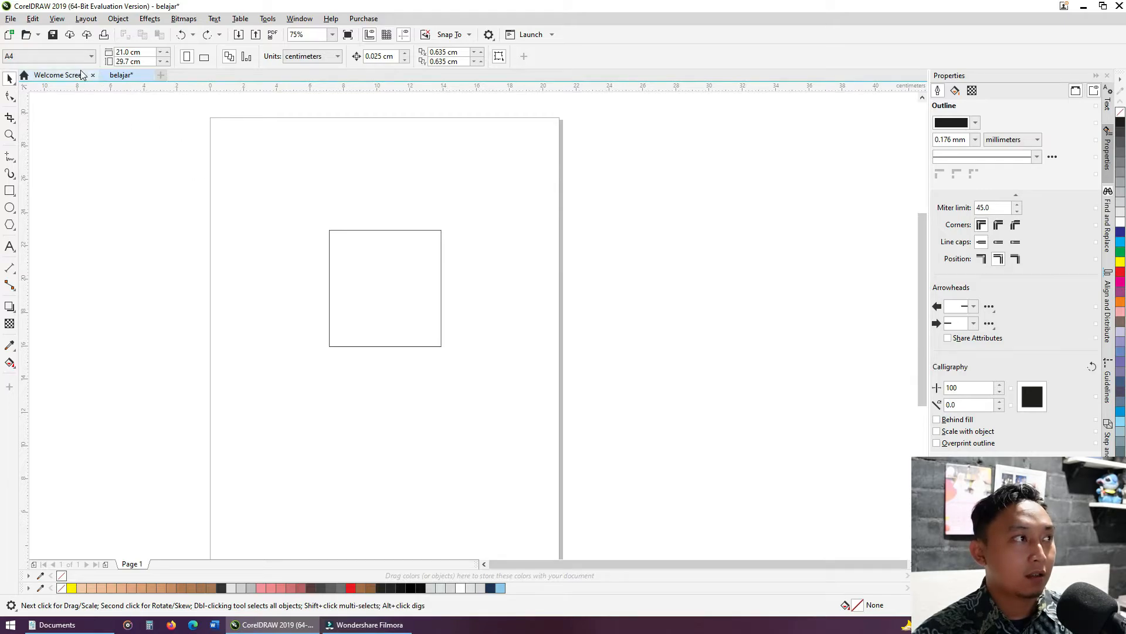
left_click(371, 248)
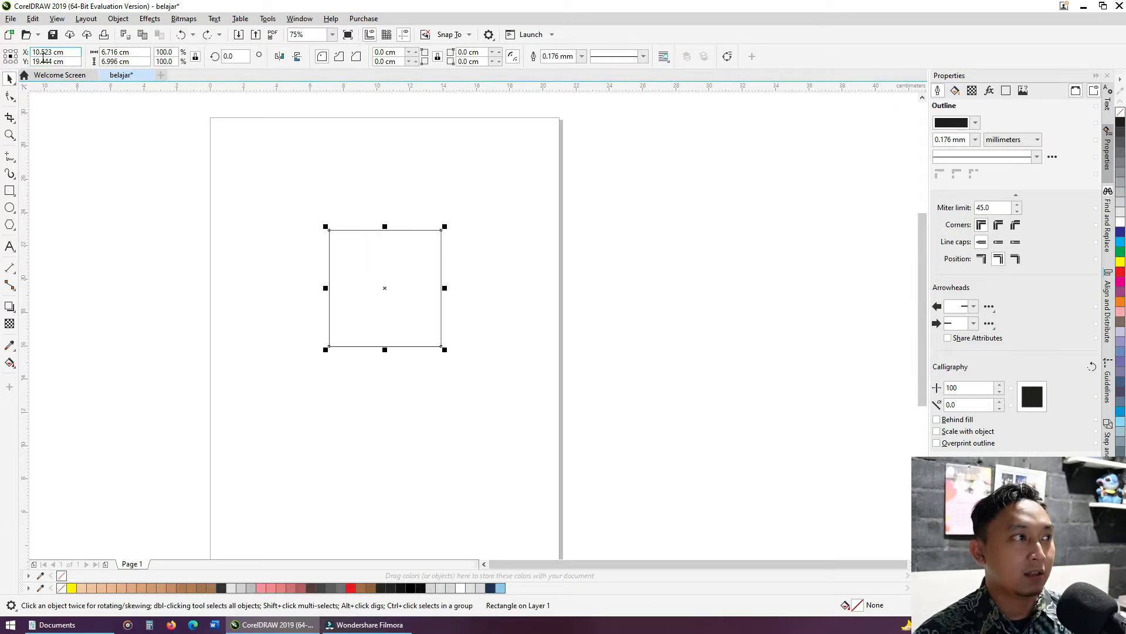
left_click(377, 242)
left_click(375, 242)
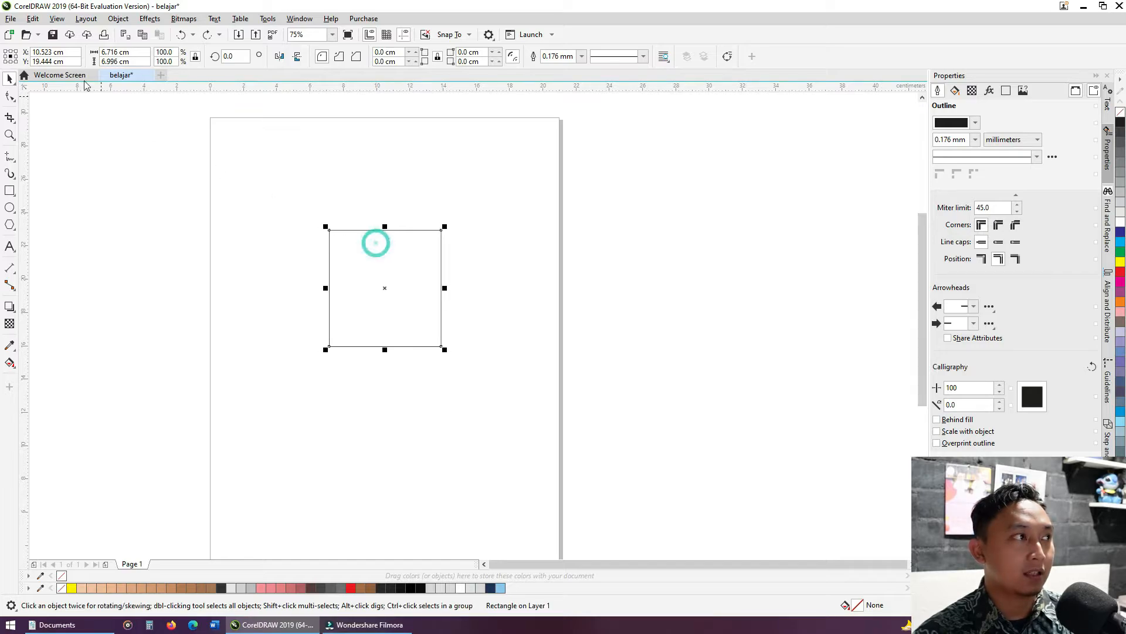
left_click(71, 51)
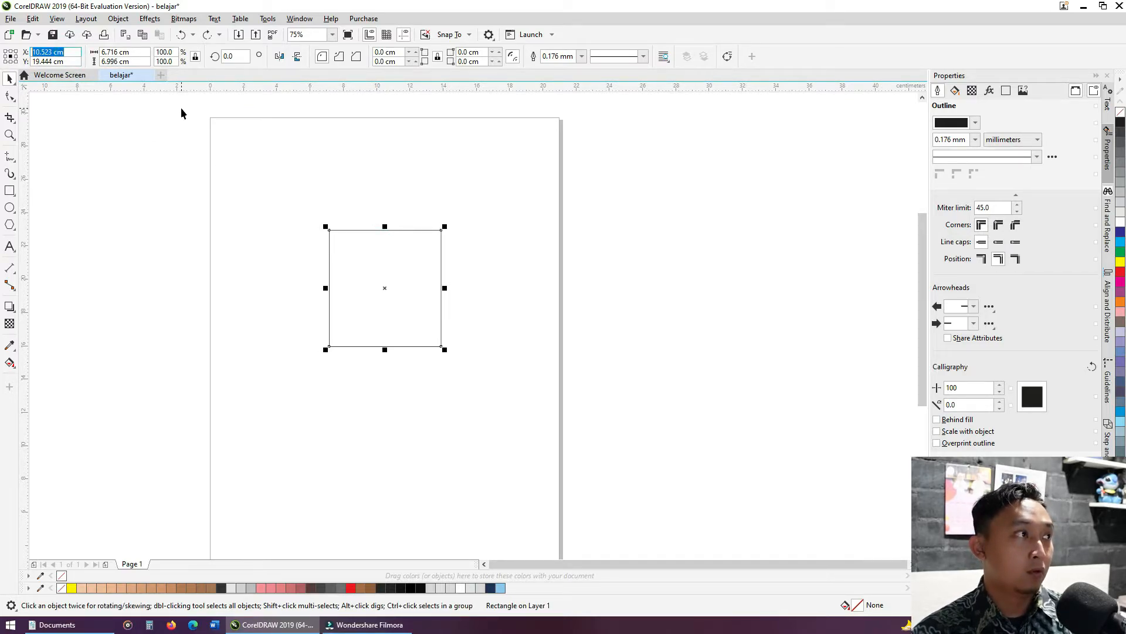
type("12")
key("Return")
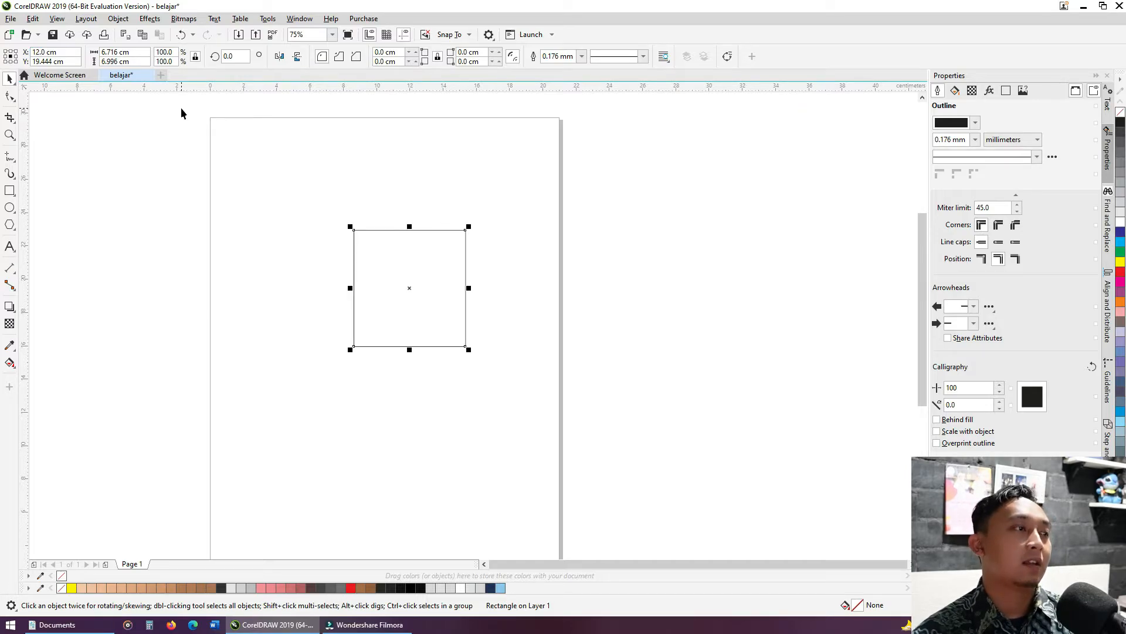
left_click(71, 61)
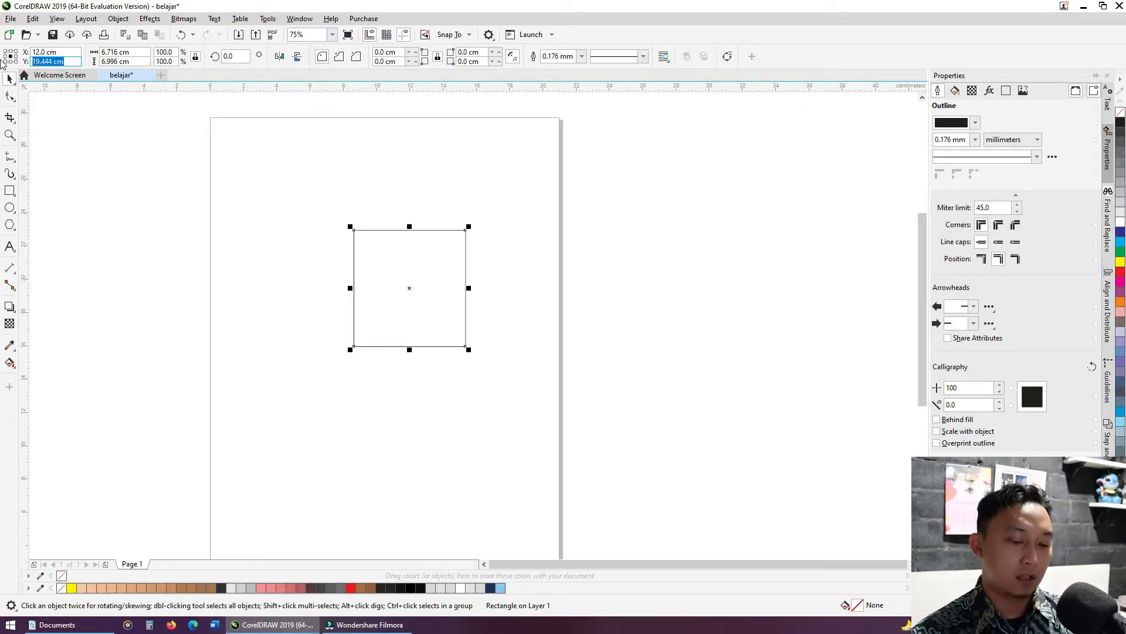
type("25")
key("Return")
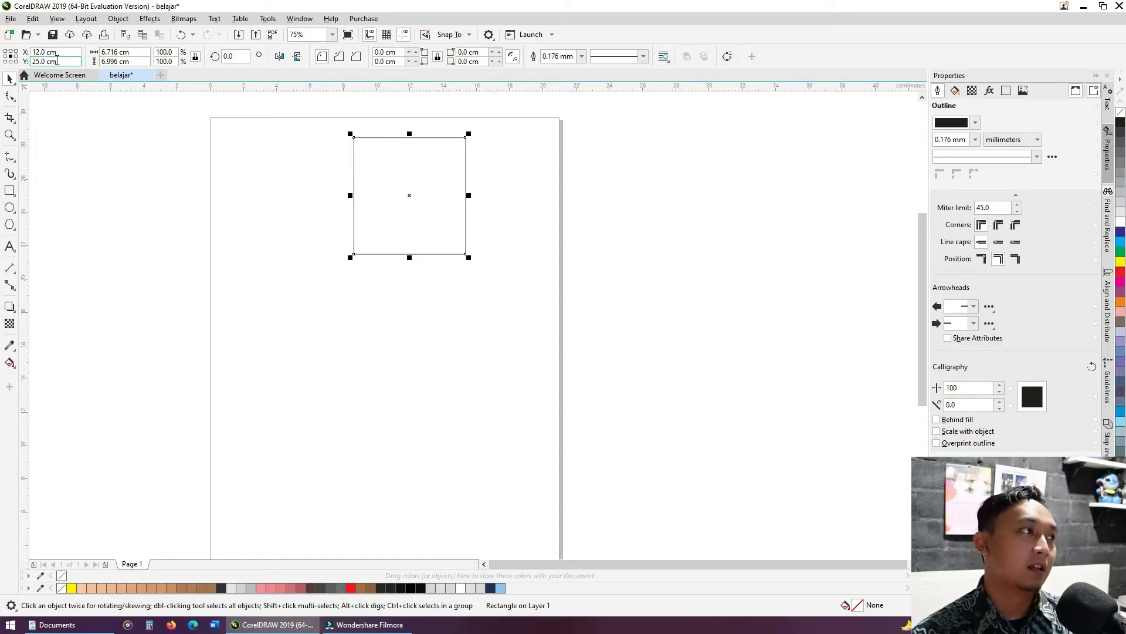
left_click_drag(409, 181, 403, 277)
Scale the rectangle proportionally by setting its width to 10 cm and to 15 cm.
left_click(135, 52)
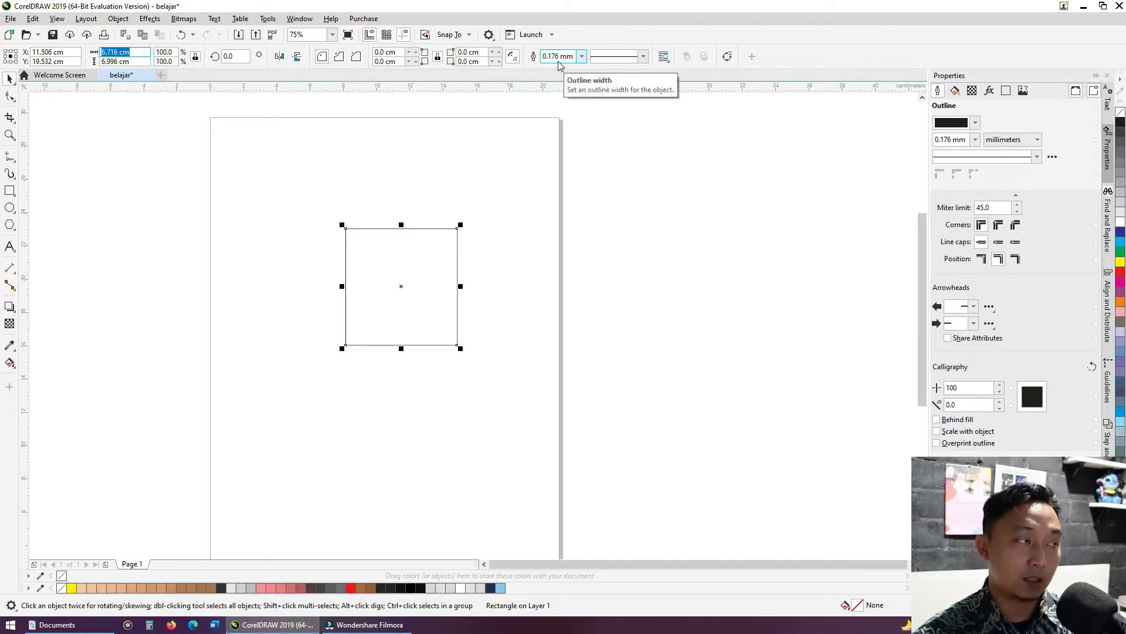
type("10")
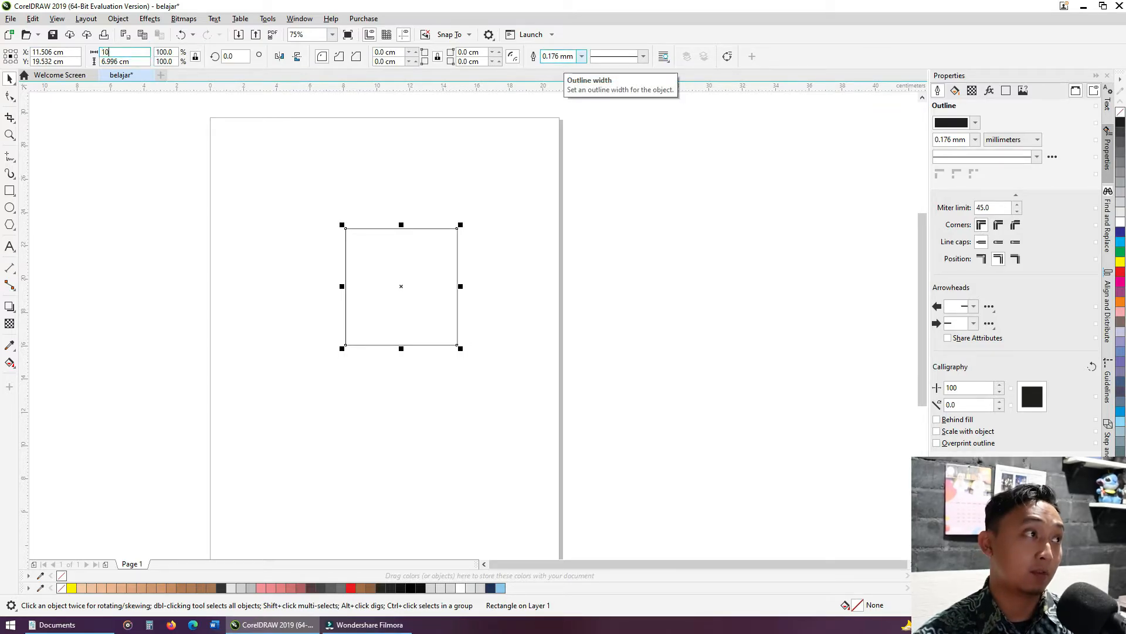
key("Return")
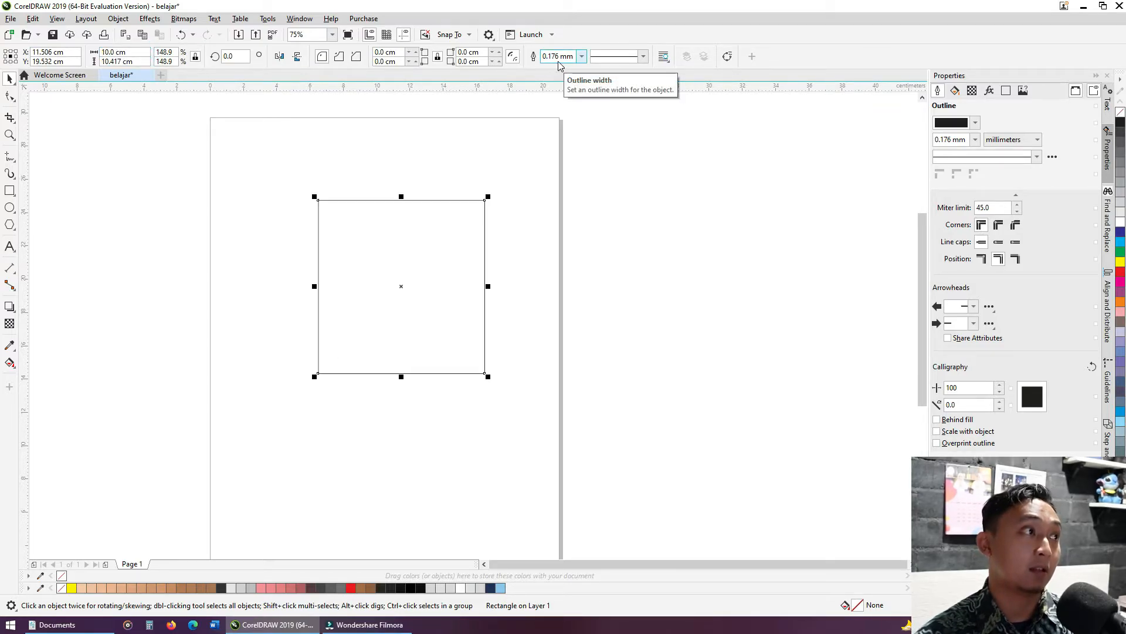
left_click(139, 49)
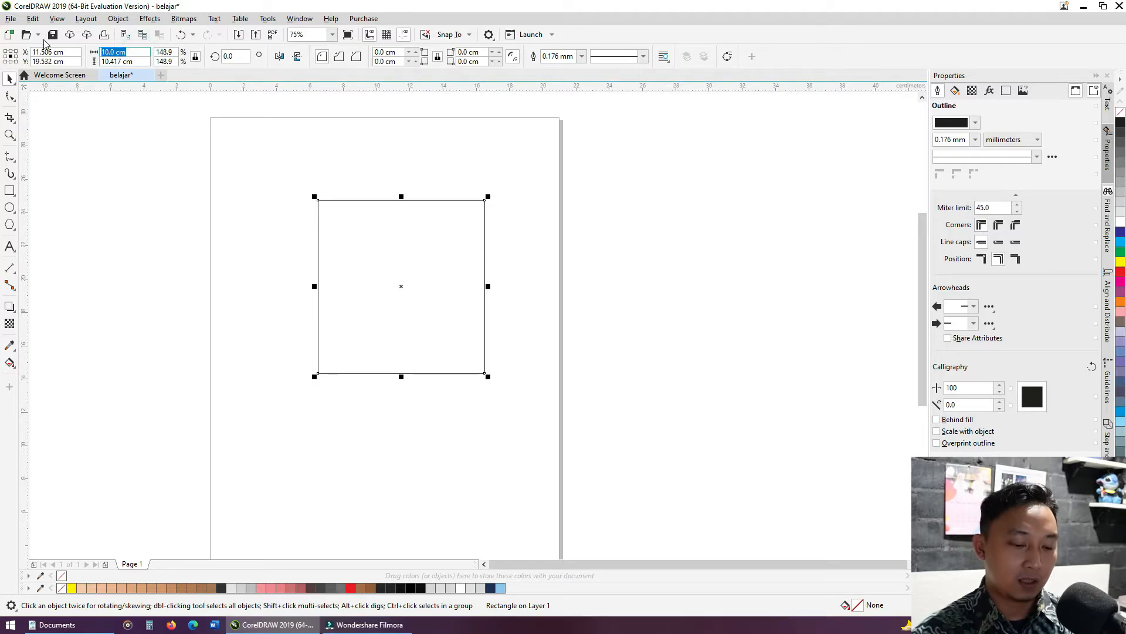
type("15")
key("Return")
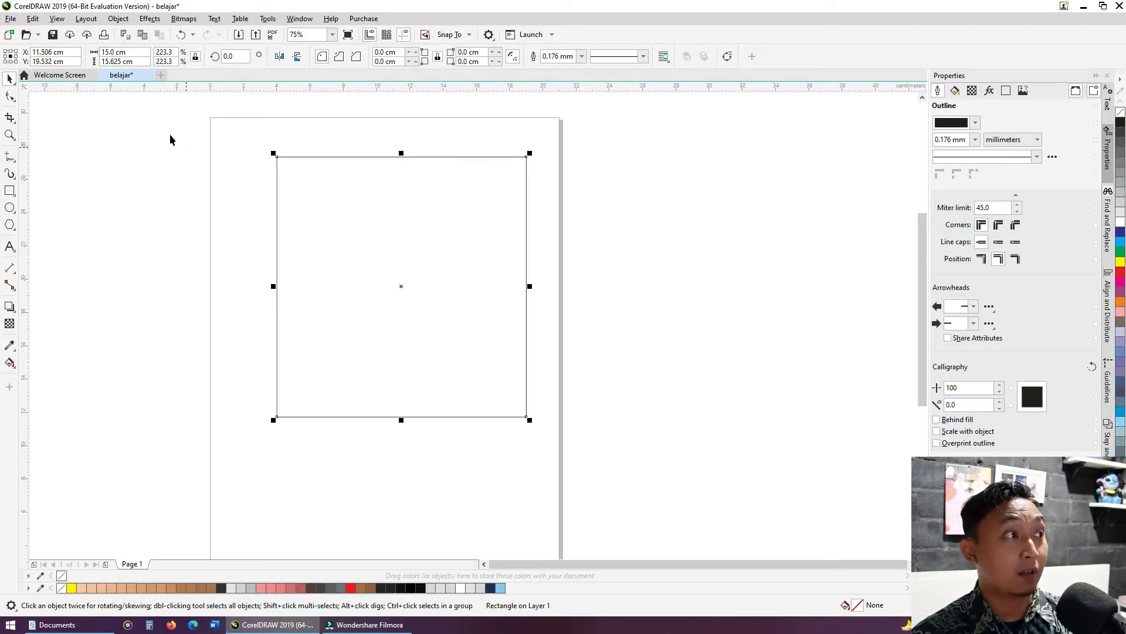
left_click(142, 61)
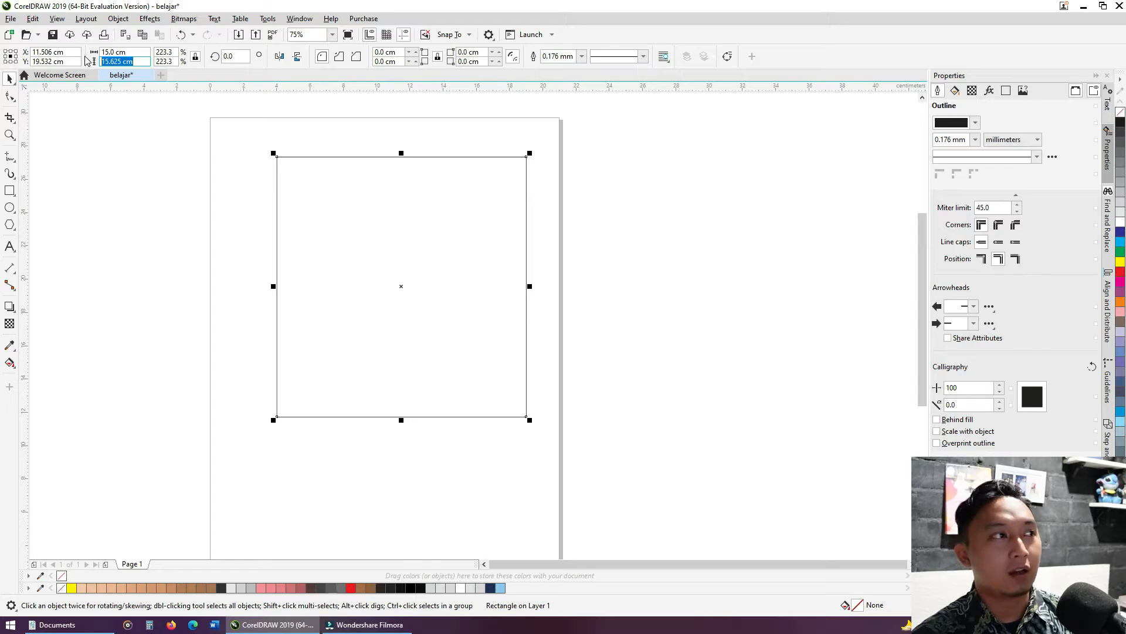
Unlock the rectangle's width-to-height ratio and set its size to 10 cm wide and 20 cm high.
left_click(195, 58)
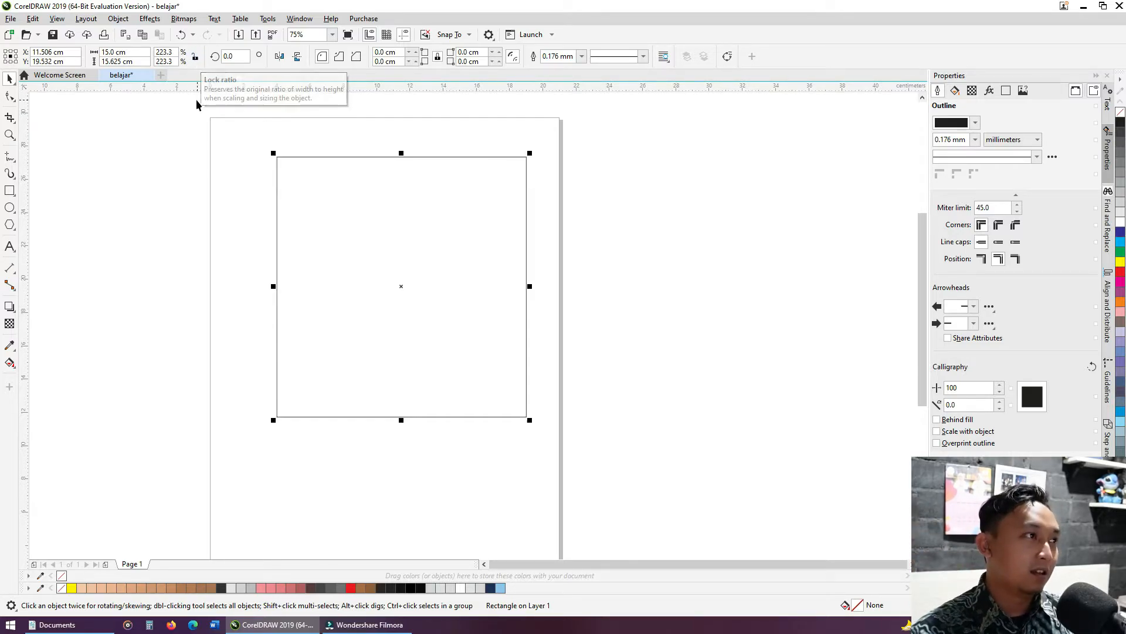
left_click(130, 51)
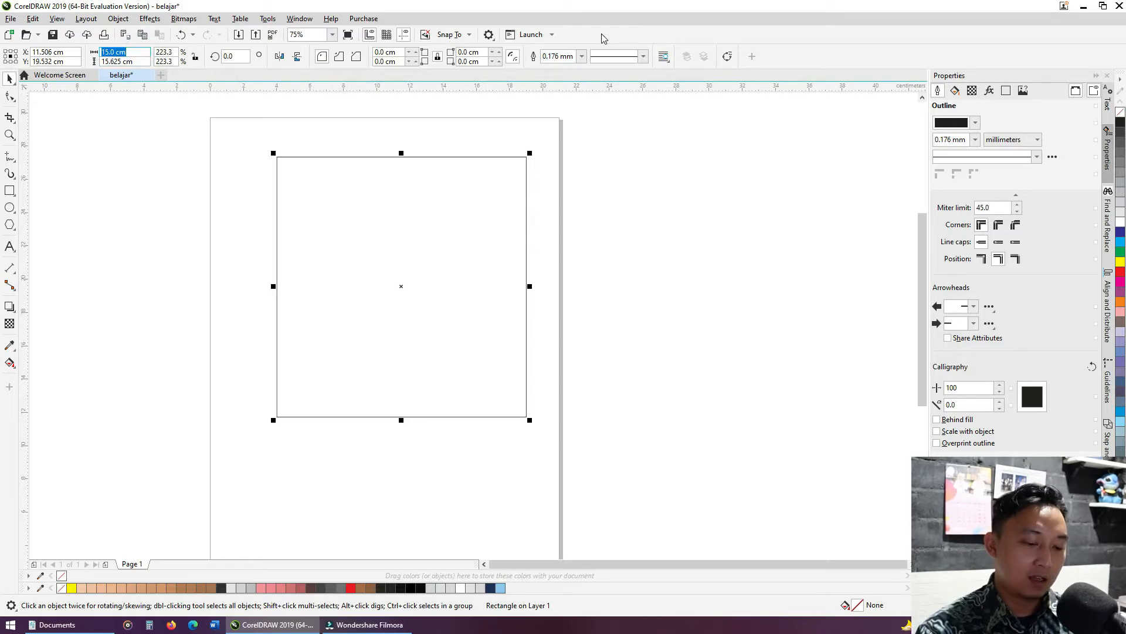
type("10")
key("Return")
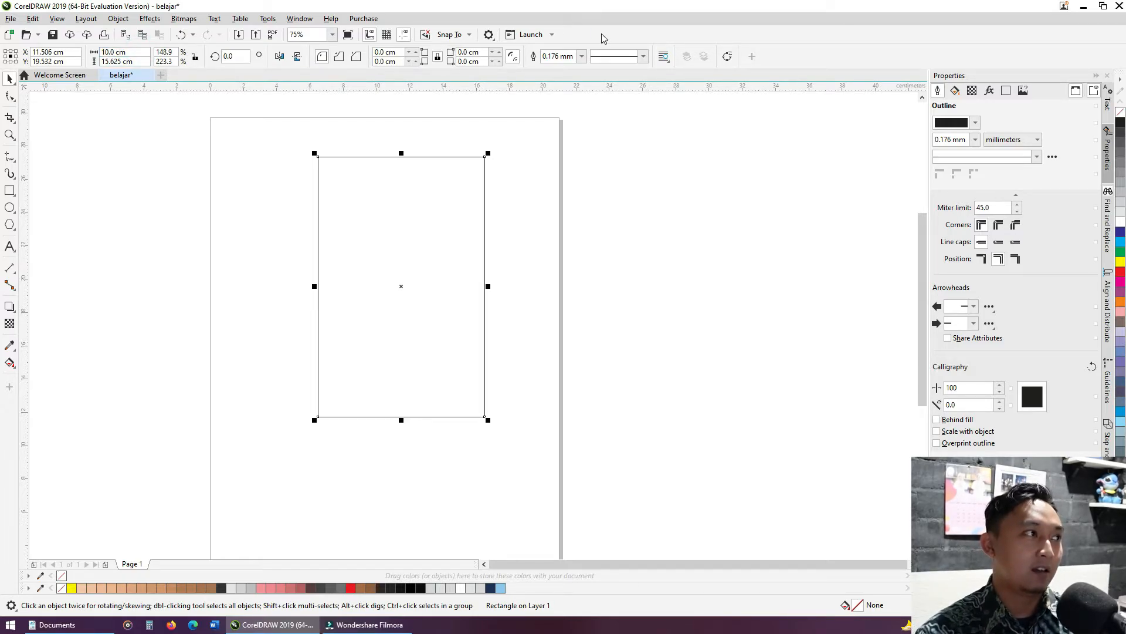
left_click(136, 61)
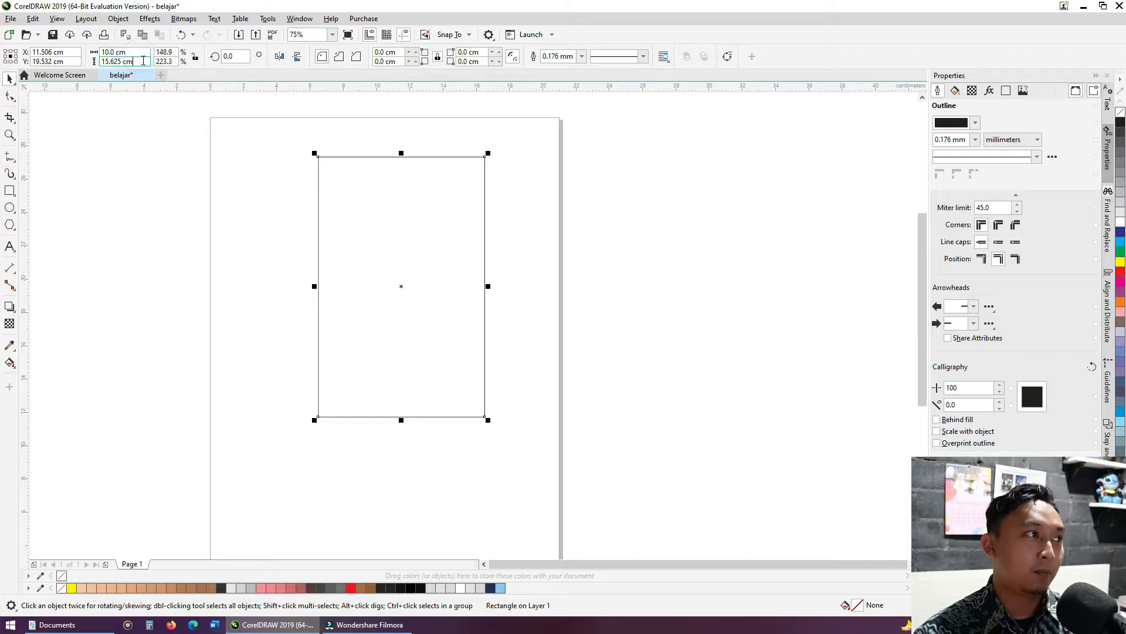
type("20")
key("Return")
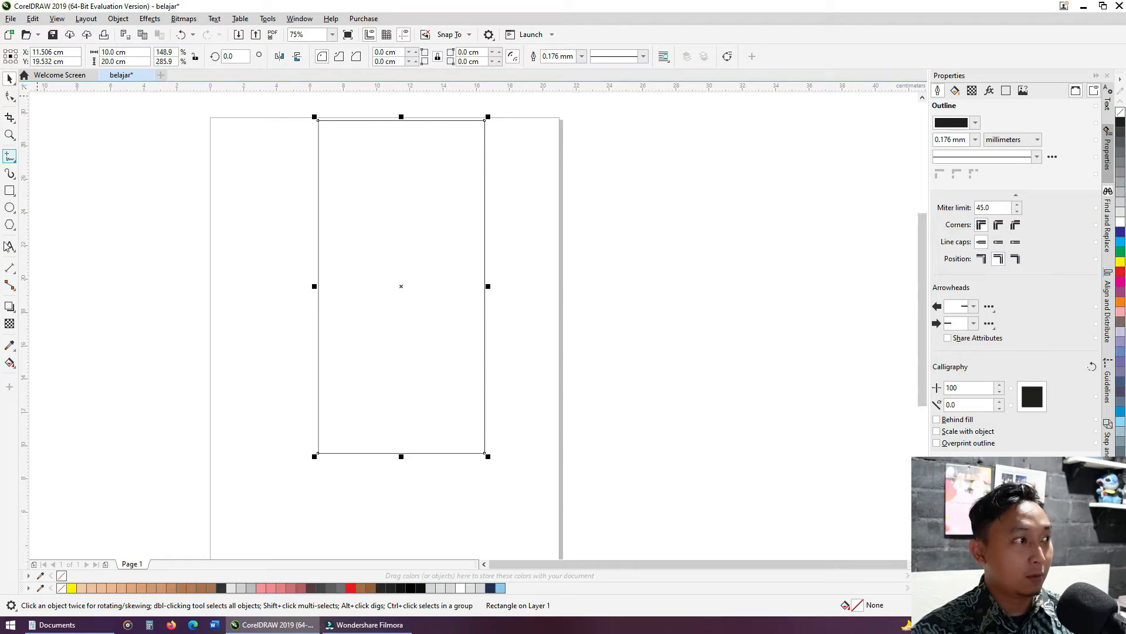
Deselect and reselect the rectangle to compare the page properties with the object properties.
left_click(131, 233)
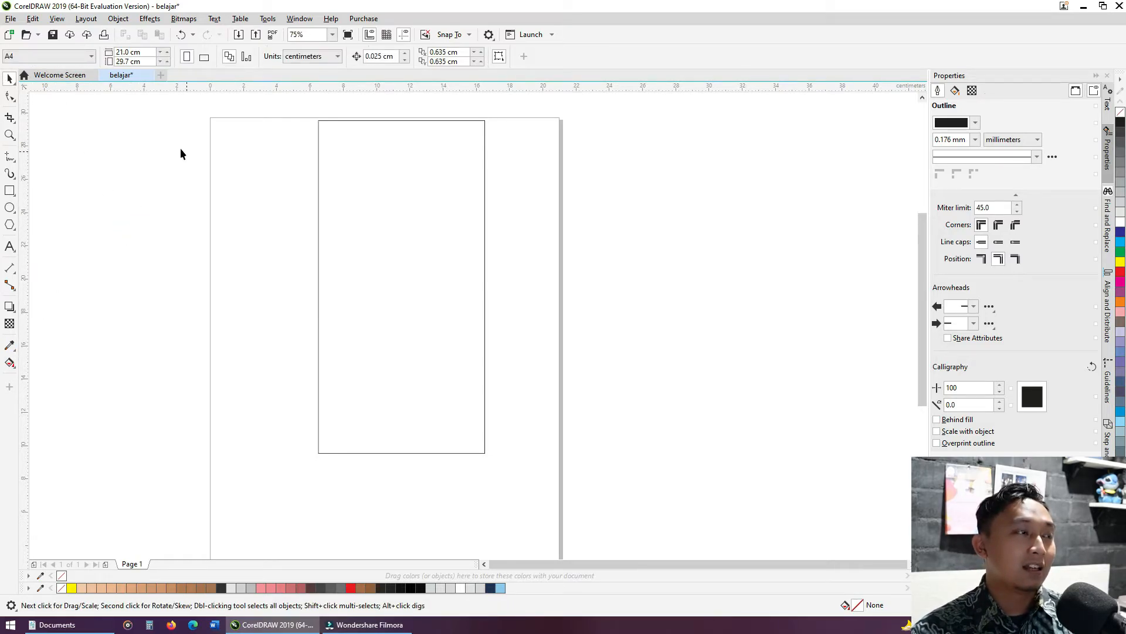
left_click(133, 191)
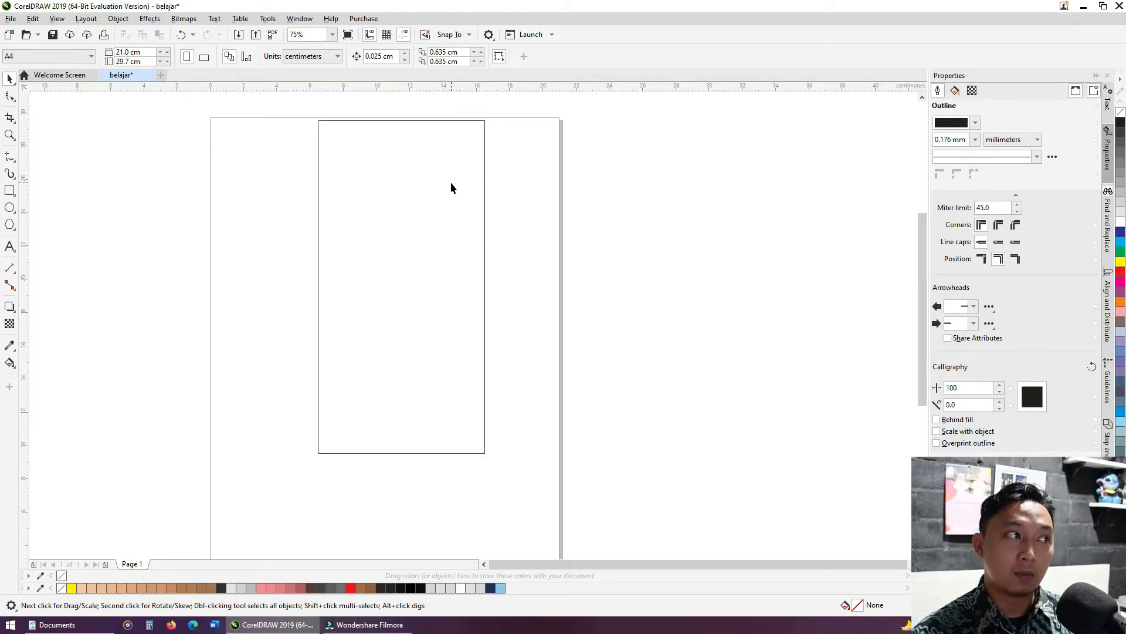
left_click(451, 183)
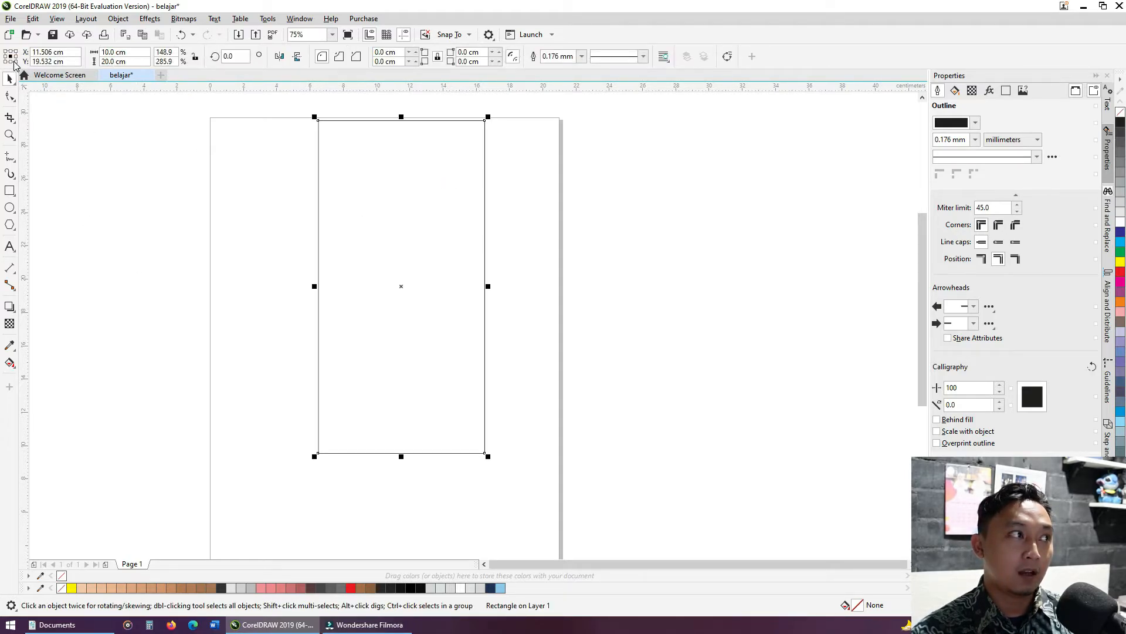
left_click(170, 158)
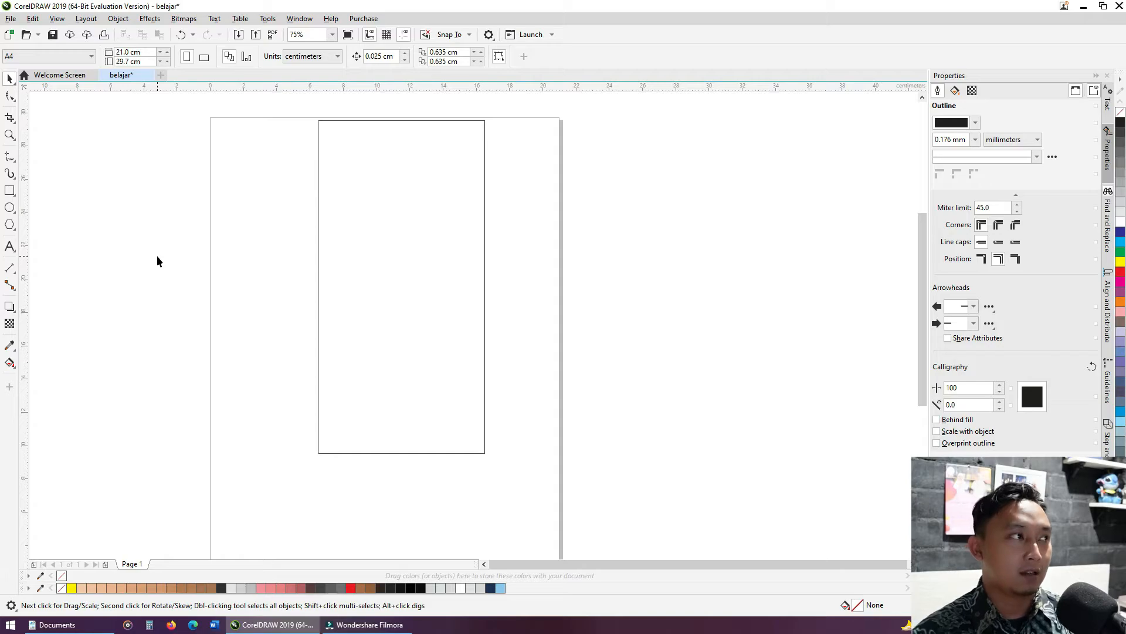
Look over the page size presets and the page's width and height values.
left_click(80, 58)
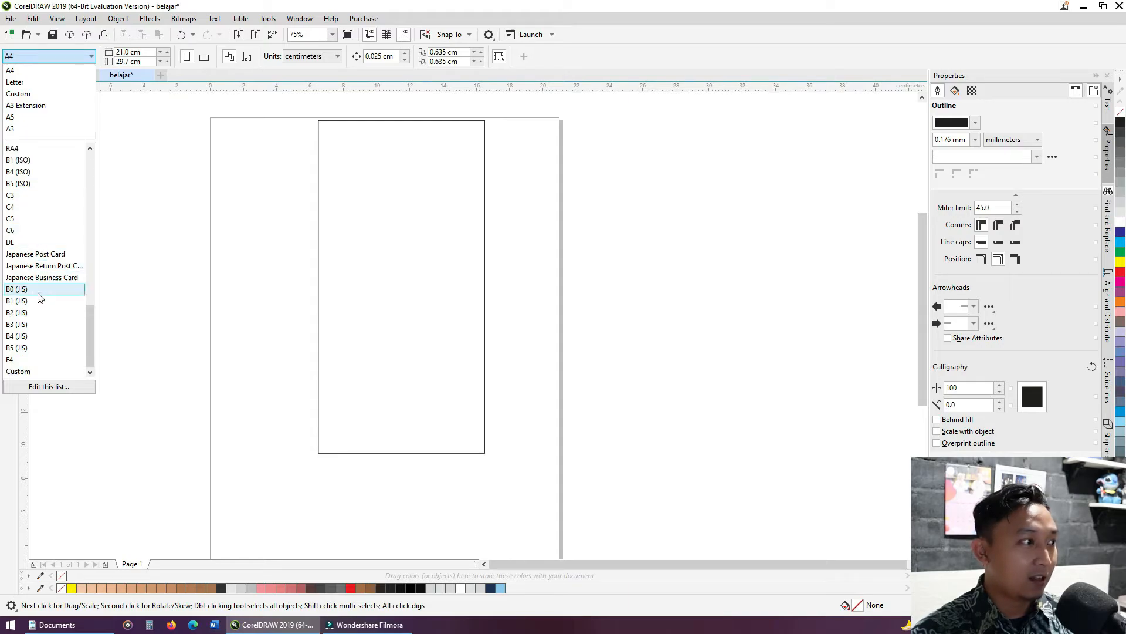
scroll(35, 314, "up", 6)
scroll(35, 314, "up", 5)
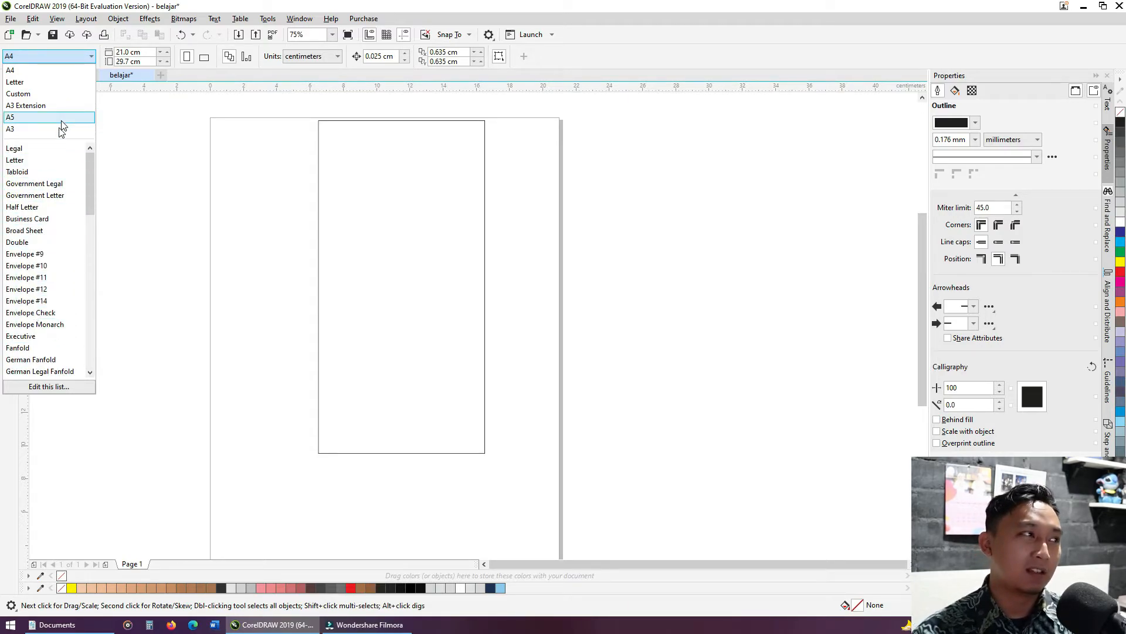
left_click(143, 150)
left_click(149, 52)
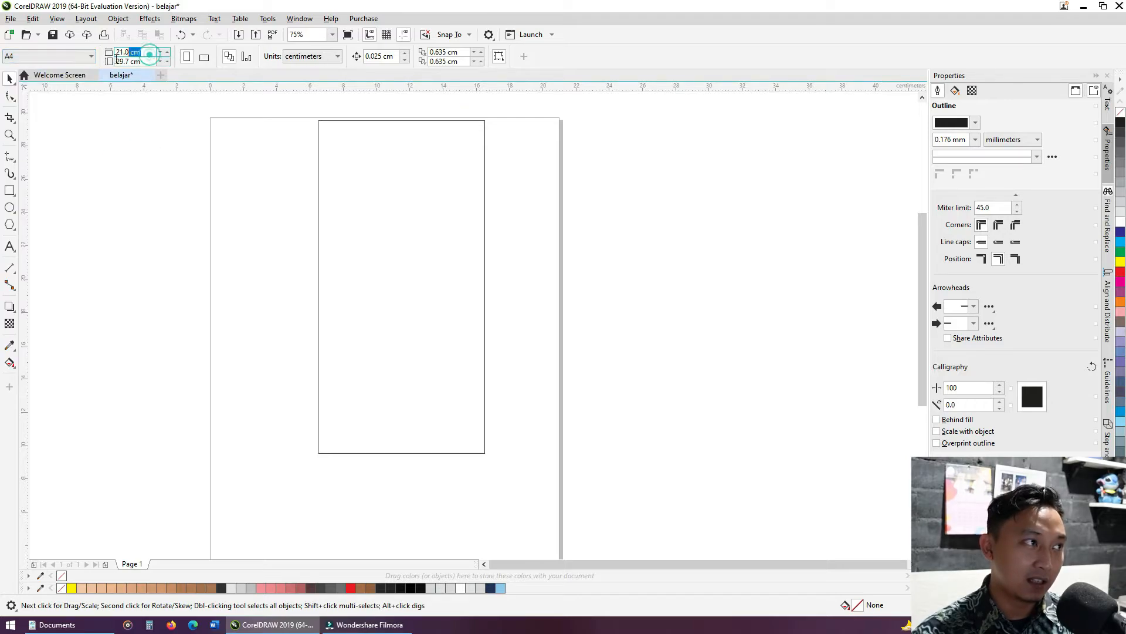
left_click(147, 62)
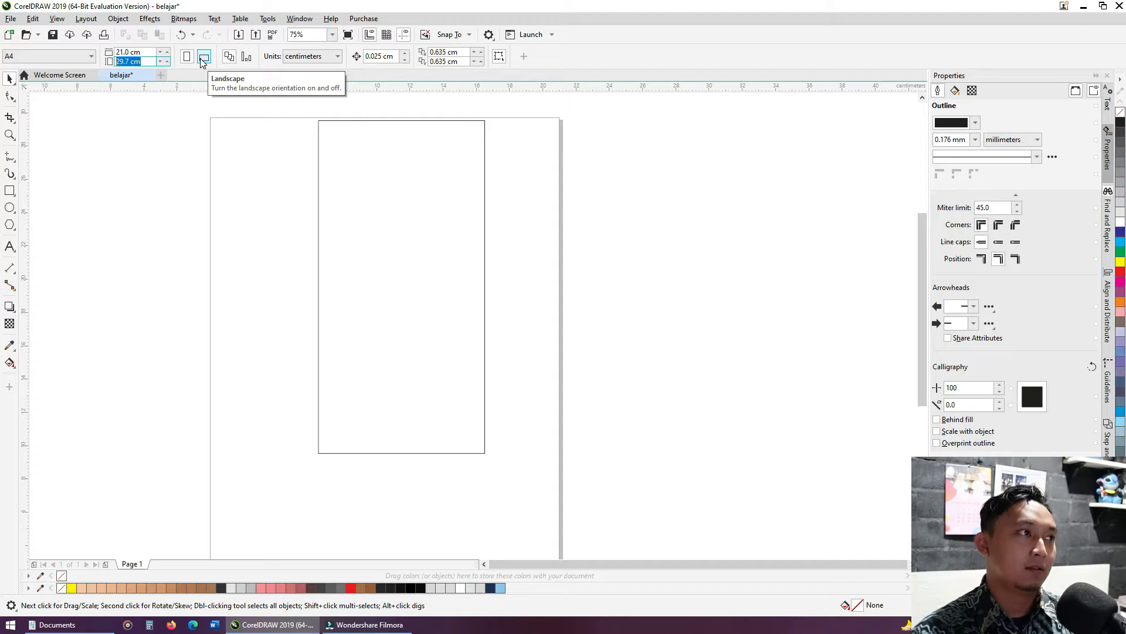
Delete the 10 × 20 cm rectangle from the page.
scroll(281, 165, "down", 2)
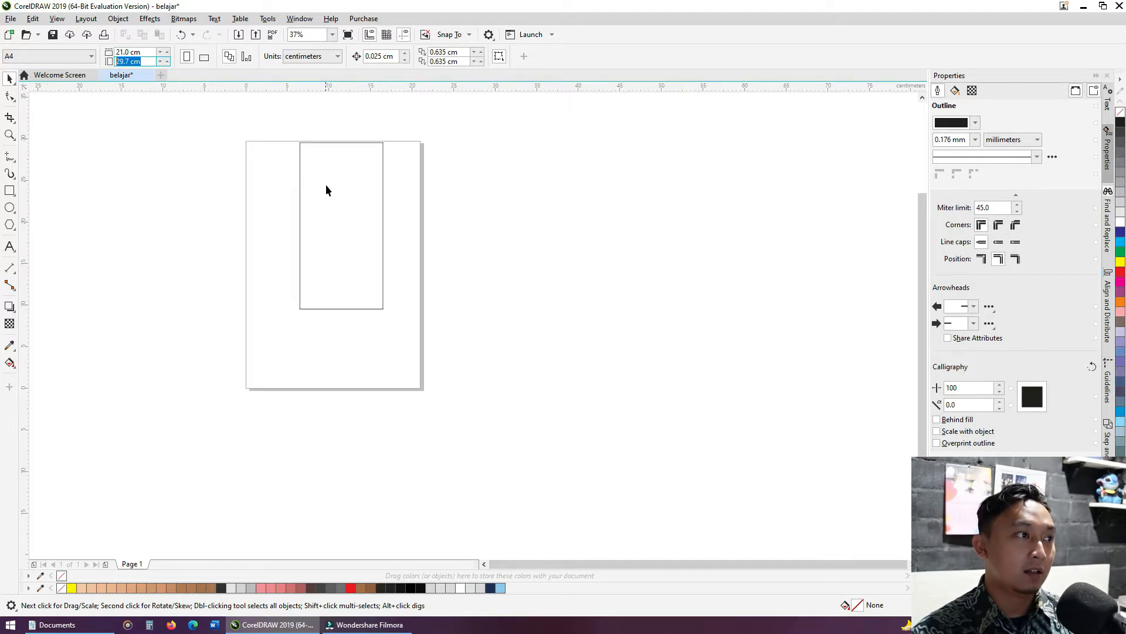
left_click(327, 184)
key("Delete")
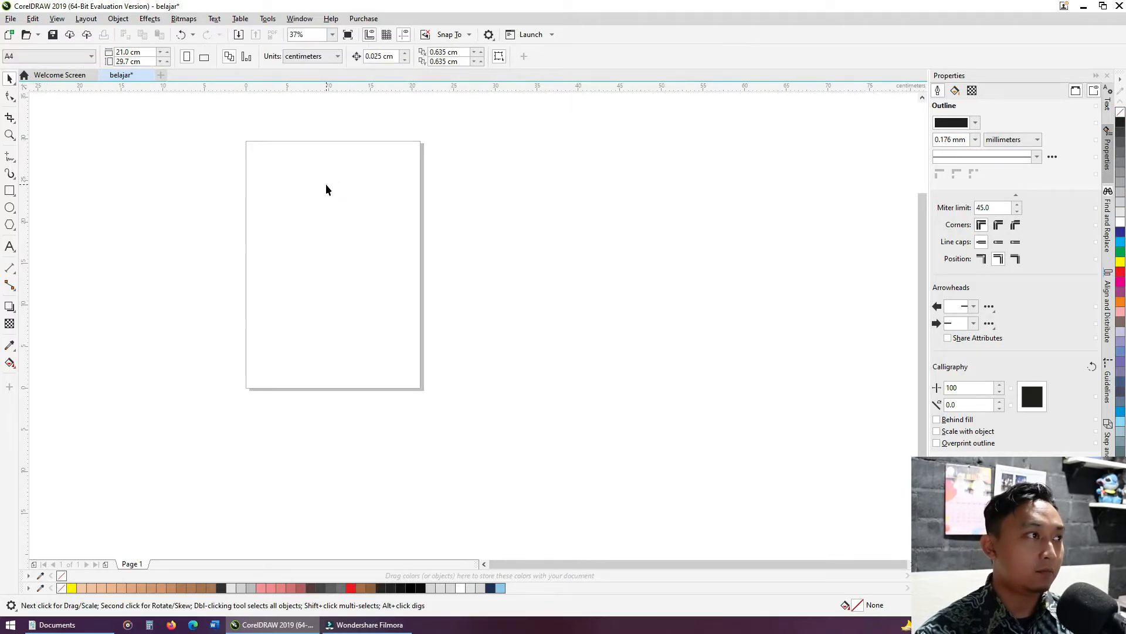
Alternate the A4 page between landscape and portrait orientation several times, finishing in landscape.
left_click(205, 61)
left_click(187, 57)
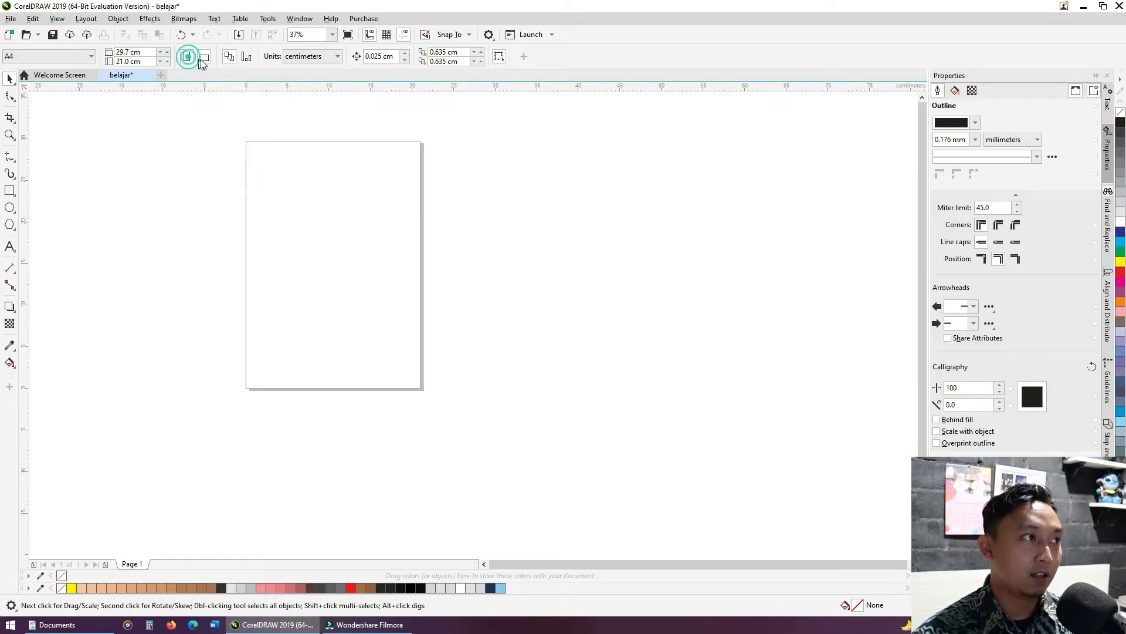
left_click(204, 57)
left_click(187, 57)
left_click(203, 58)
left_click(187, 58)
left_click(203, 58)
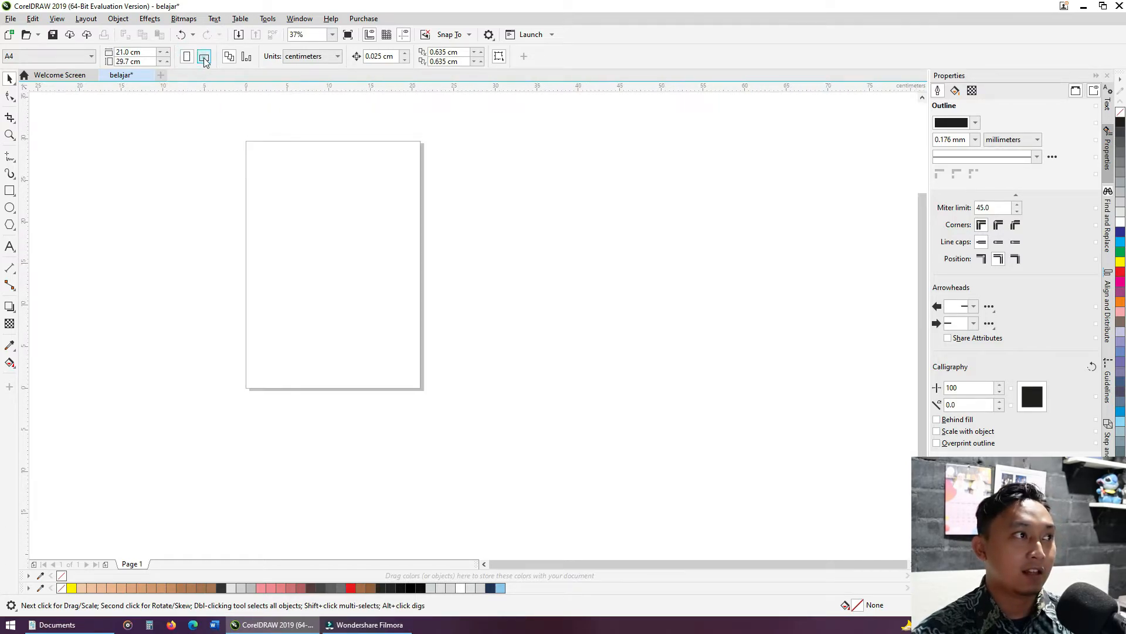
left_click(188, 57)
left_click(200, 59)
left_click(188, 57)
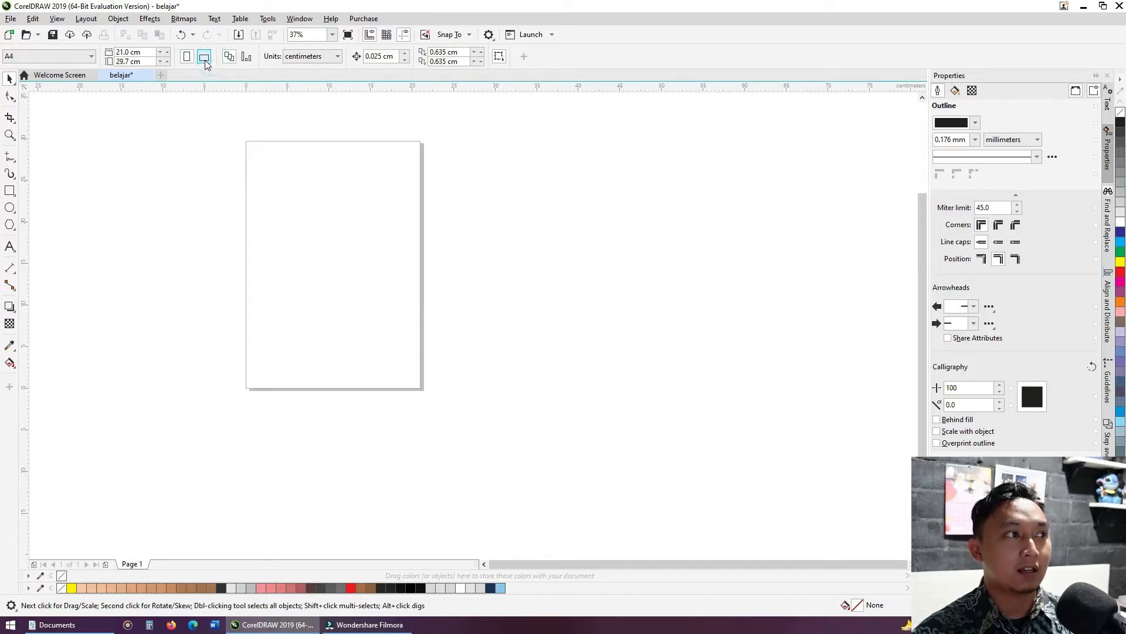
left_click(203, 58)
left_click(186, 57)
left_click(203, 57)
left_click(186, 58)
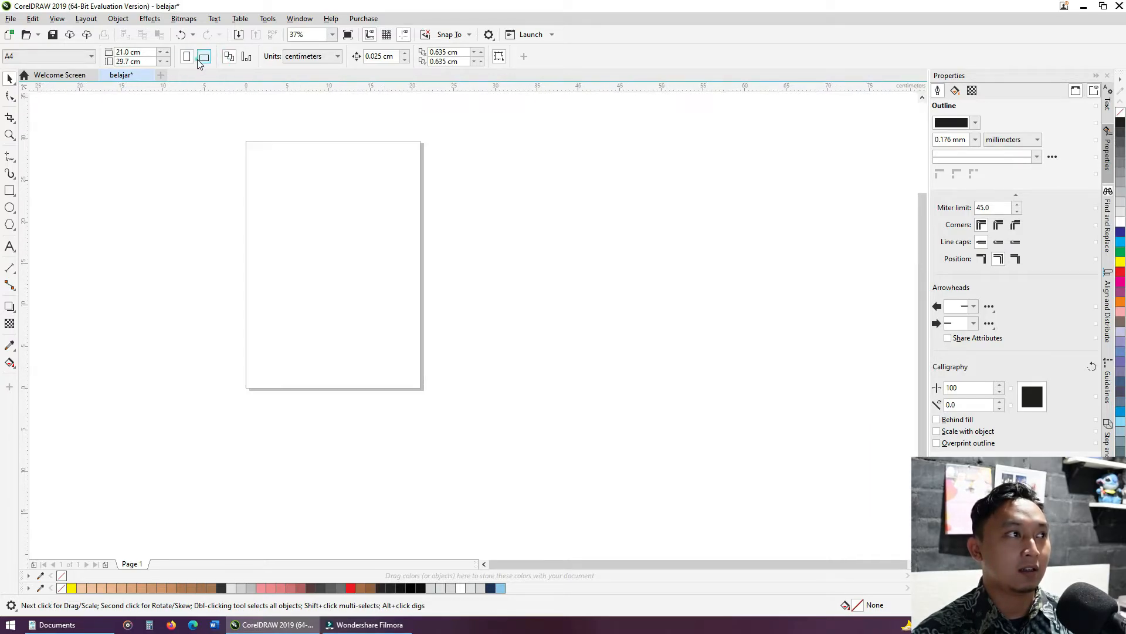
left_click(203, 58)
Switch the page size scope between the current page and all pages, finishing on all pages, and look over the drawing units list.
left_click(248, 57)
left_click(230, 59)
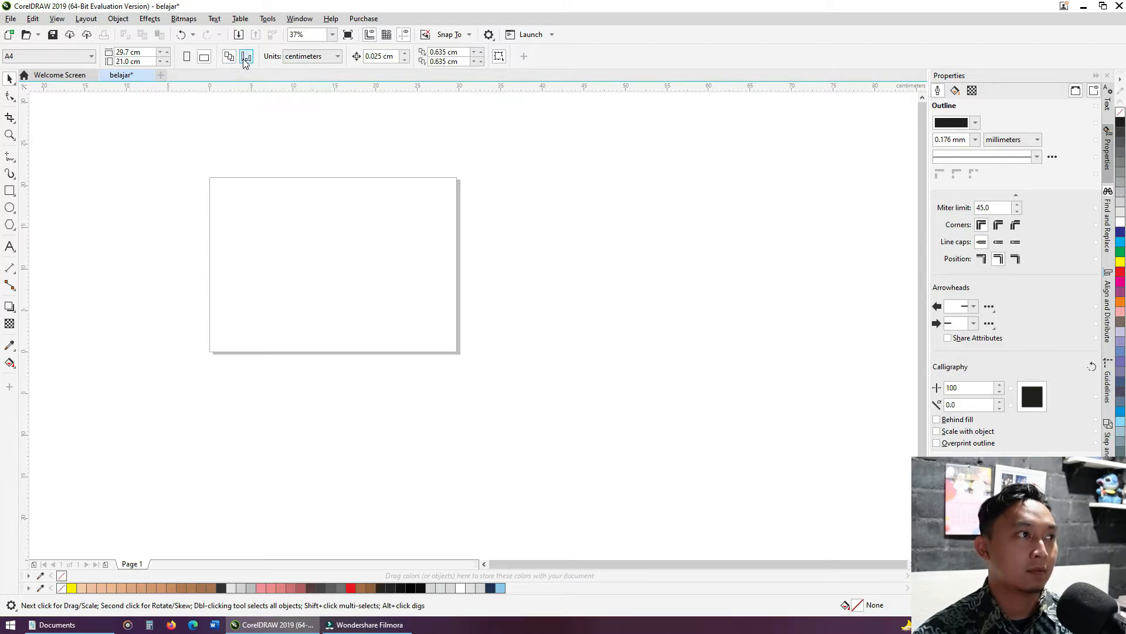
left_click(245, 60)
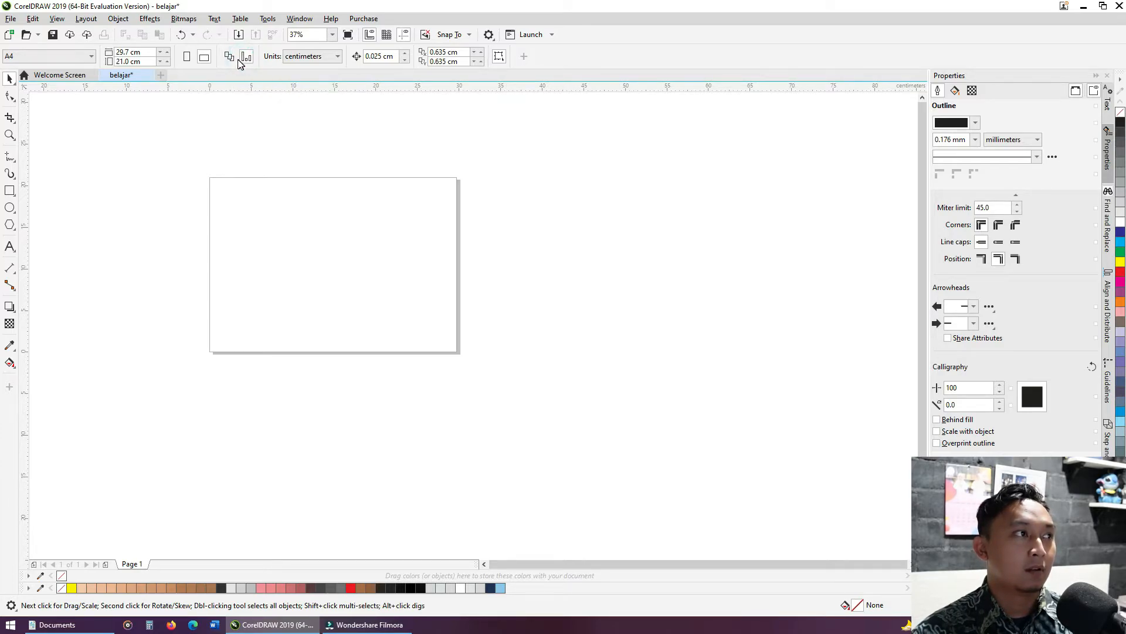
left_click(234, 60)
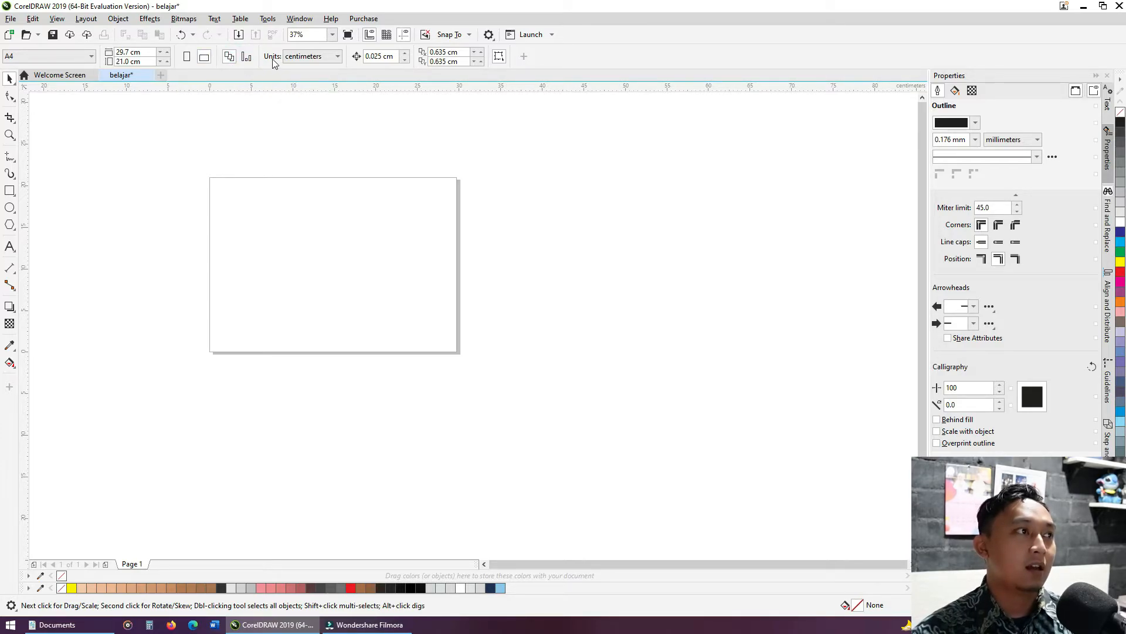
left_click(337, 57)
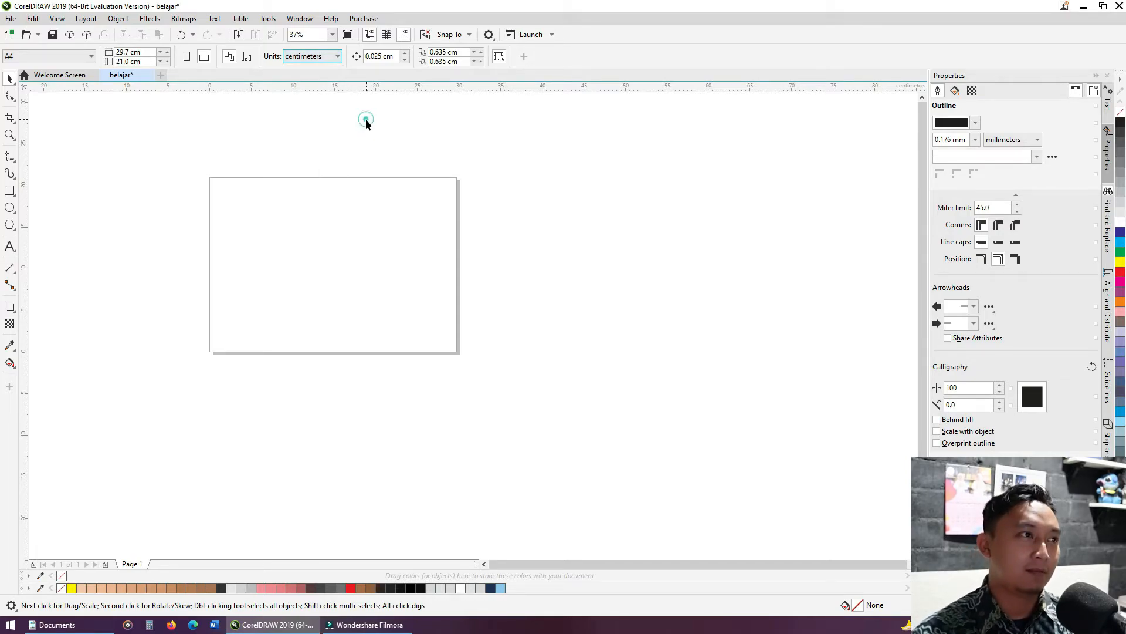
left_click(365, 119)
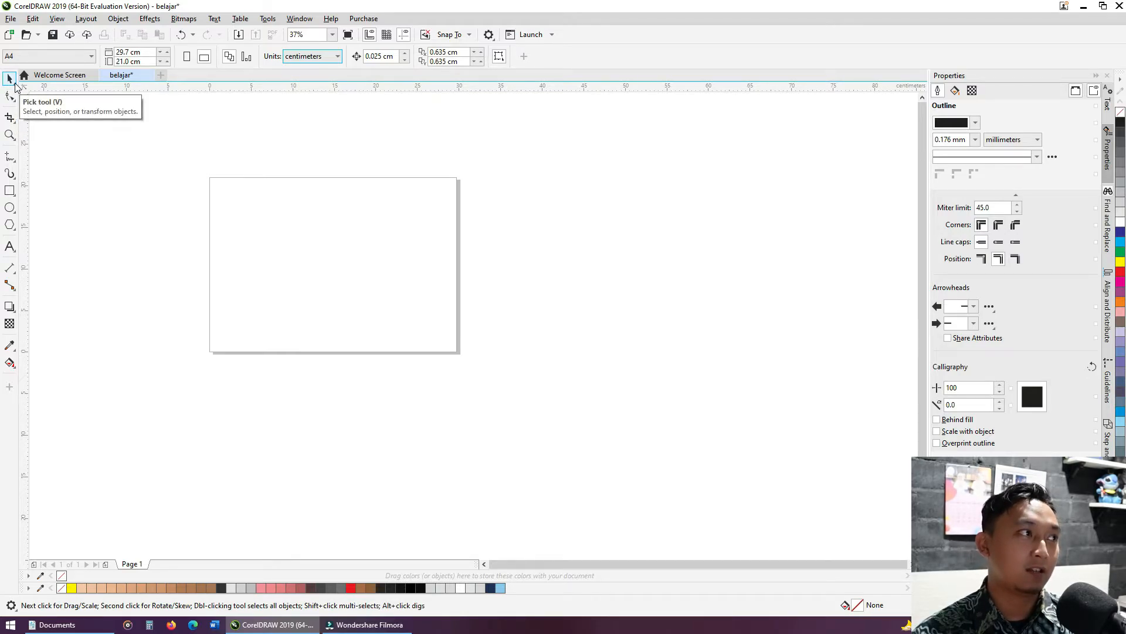
Look over the Pick, Freehand Pick and Free Transform tools and choose the Pick tool.
left_click(15, 86)
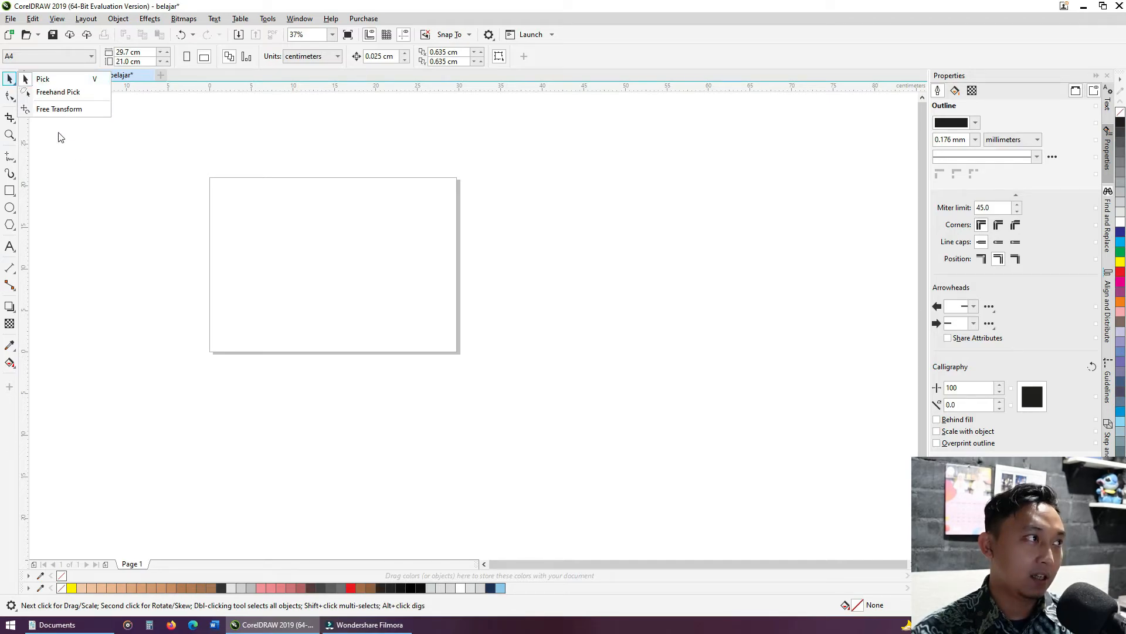
left_click(77, 151)
left_click(15, 85)
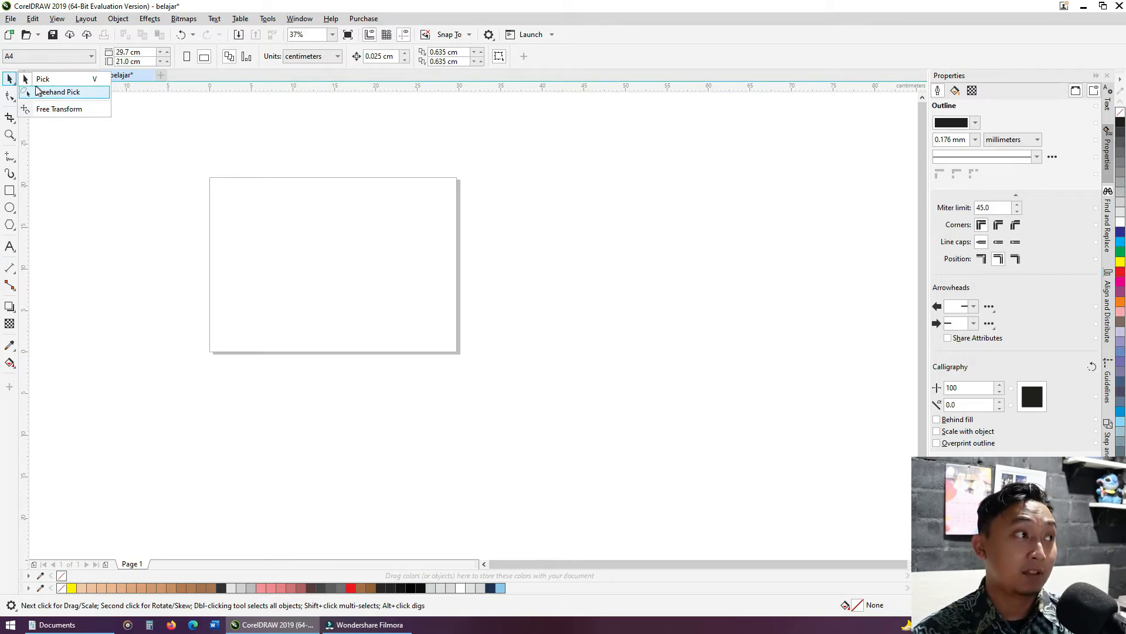
left_click(31, 78)
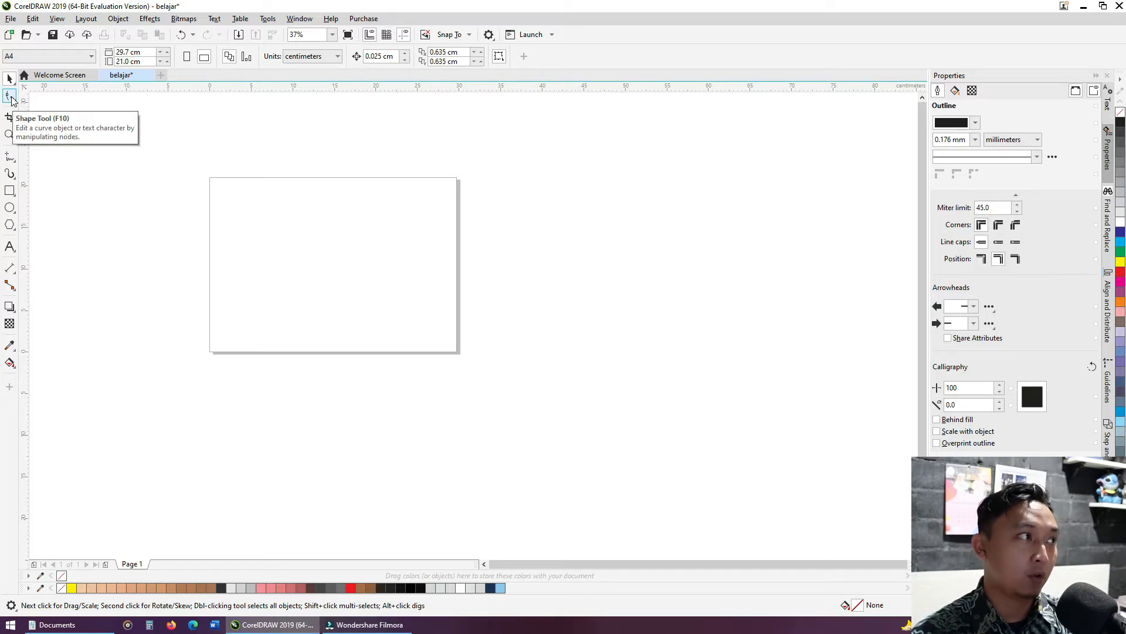
Activate the Shape tool and look over the tools grouped with it and with the Crop tool.
left_click(11, 98)
left_click(14, 104)
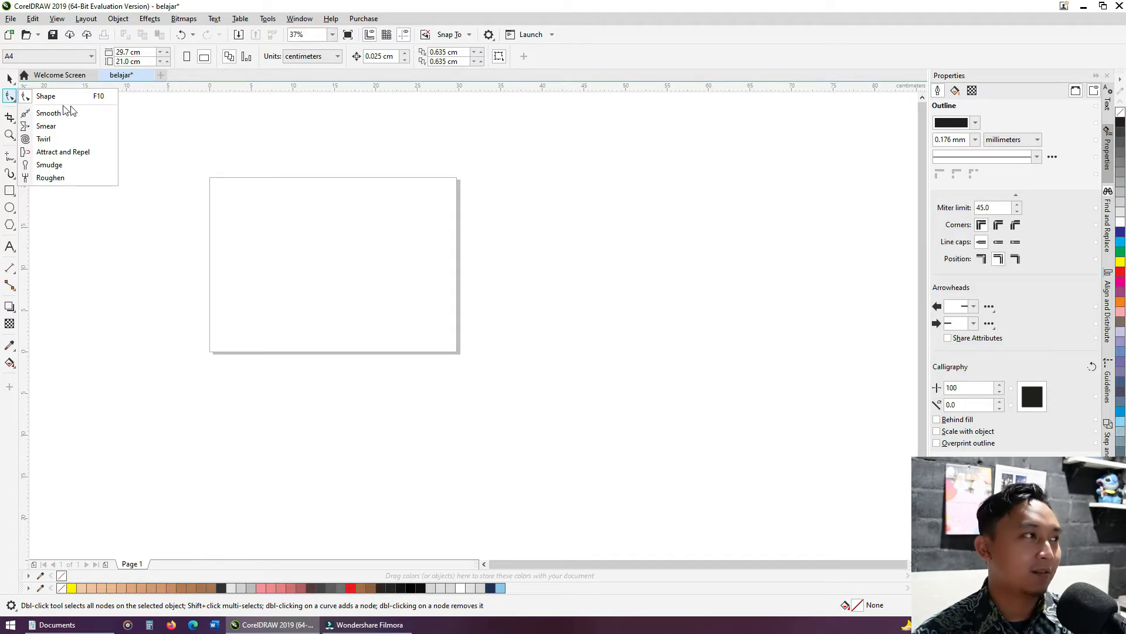
left_click(158, 106)
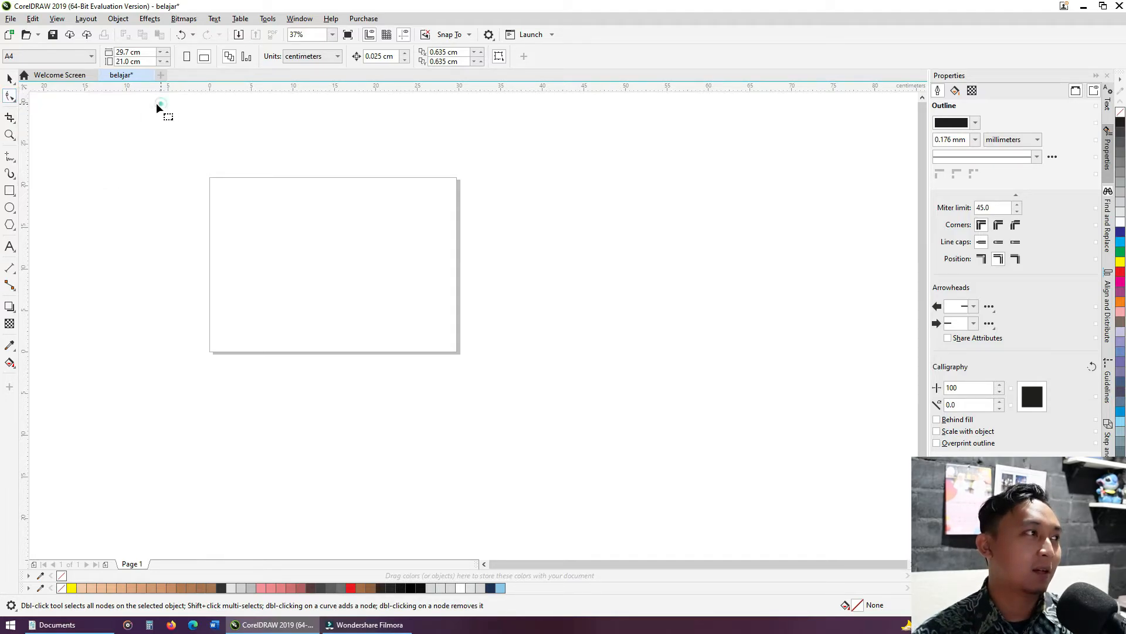
left_click(12, 122)
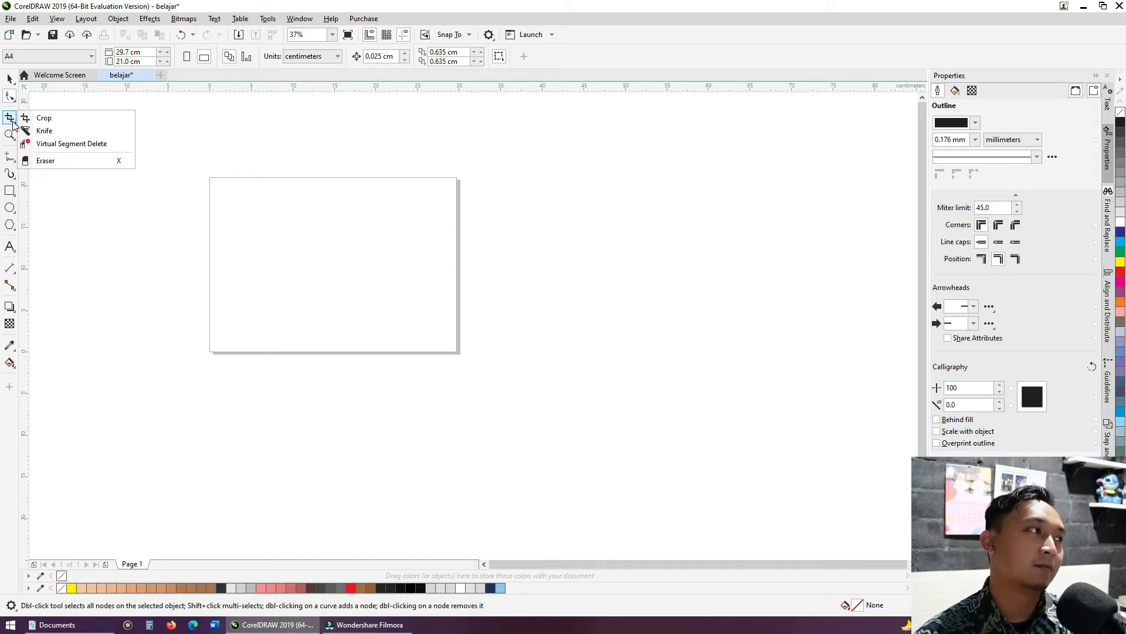
left_click(114, 96)
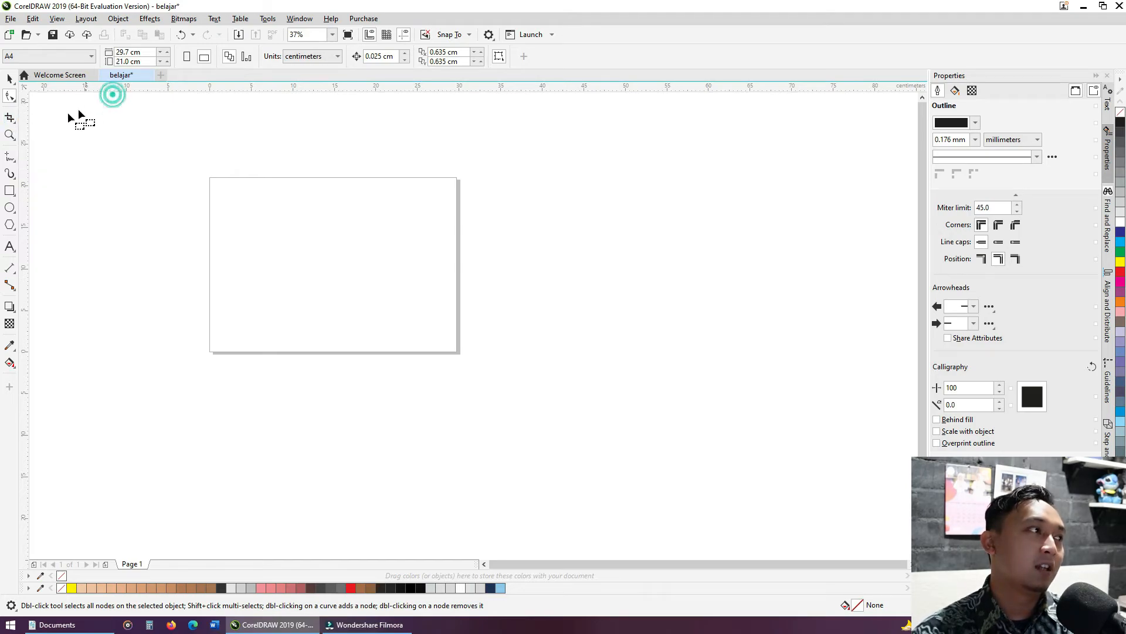
Activate the Zoom tool and look over the Zoom and Pan tools in its group.
left_click(10, 139)
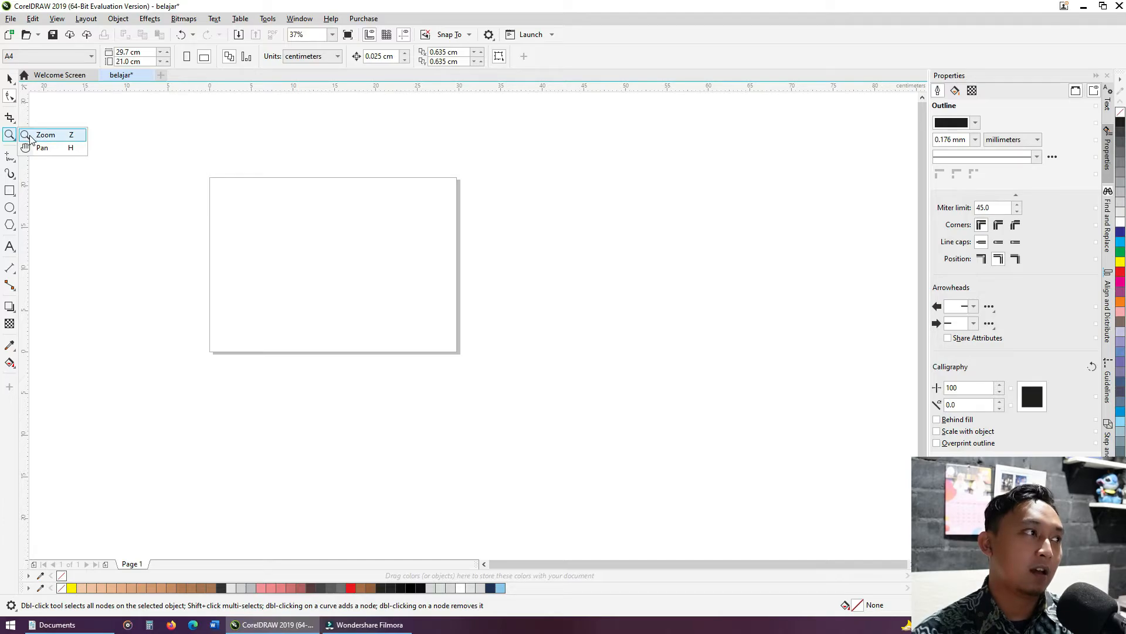
left_click(29, 138)
left_click(11, 137)
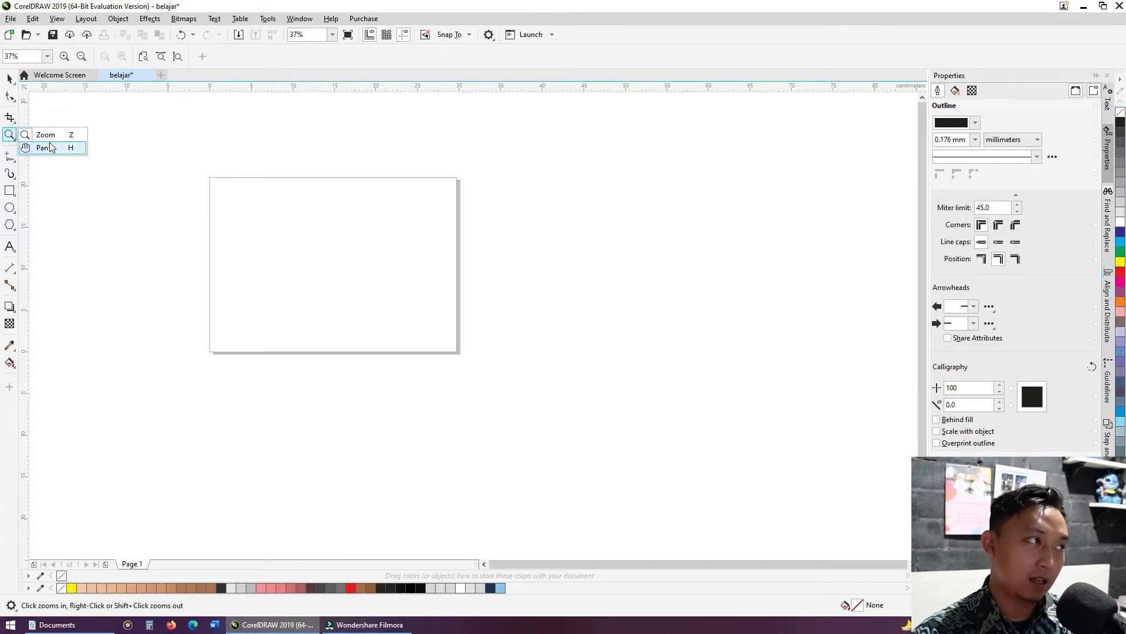
left_click(82, 135)
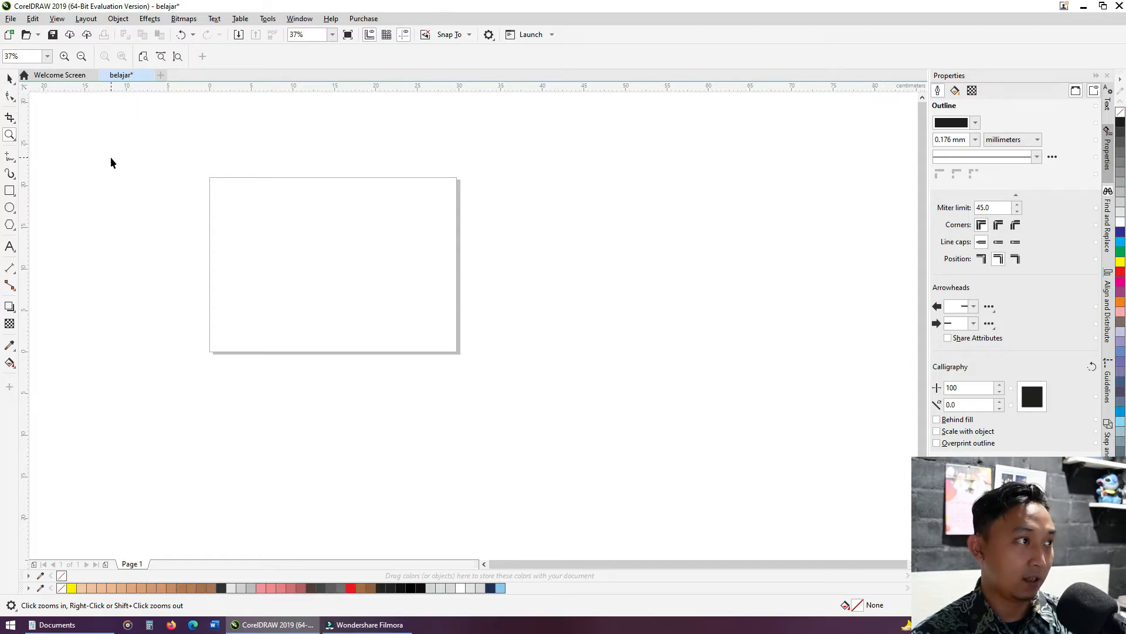
Switch to the Pick tool and back to the Zoom tool, and zoom in and out on the page several times.
key("v")
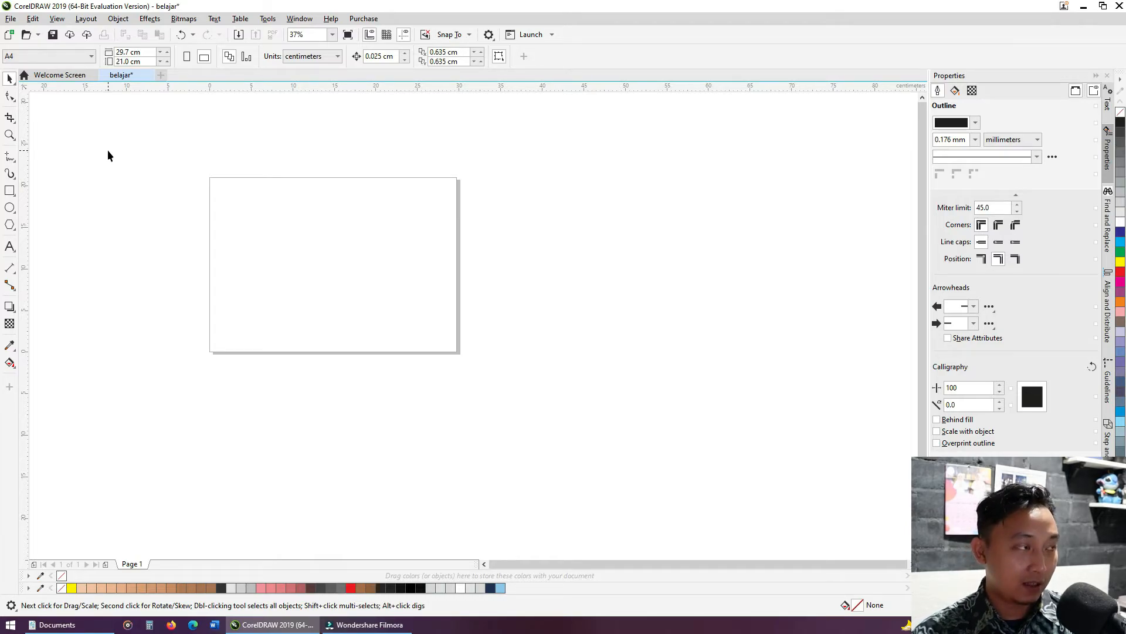
key("z")
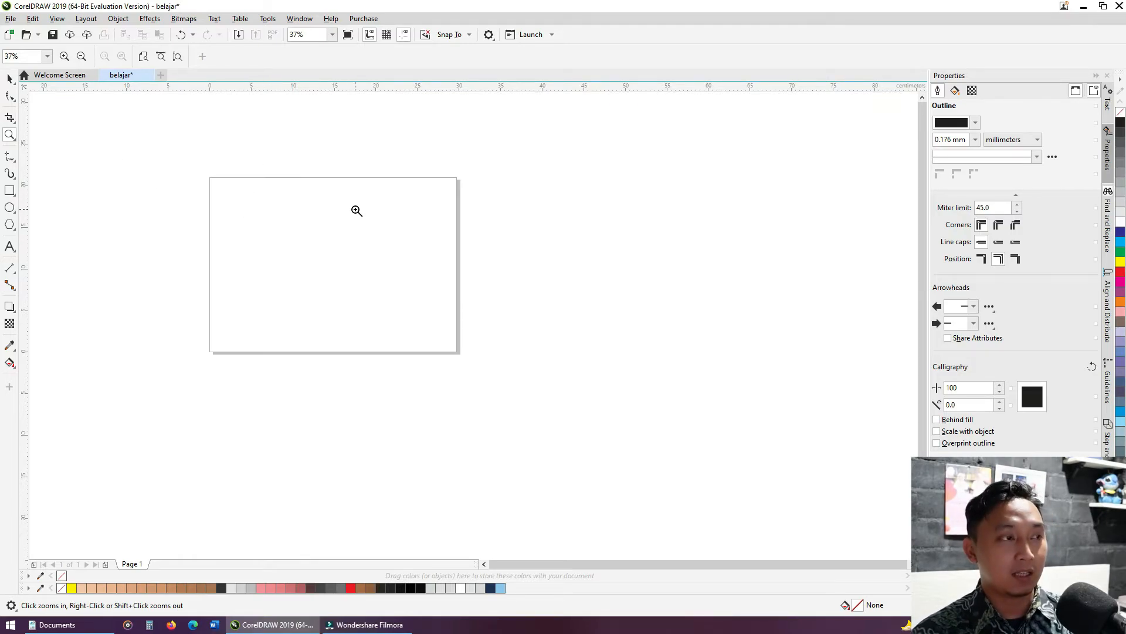
left_click(332, 243)
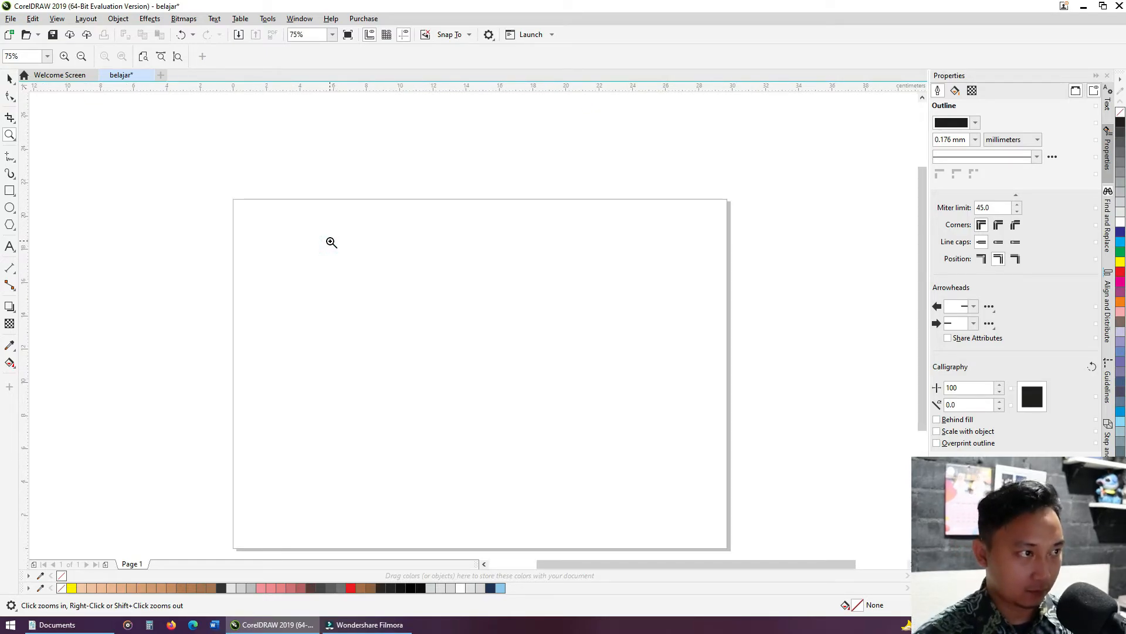
right_click(455, 305)
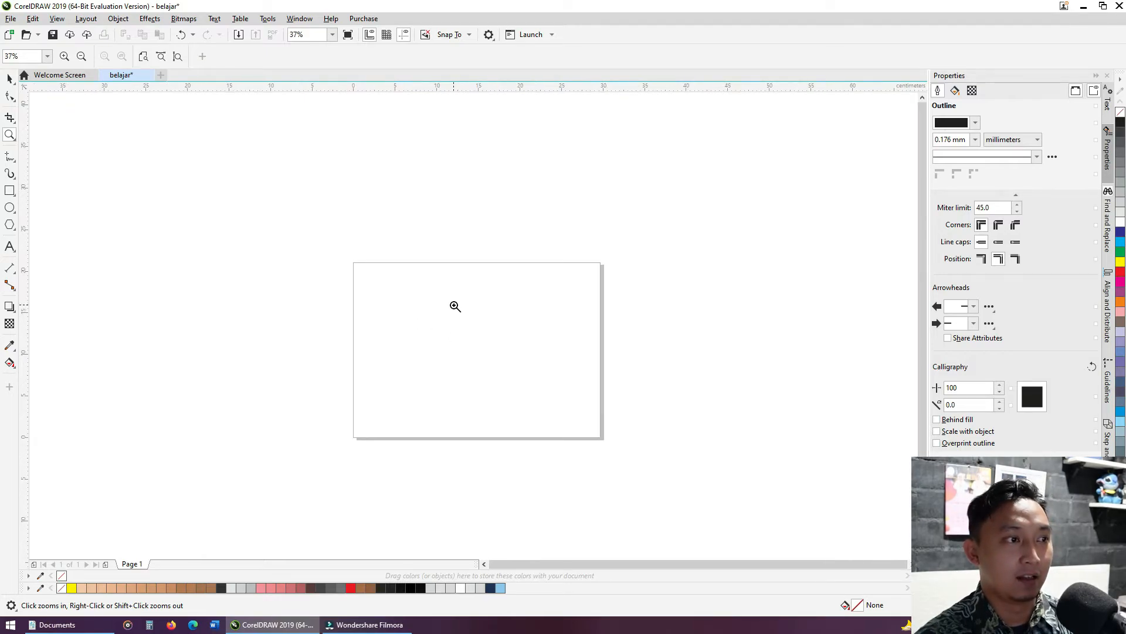
right_click(455, 306)
left_click(467, 316)
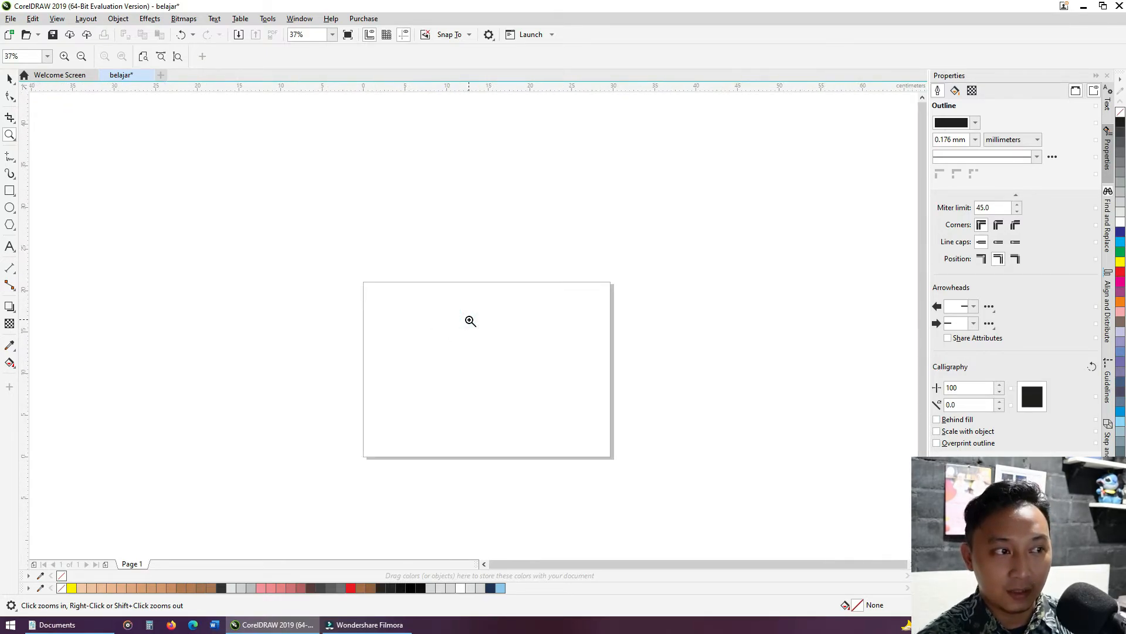
left_click(482, 330)
right_click(484, 332)
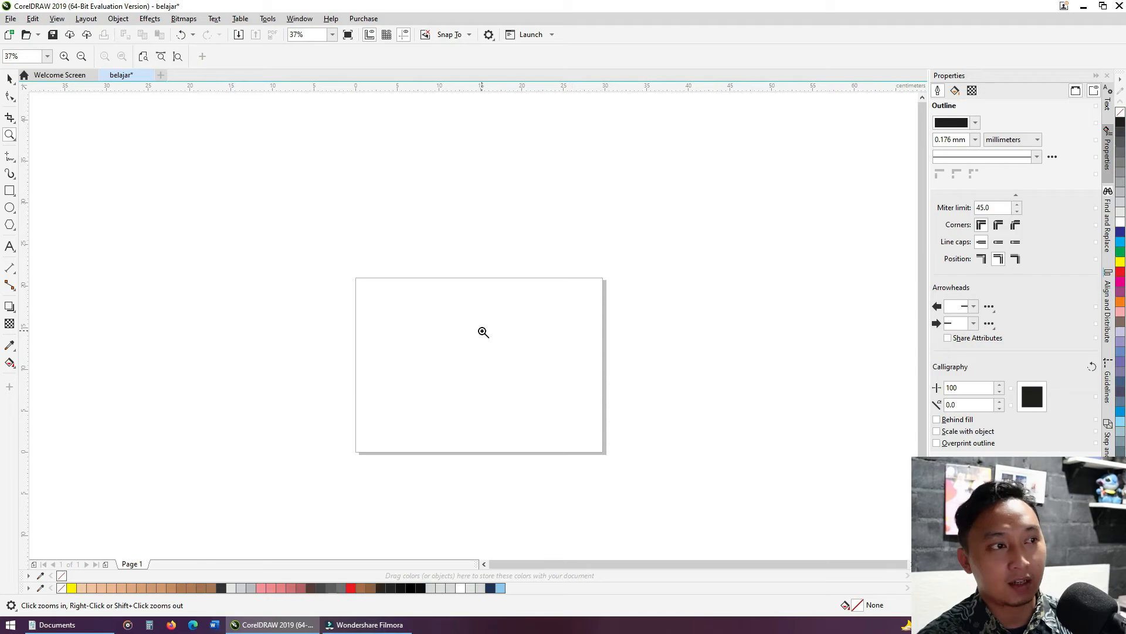
Activate the Pan tool from the Zoom tool's group and move the page view with it.
left_click(15, 140)
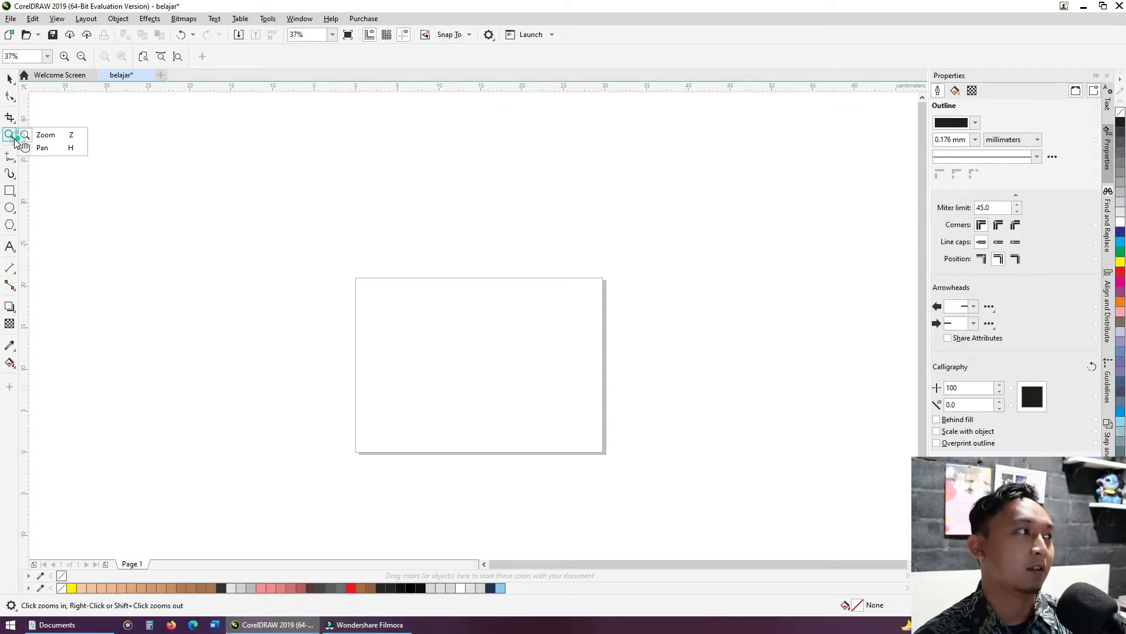
left_click(24, 148)
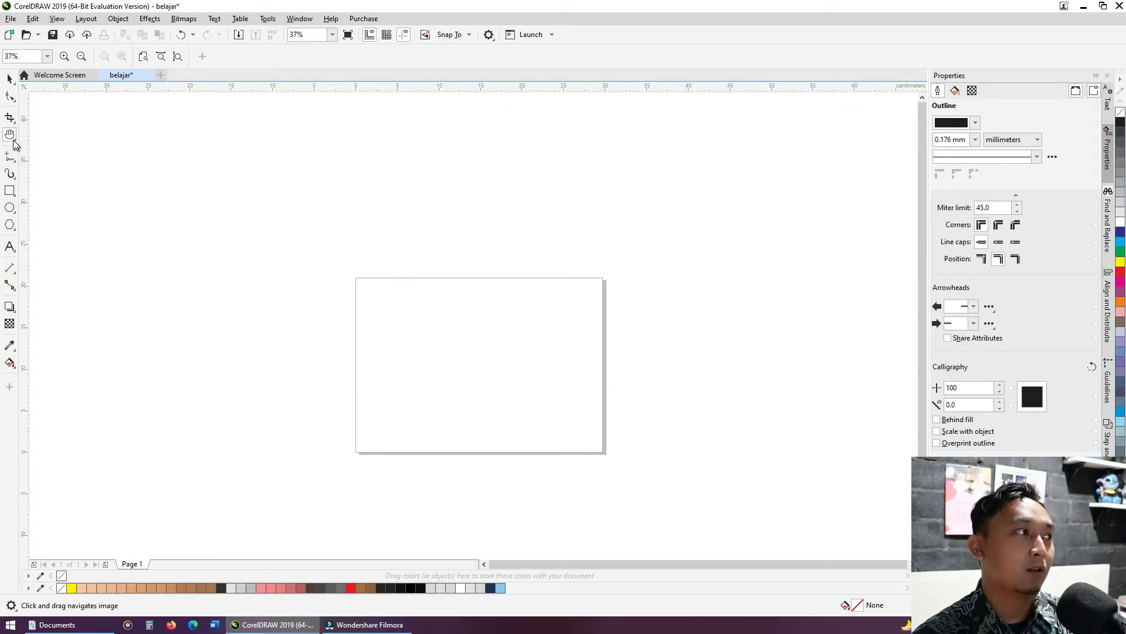
left_click(14, 141)
left_click(37, 151)
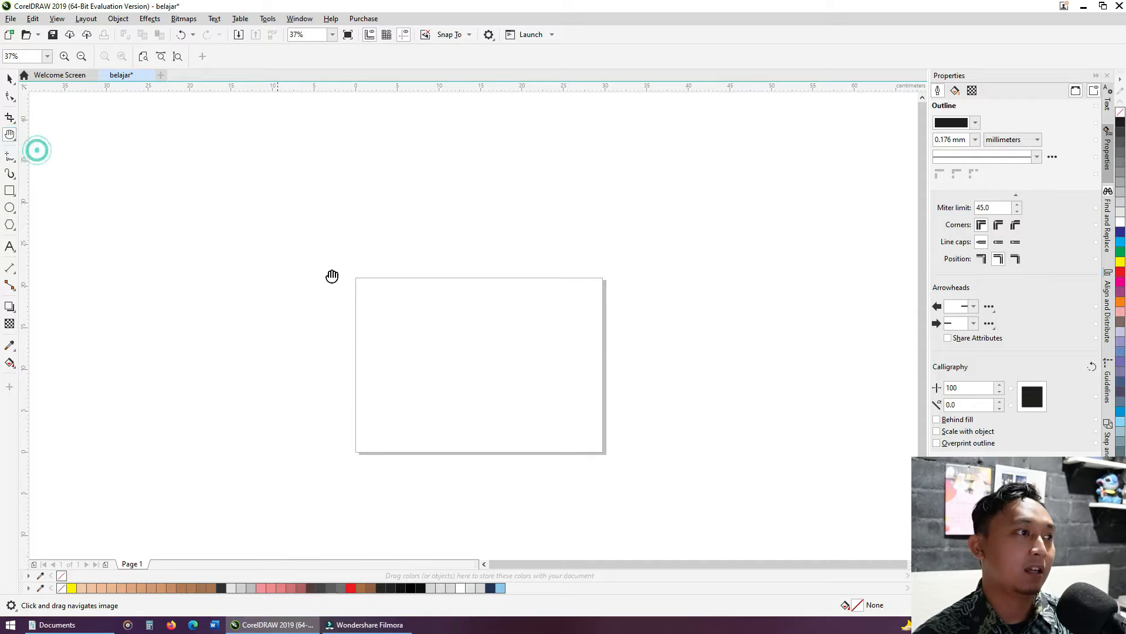
left_click_drag(434, 347, 474, 322)
Switch to the Pick tool, zoom the page in and out repeatedly, and shift the view horizontally and vertically.
left_click(10, 78)
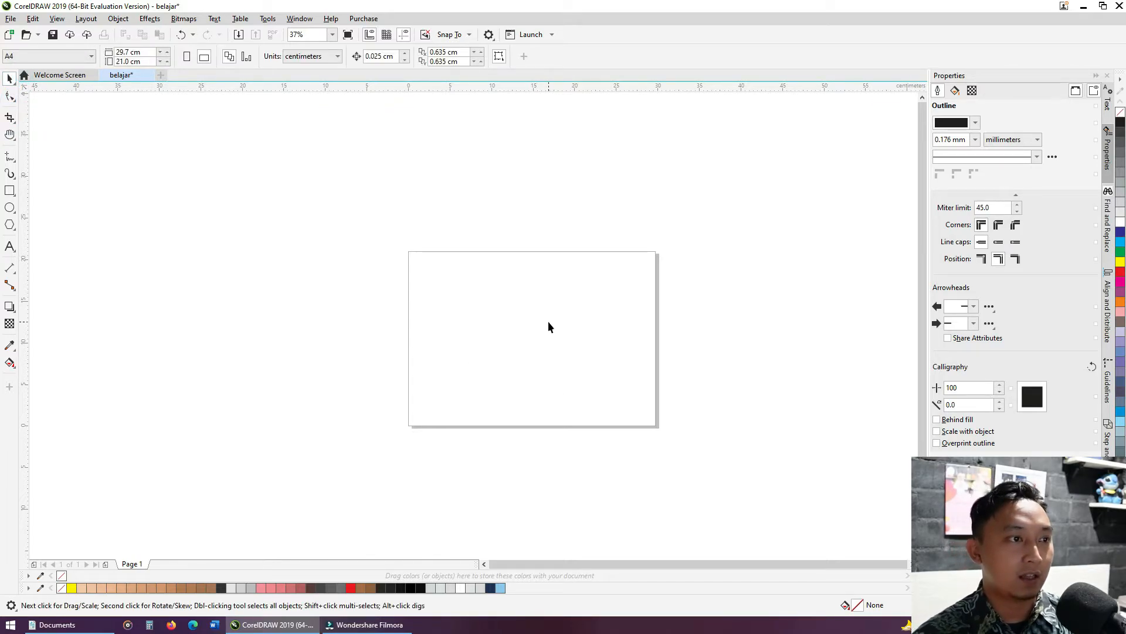
scroll(548, 321, "up", 2)
scroll(548, 321, "down", 2)
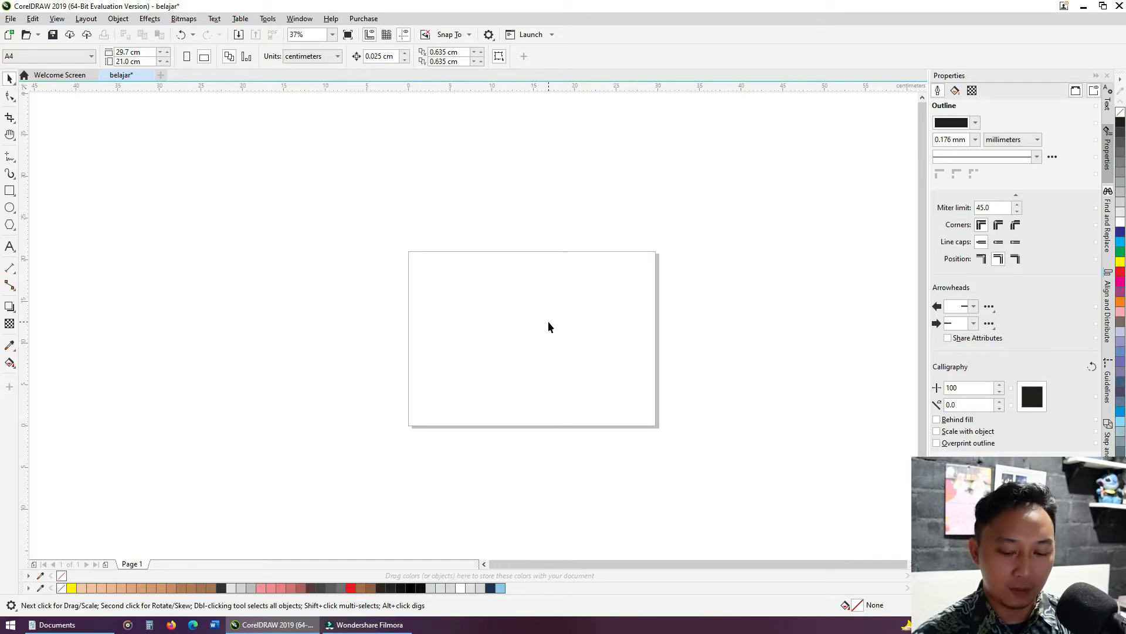
scroll(548, 327, "up", 2)
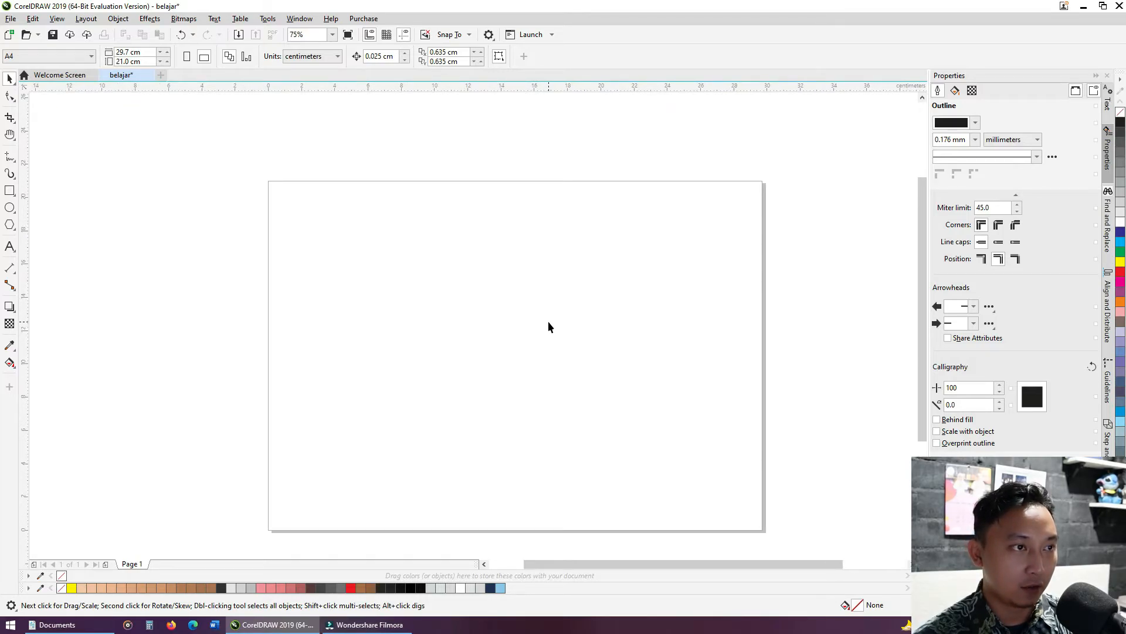
scroll(548, 327, "down", 2)
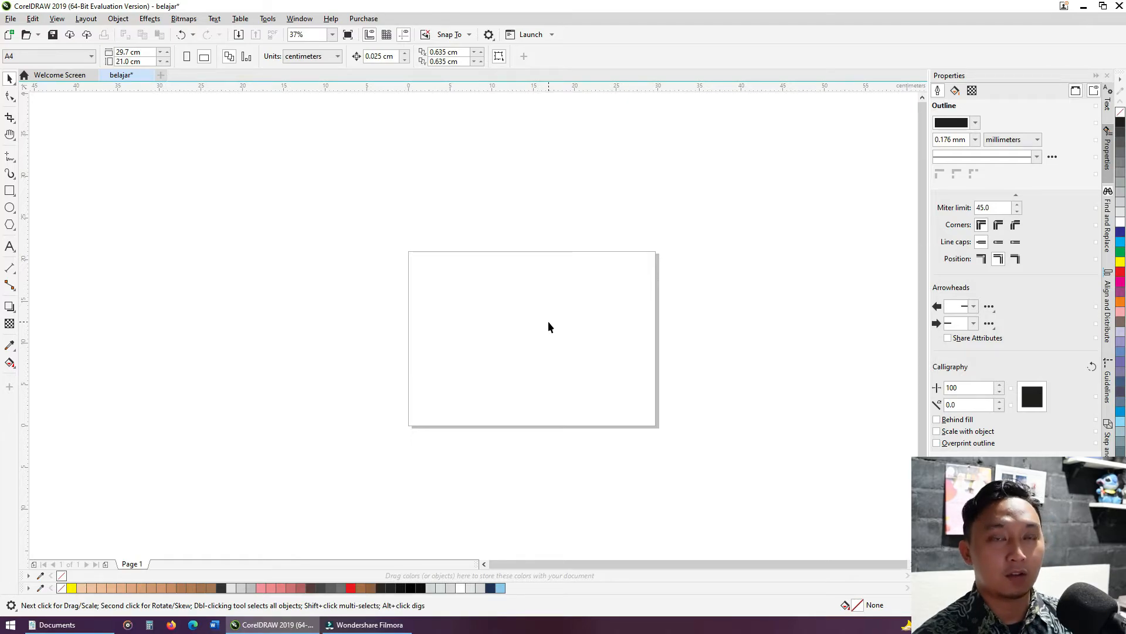
scroll(604, 372, "up", 2)
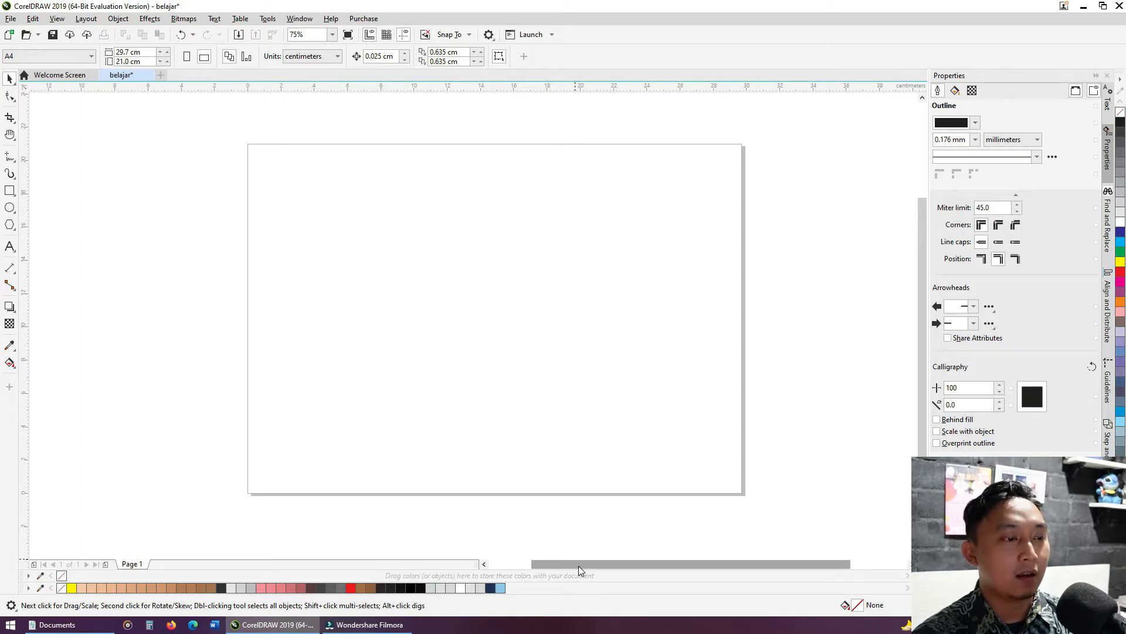
left_click_drag(579, 566, 558, 554)
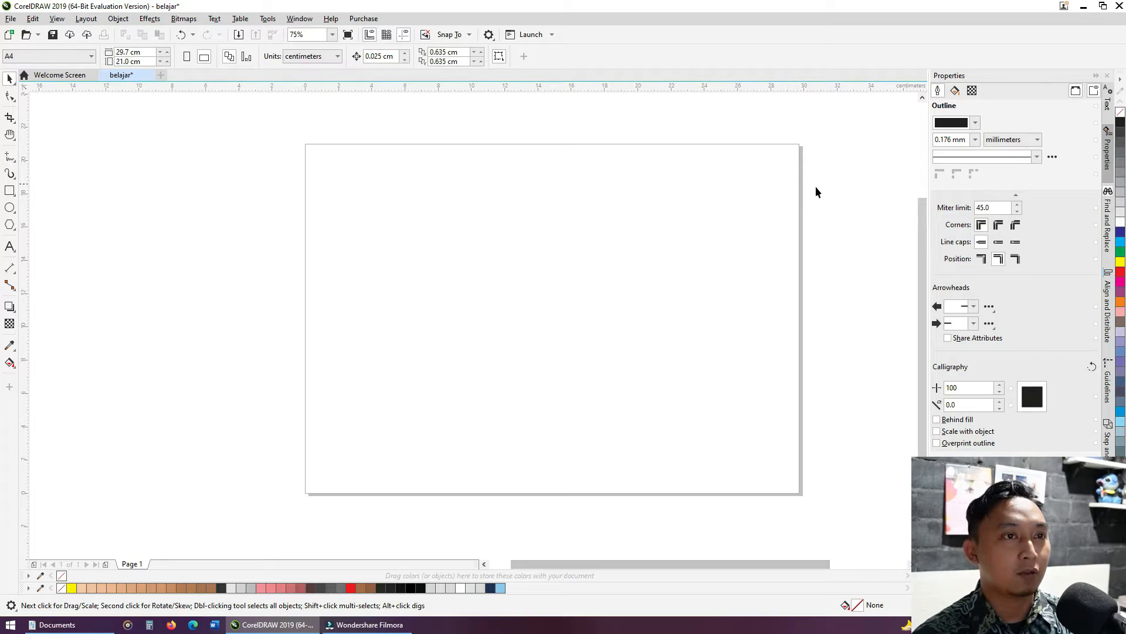
mouse_move(920, 291)
left_mouse_down()
mouse_move(916, 229)
mouse_move(920, 355)
mouse_move(937, 230)
mouse_move(930, 288)
mouse_move(911, 285)
left_mouse_up()
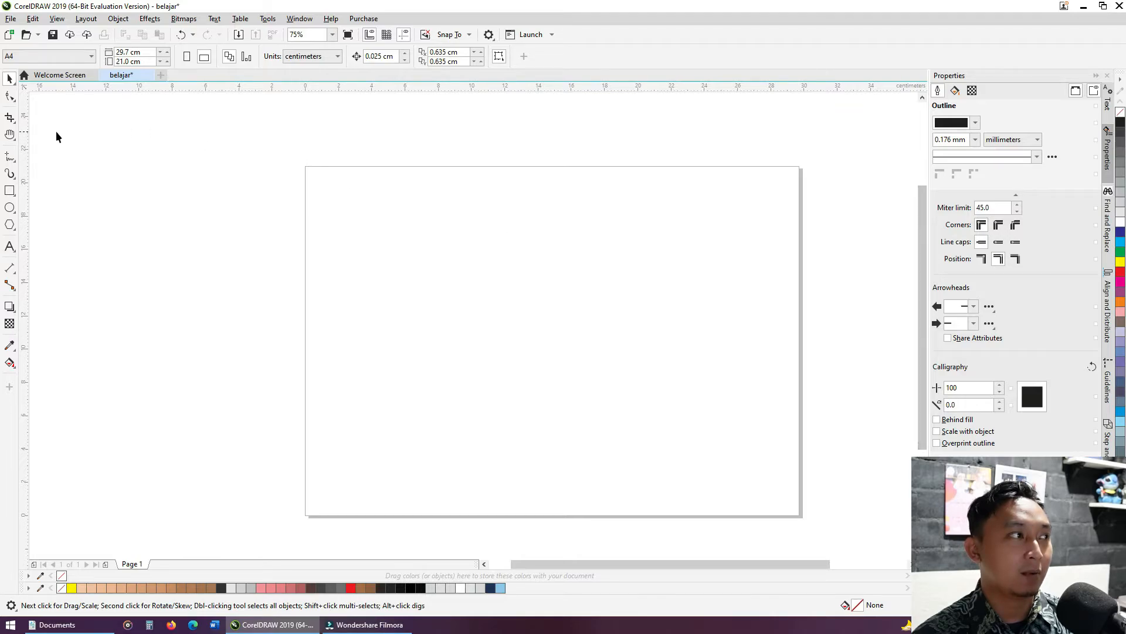
Pan the page view once more with the Pan tool and switch back to the Zoom tool.
left_click(10, 134)
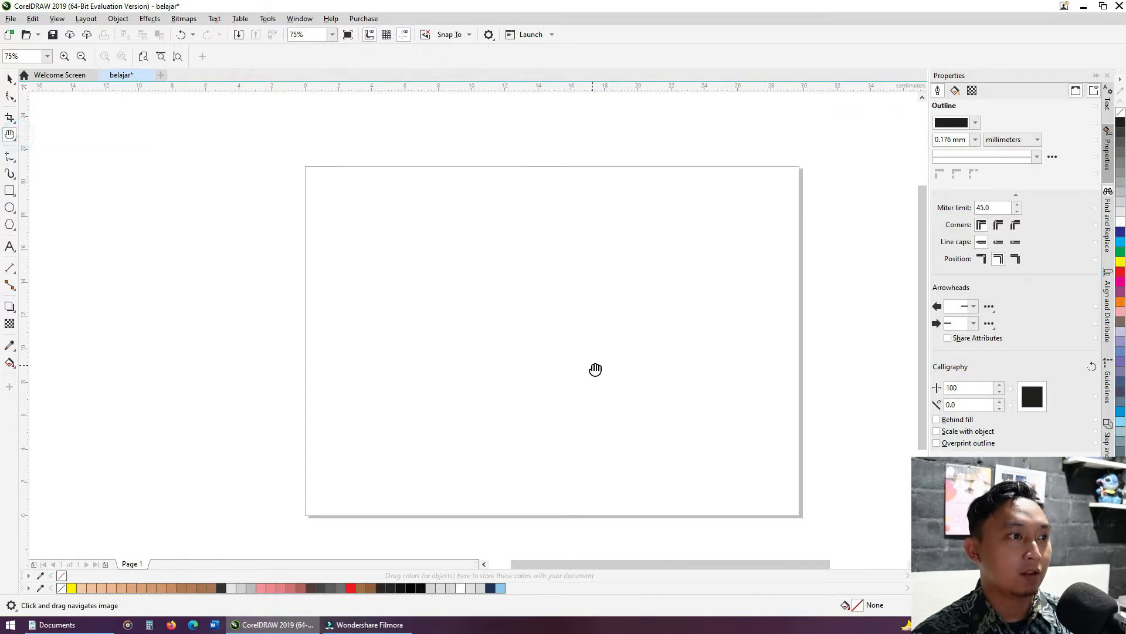
left_click_drag(583, 364, 587, 396)
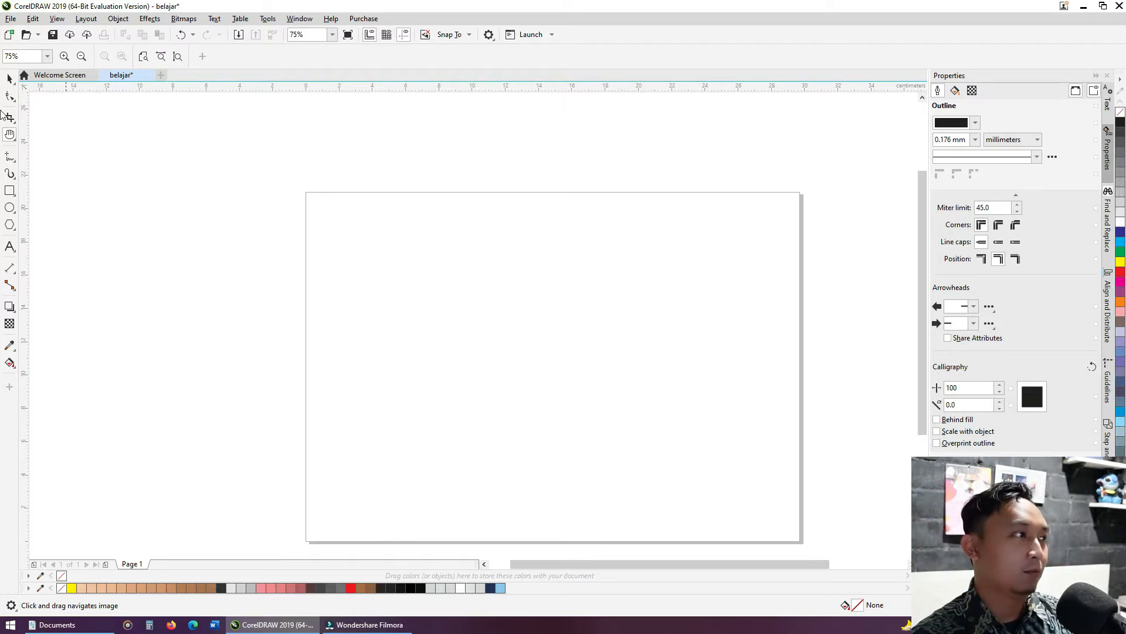
left_click(14, 139)
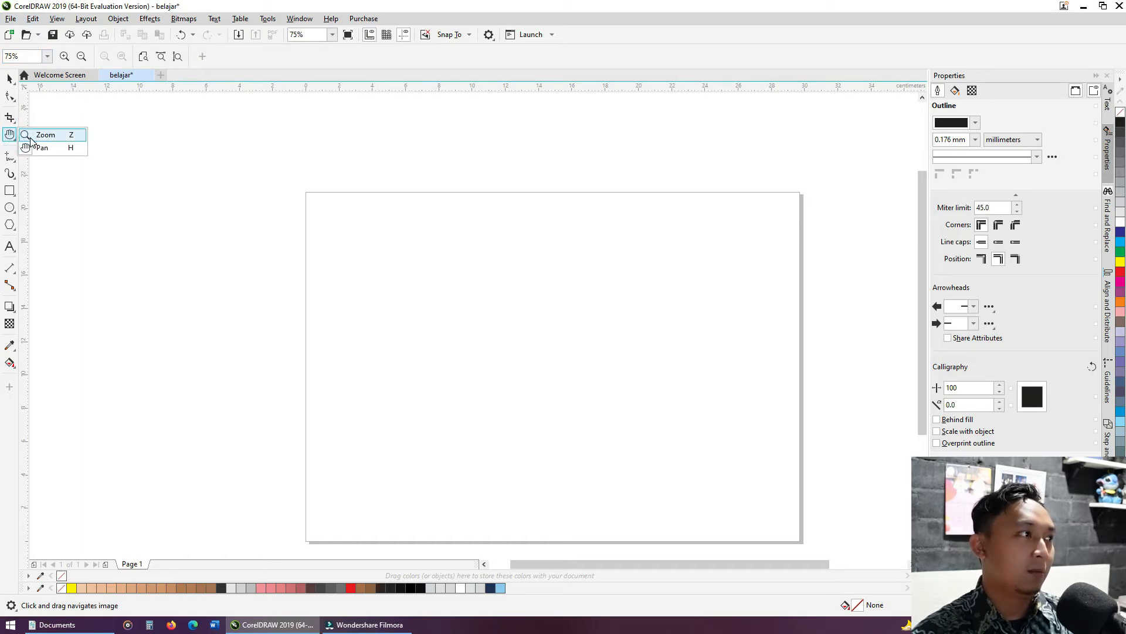
left_click(36, 135)
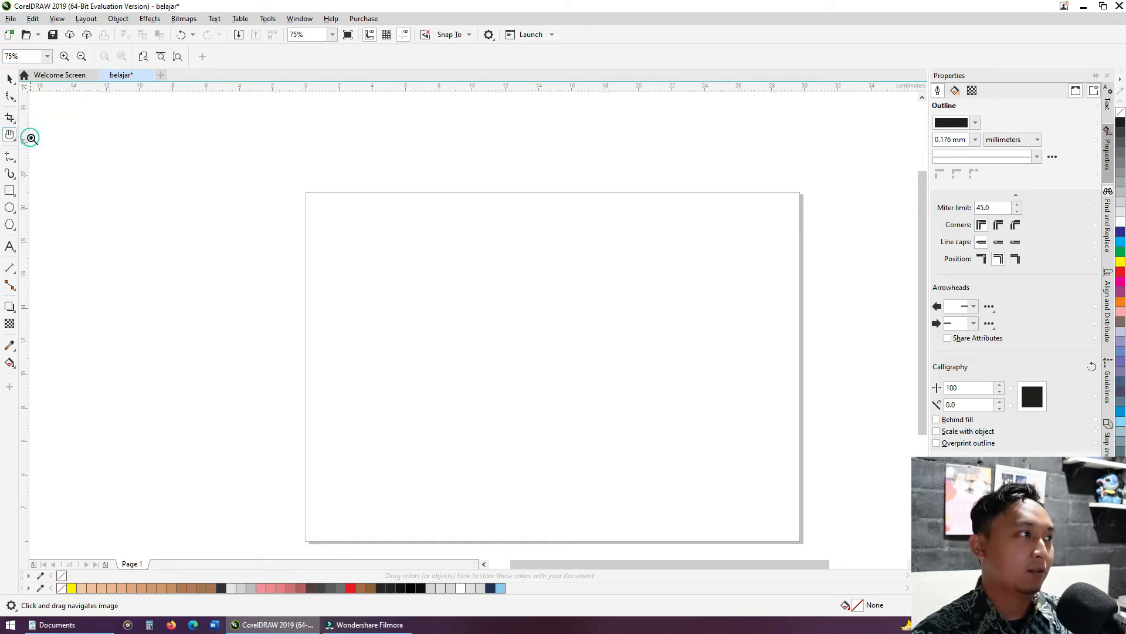
Draw a closed wavy curve about 29 by 17.8 cm across the page with the Freehand tool, and undo it.
left_click(15, 164)
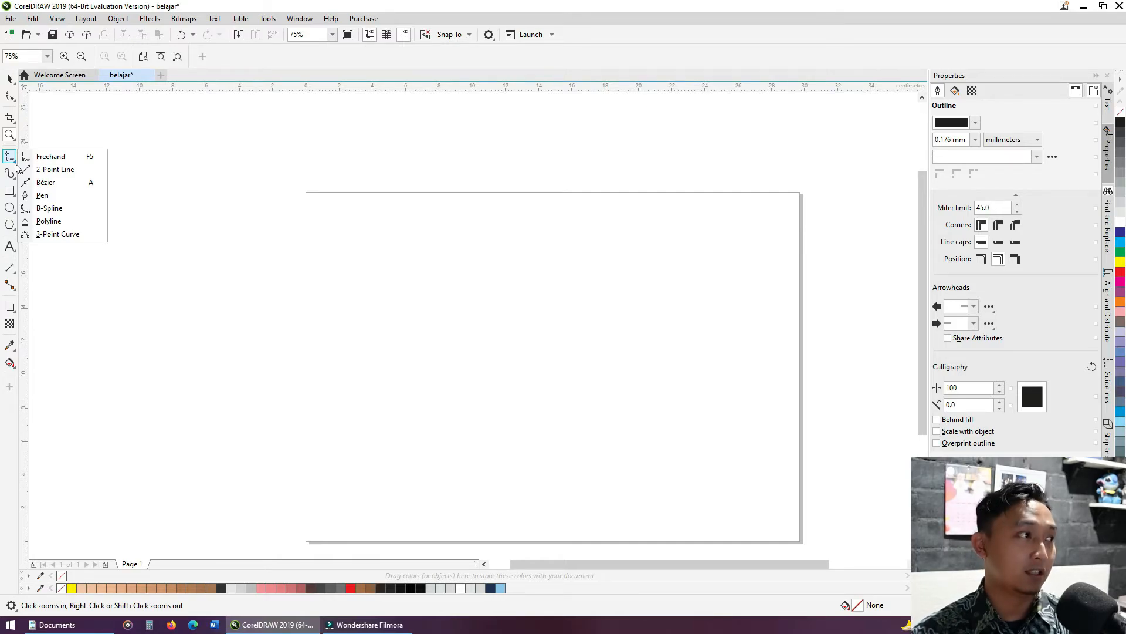
left_click(50, 156)
mouse_move(417, 303)
left_mouse_down()
mouse_move(421, 260)
mouse_move(581, 244)
mouse_move(674, 300)
mouse_move(714, 345)
mouse_move(578, 471)
mouse_move(334, 453)
mouse_move(340, 289)
mouse_move(418, 303)
left_mouse_up()
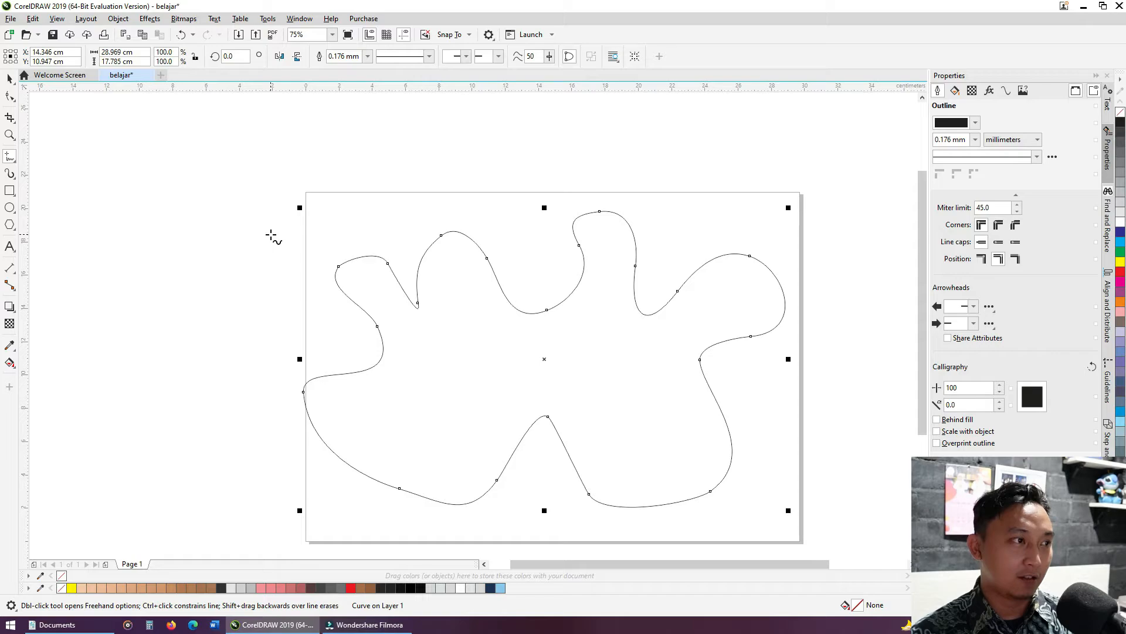
key("ctrl+z")
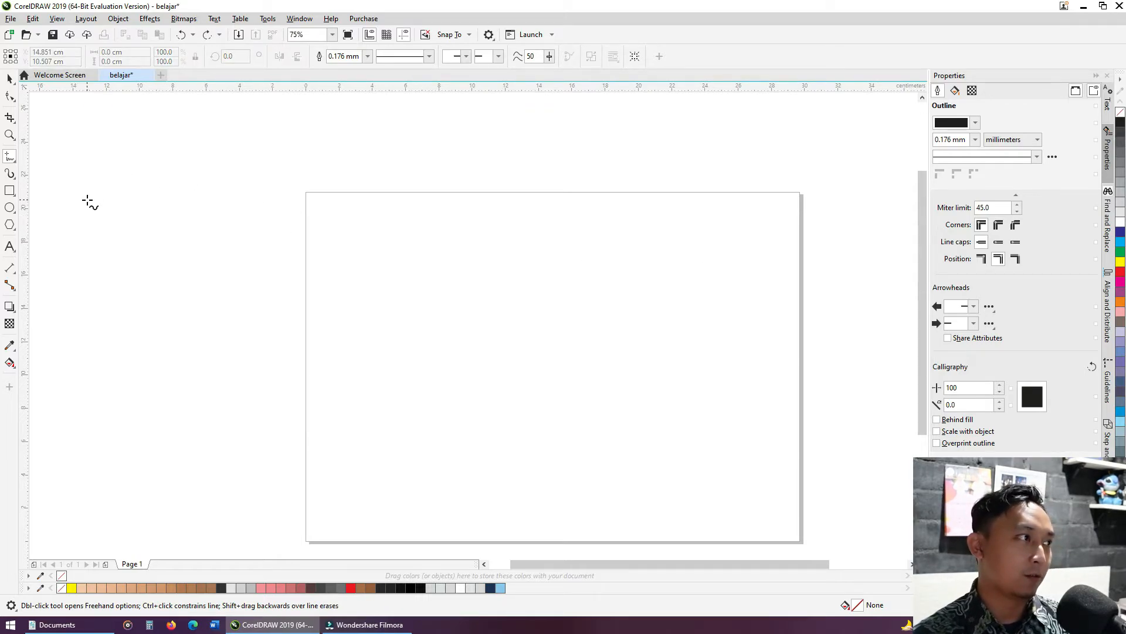
Draw a closed six-sided shape with straight segments in the page's upper-left area using the Bézier tool.
left_click(15, 163)
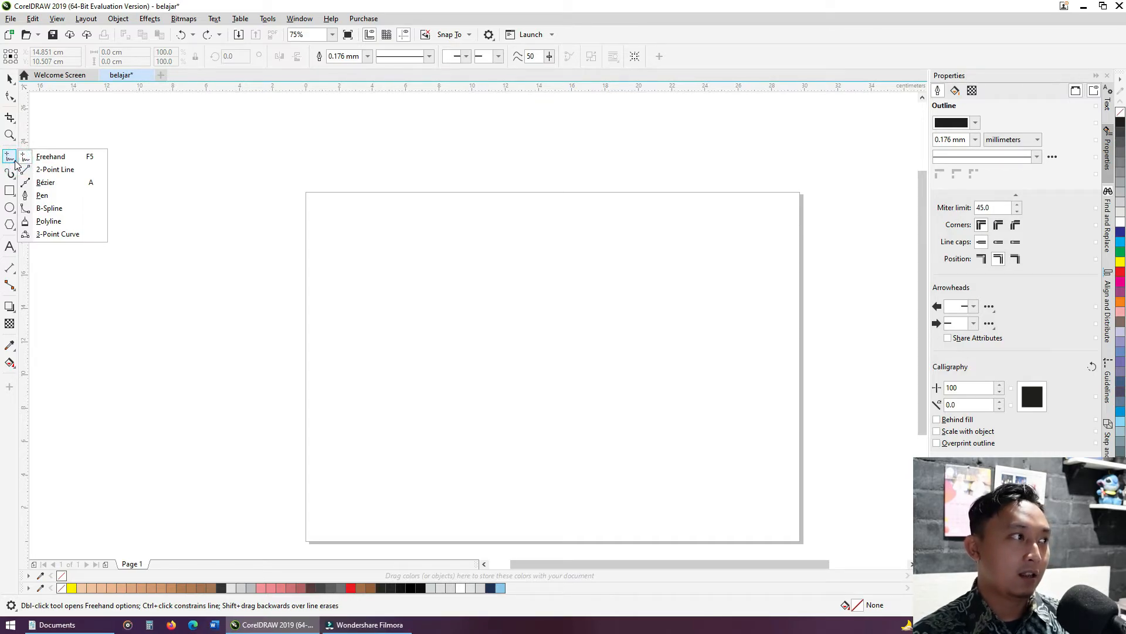
left_click(59, 187)
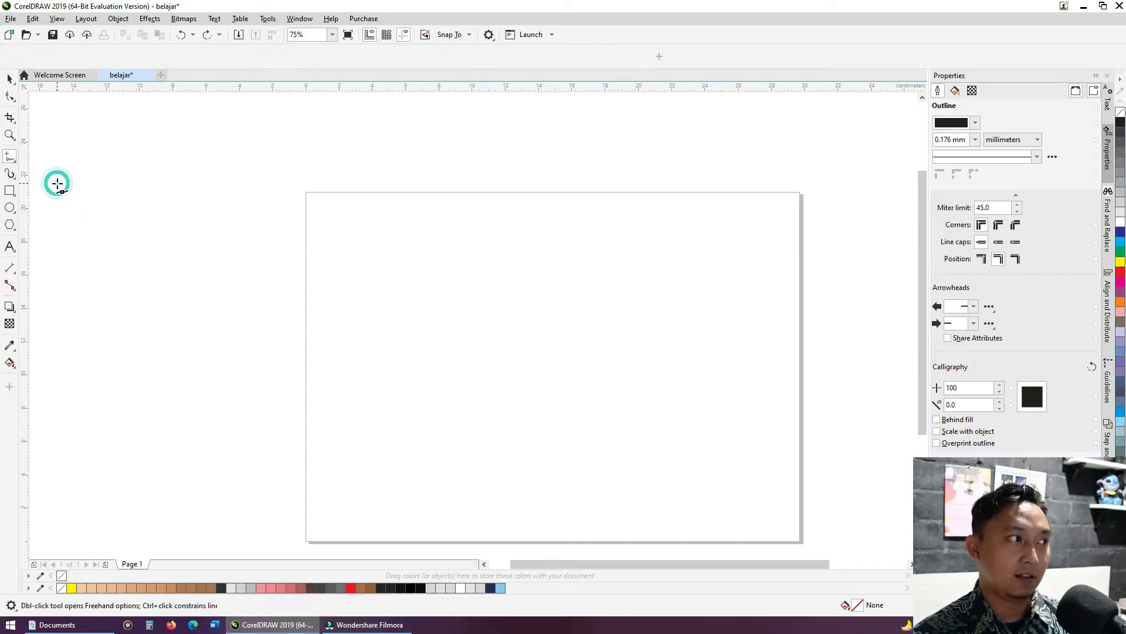
left_click(394, 236)
left_click(529, 240)
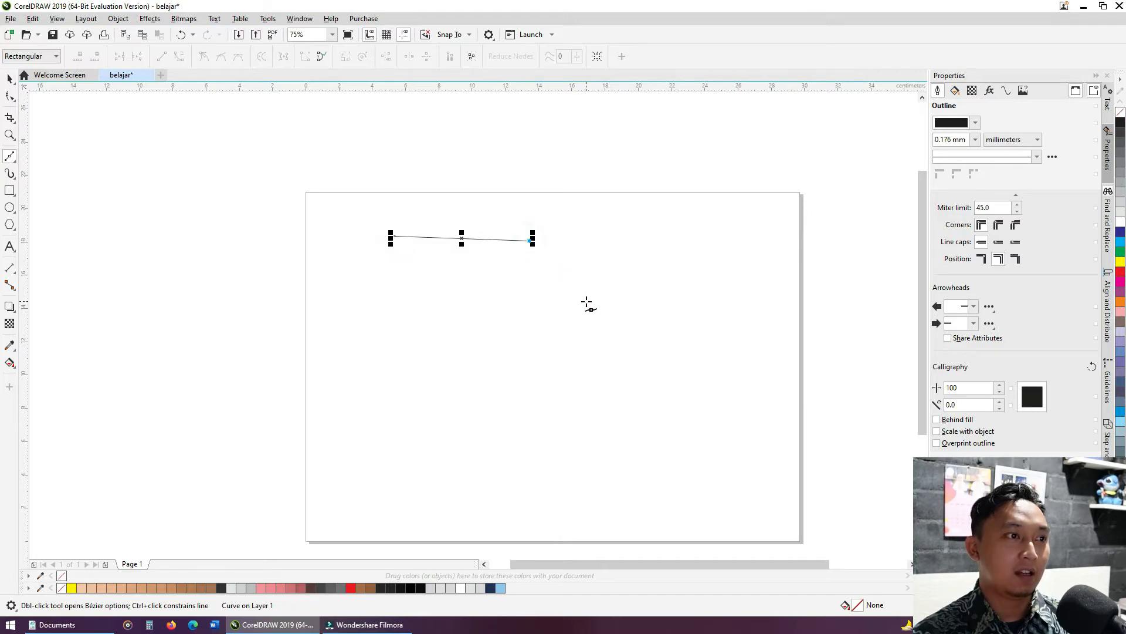
left_click(586, 301)
left_click(562, 378)
left_click(399, 388)
left_click(356, 301)
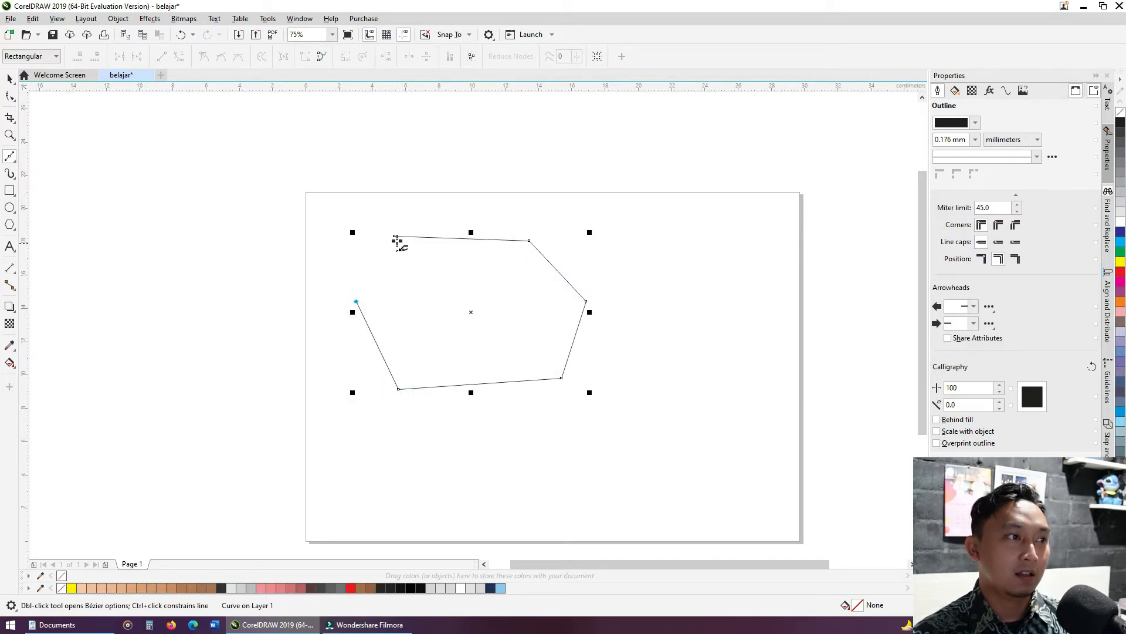
left_click(394, 236)
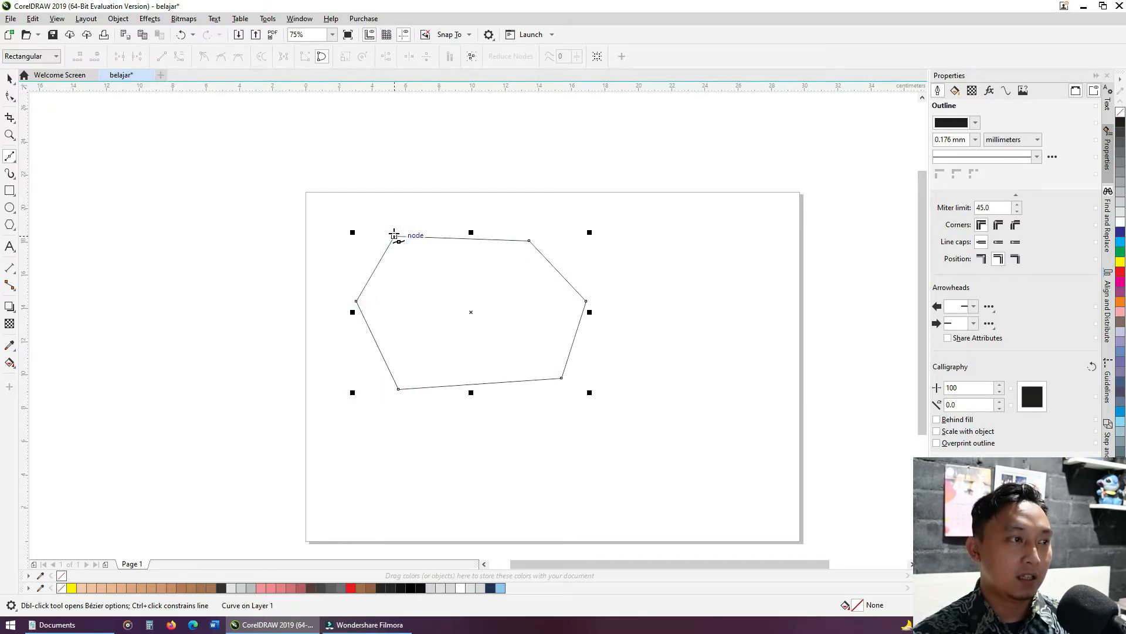
Reshape the six-sided shape with the Shape tool by moving its upper-left edge, top edge and top-left corner outward.
left_click(8, 98)
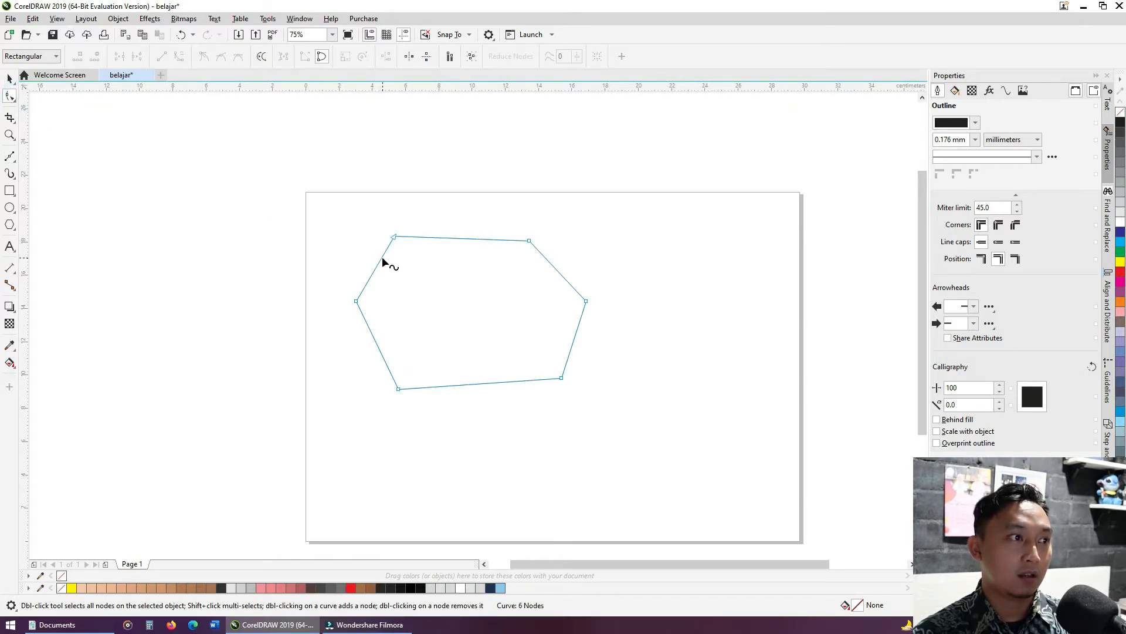
mouse_move(380, 258)
left_mouse_down()
mouse_move(346, 244)
mouse_move(395, 231)
mouse_move(388, 245)
left_mouse_up()
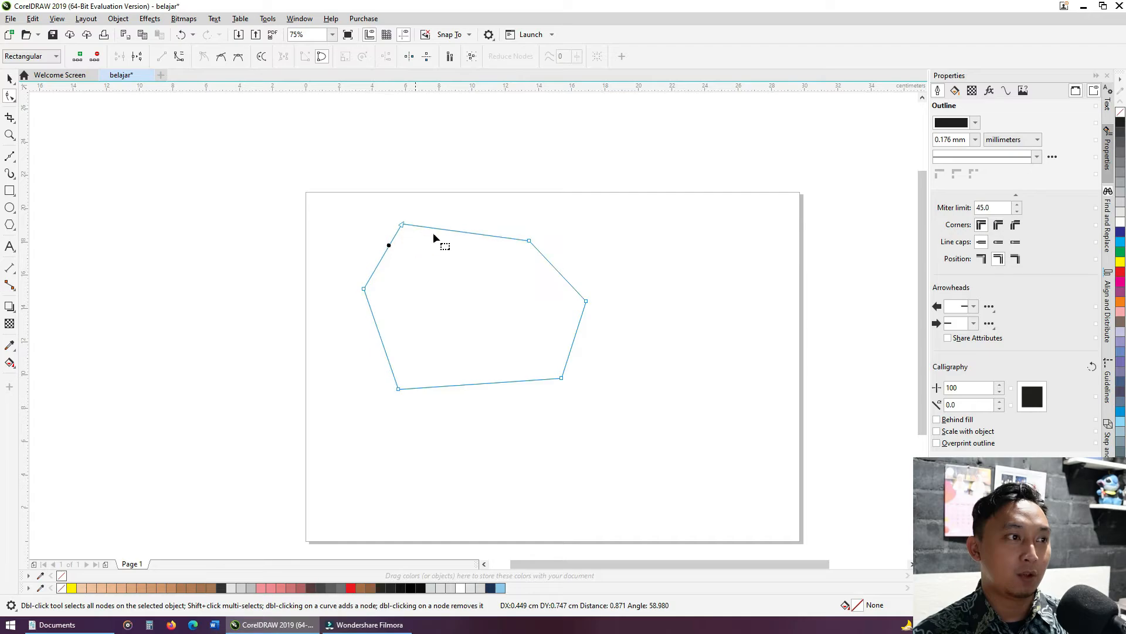
left_click_drag(458, 231, 370, 214)
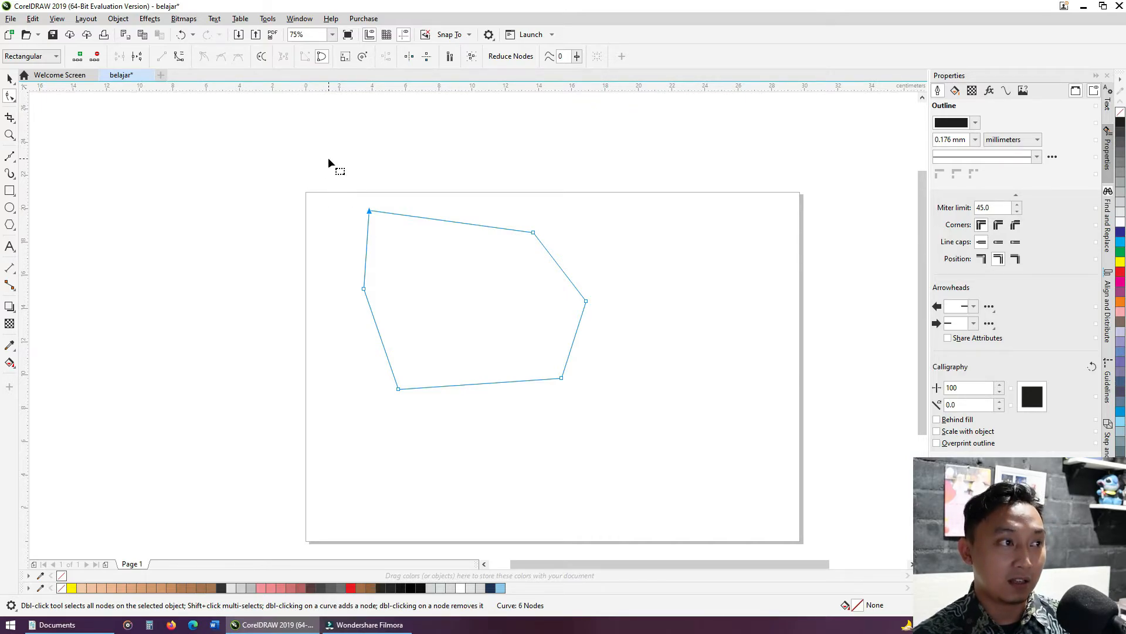
Marquee-select the shape's two left nodes with the Shape tool, trying them first one at a time and then together.
left_click_drag(328, 161, 297, 231)
scroll(362, 263, "up", 2)
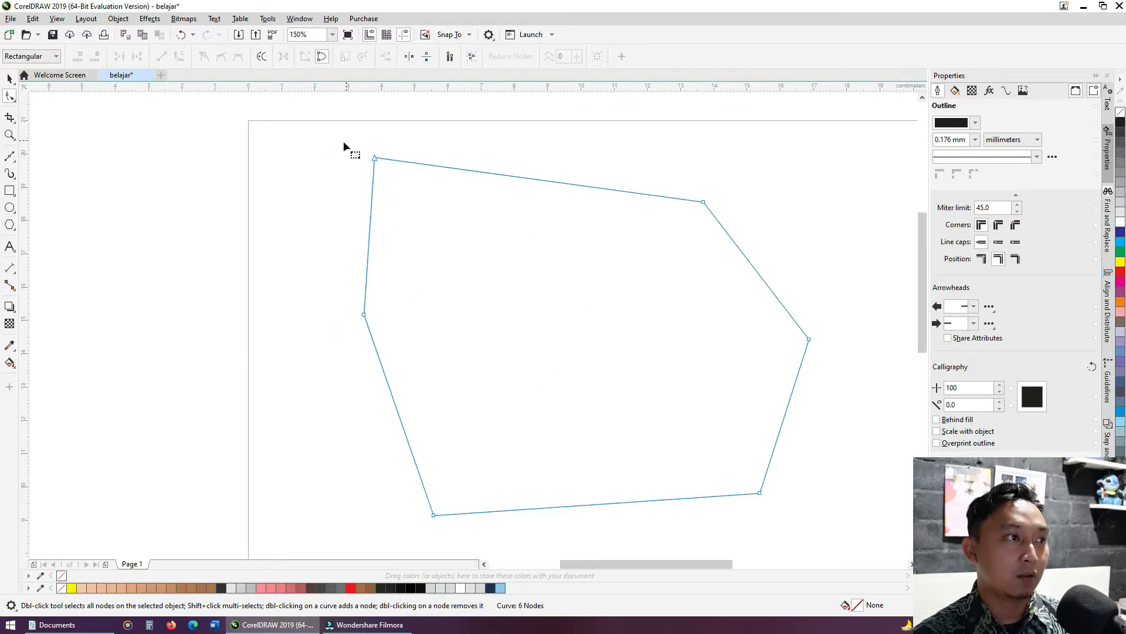
left_click_drag(379, 167, 405, 194)
left_click_drag(332, 284, 410, 344)
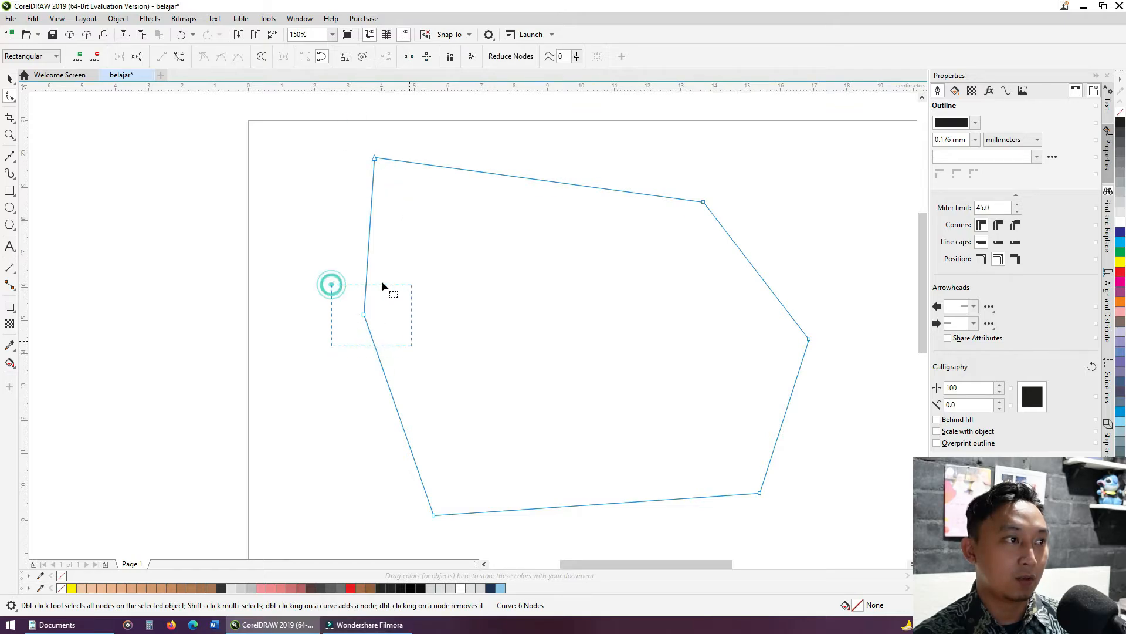
left_click_drag(332, 121, 421, 207)
left_click_drag(296, 270, 420, 387)
left_click_drag(292, 119, 443, 345)
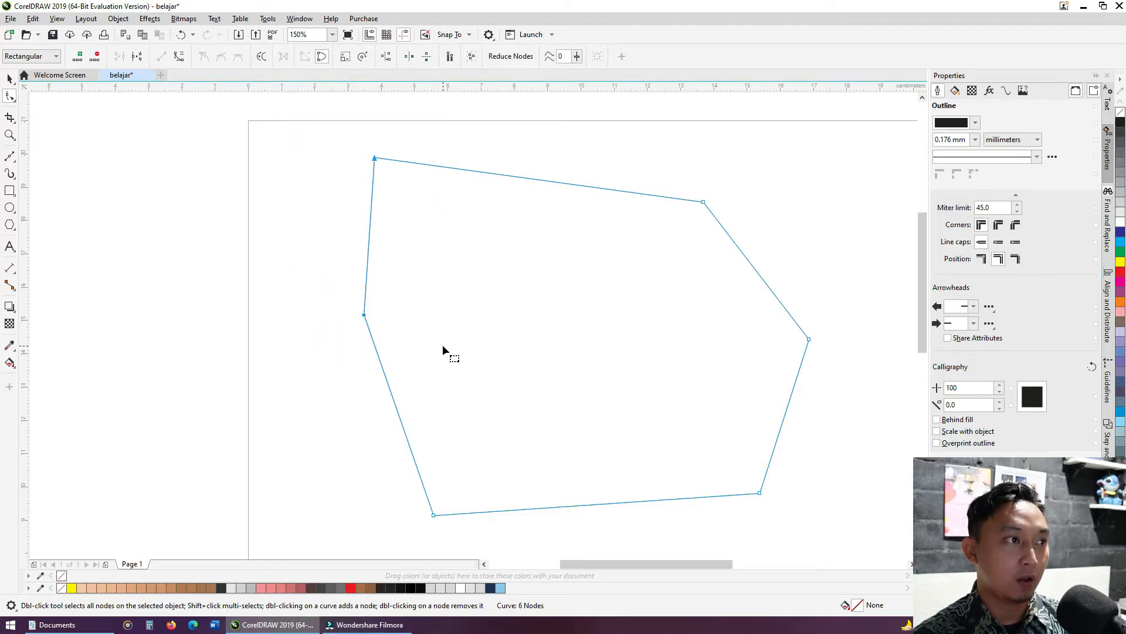
Switch to the Pick tool, try a partial marquee and direct selection on the whole six-sided shape, and clear the selection.
left_click(11, 79)
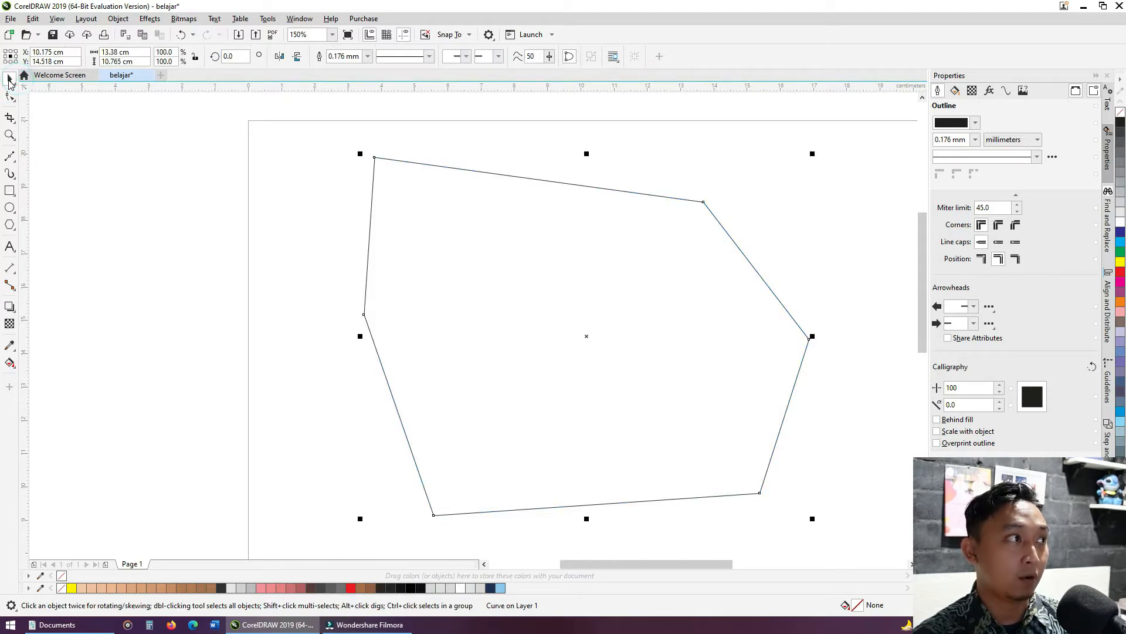
left_click_drag(531, 419, 531, 419)
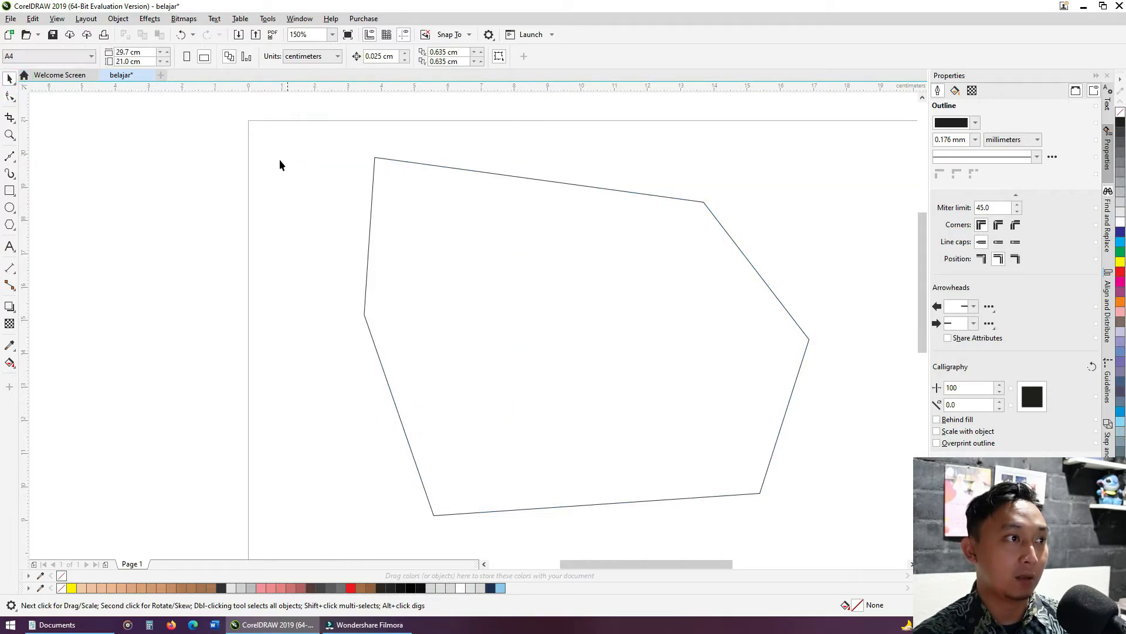
left_click_drag(477, 389, 478, 389)
left_click_drag(292, 124, 505, 413)
left_click(589, 340)
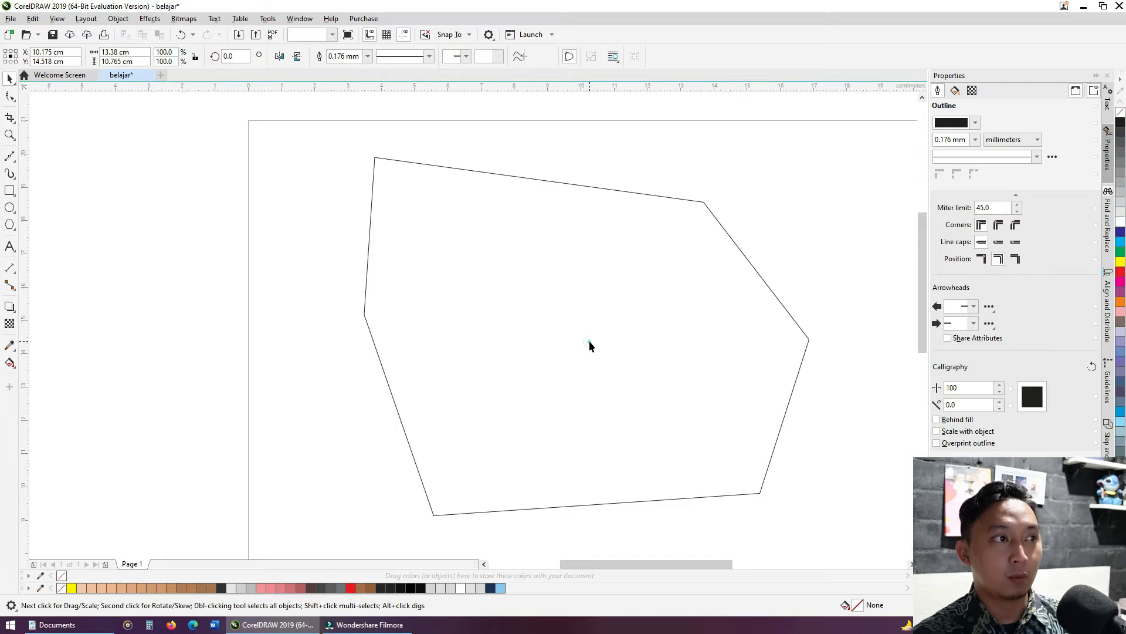
left_click(292, 230)
left_click(478, 256)
left_click(333, 229)
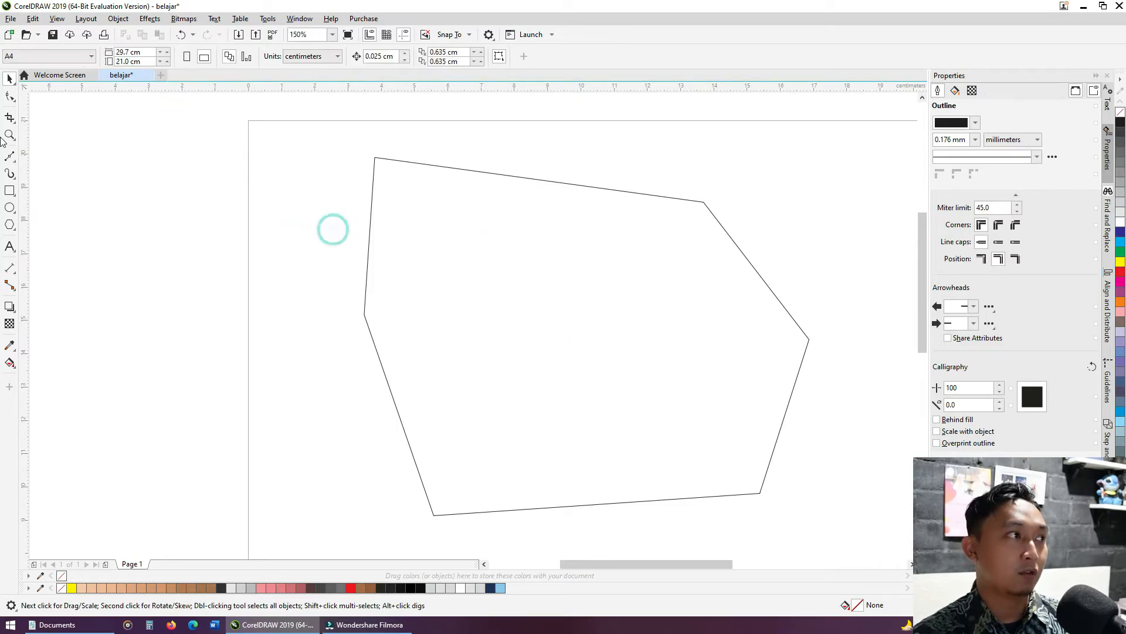
Activate the Shape tool, select the six-sided shape and draw a marquee around its two left nodes.
left_click(10, 101)
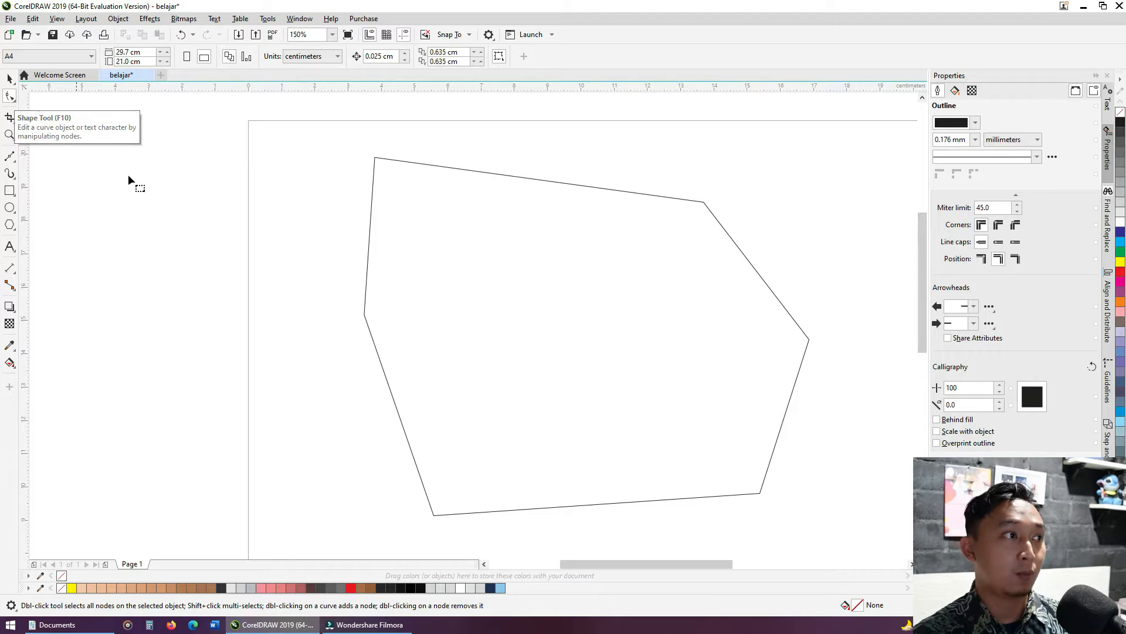
left_click(436, 211)
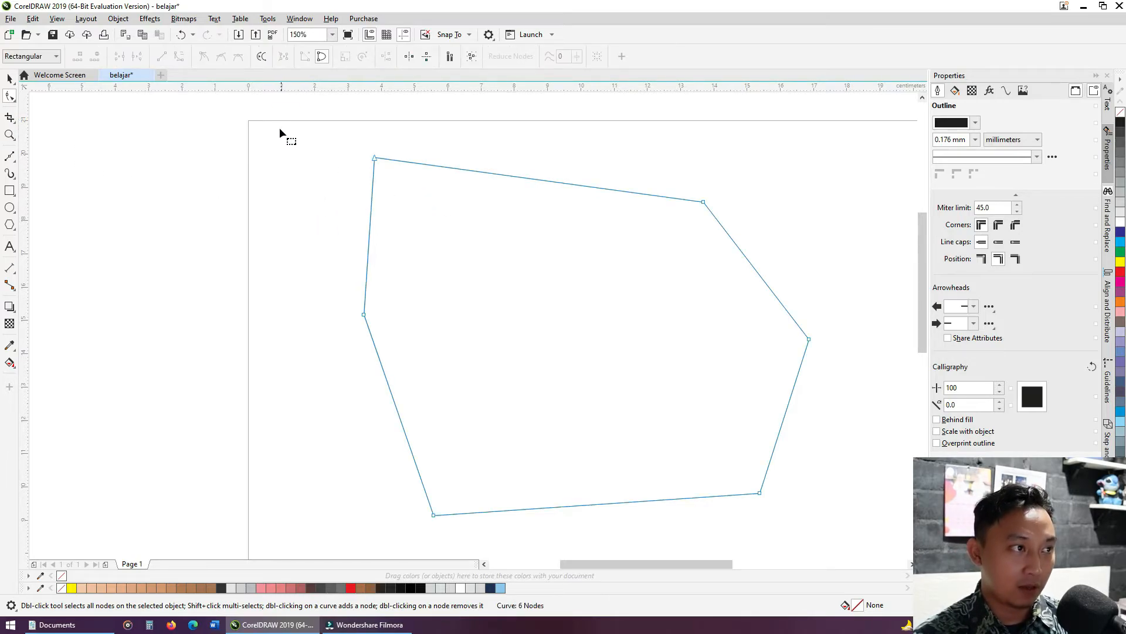
left_click_drag(275, 121, 445, 347)
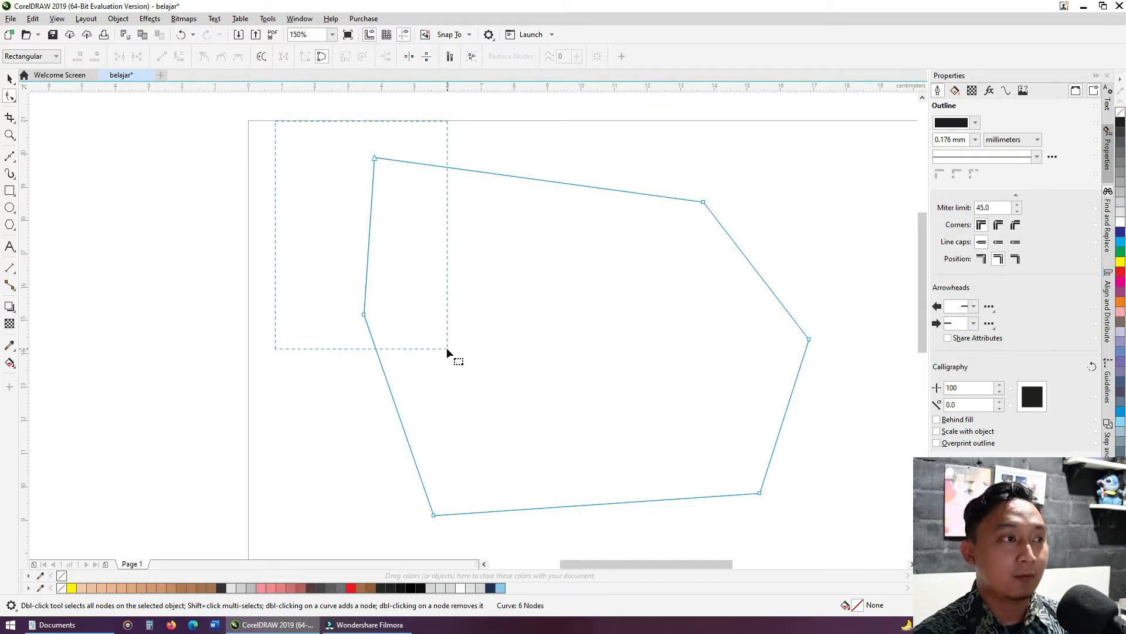
Select the shape's two left nodes, convert the upper-left edge to a curve and bend it outward.
left_click_drag(447, 348, 447, 348)
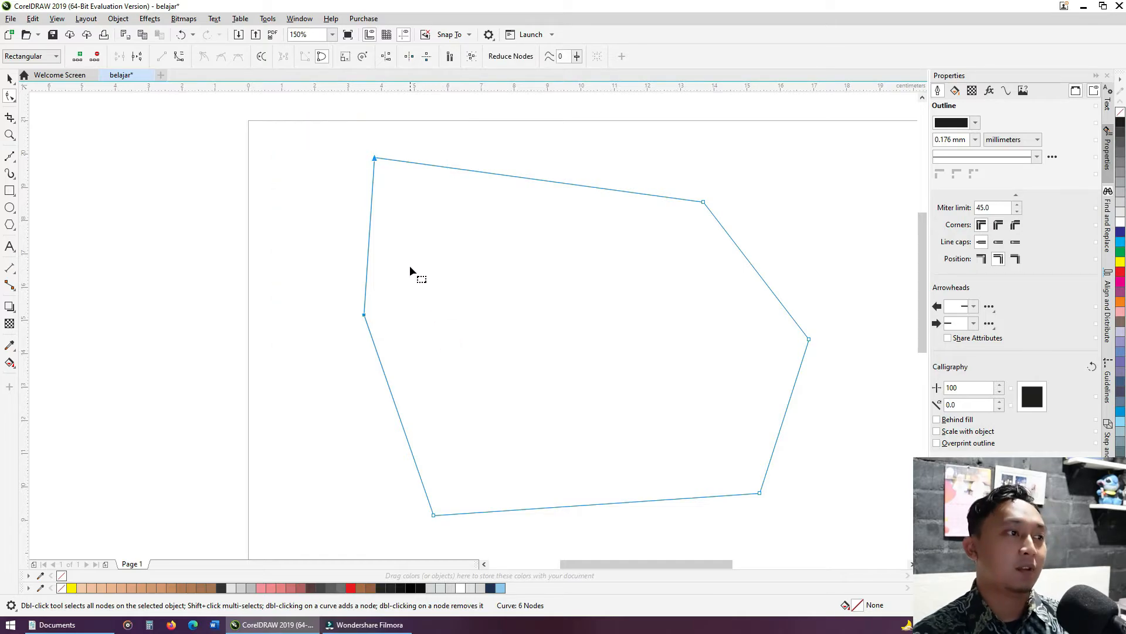
left_click_drag(311, 175, 471, 379)
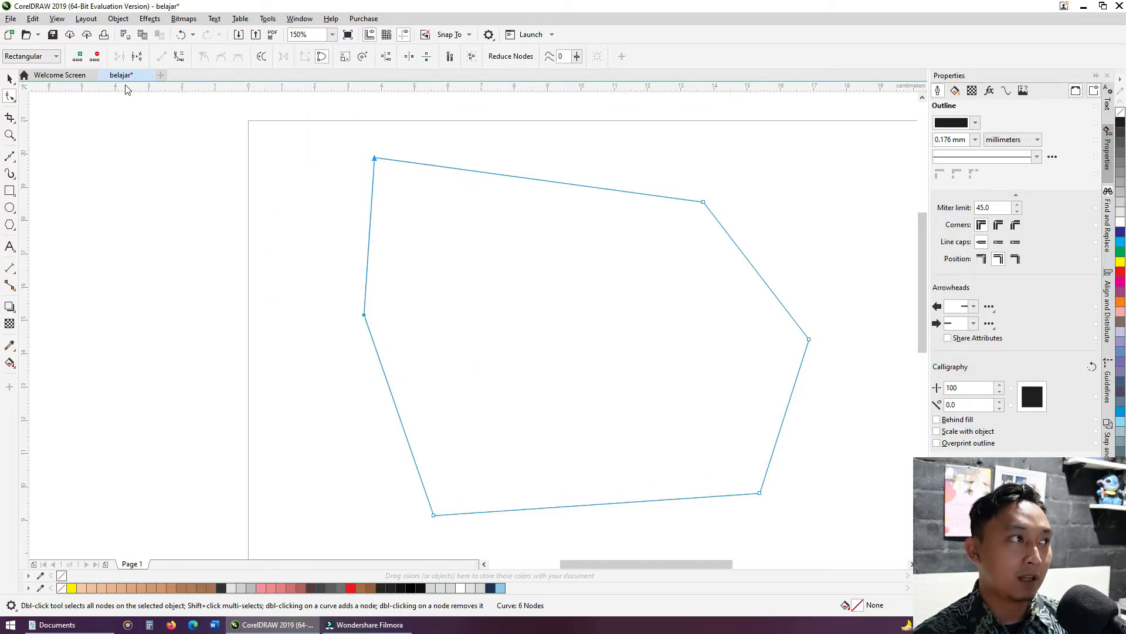
left_click(179, 57)
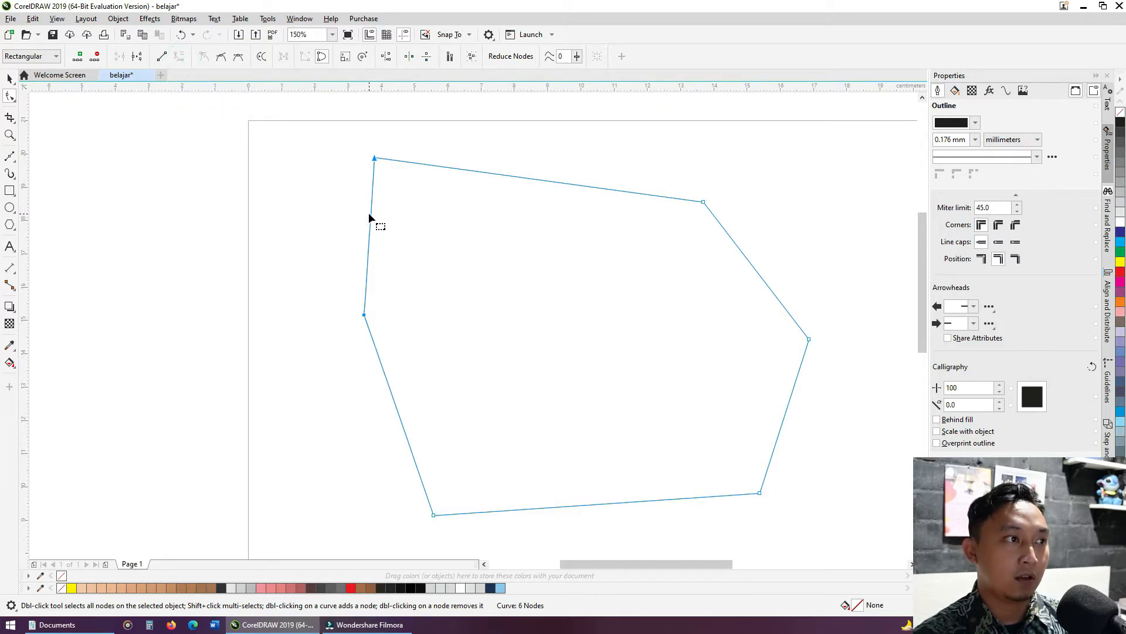
left_click_drag(370, 213, 358, 213)
mouse_move(343, 142)
left_mouse_down()
mouse_move(388, 183)
mouse_move(327, 149)
mouse_move(332, 159)
left_mouse_up()
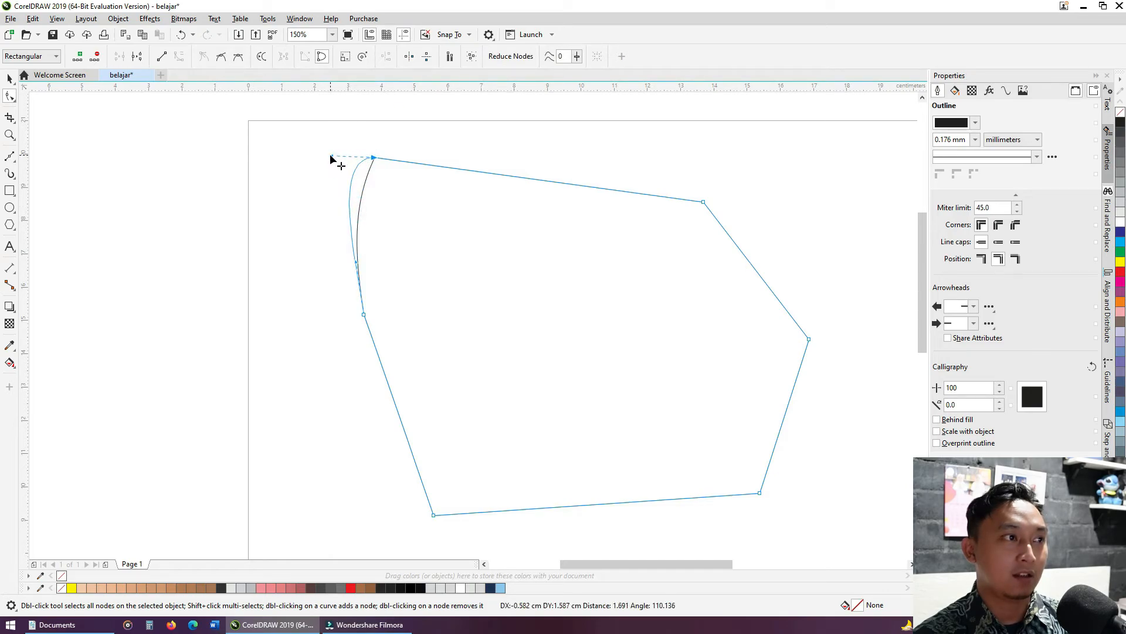
Convert the top edge to a curve, arch it upward, and smooth the upper-left corner by adjusting its node handle.
left_click(564, 183)
left_click_drag(565, 185, 570, 181)
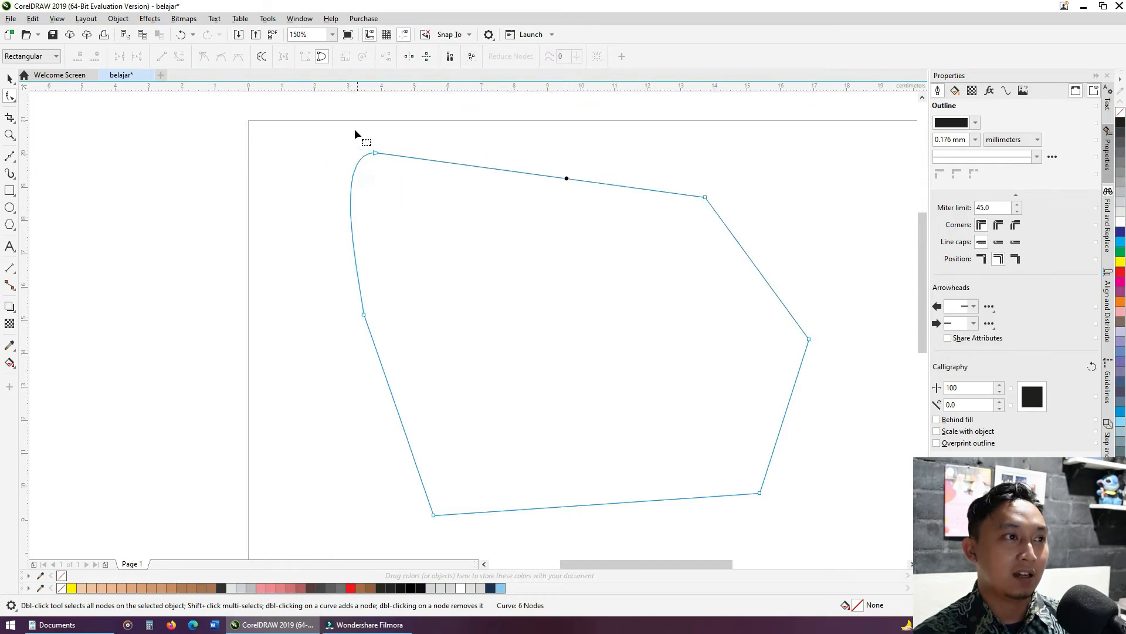
left_click_drag(354, 130, 766, 238)
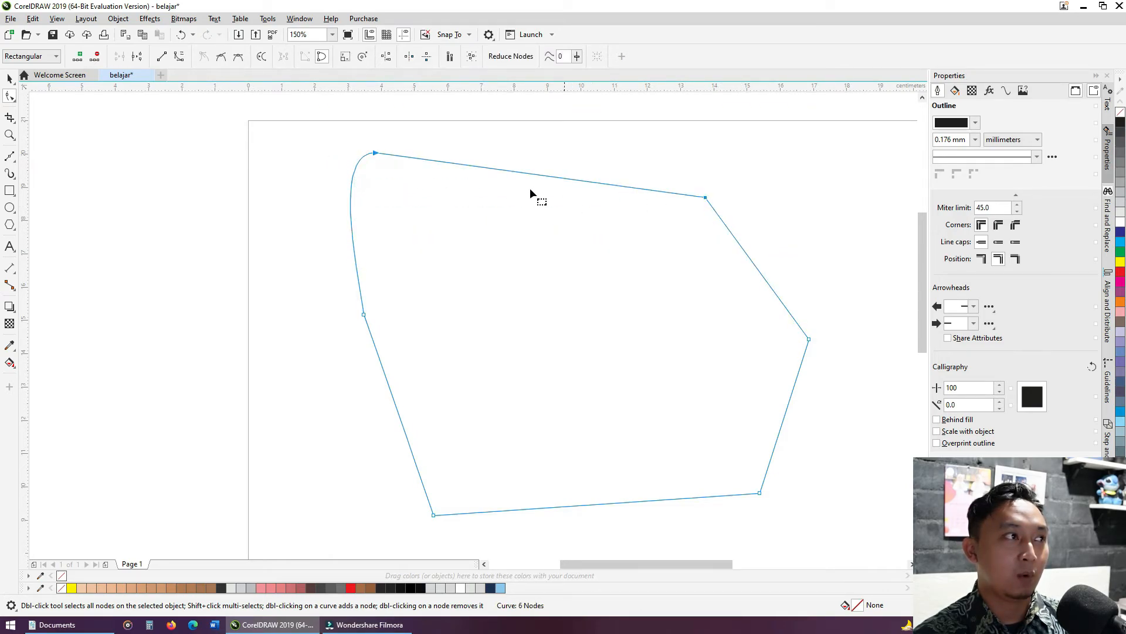
left_click(182, 57)
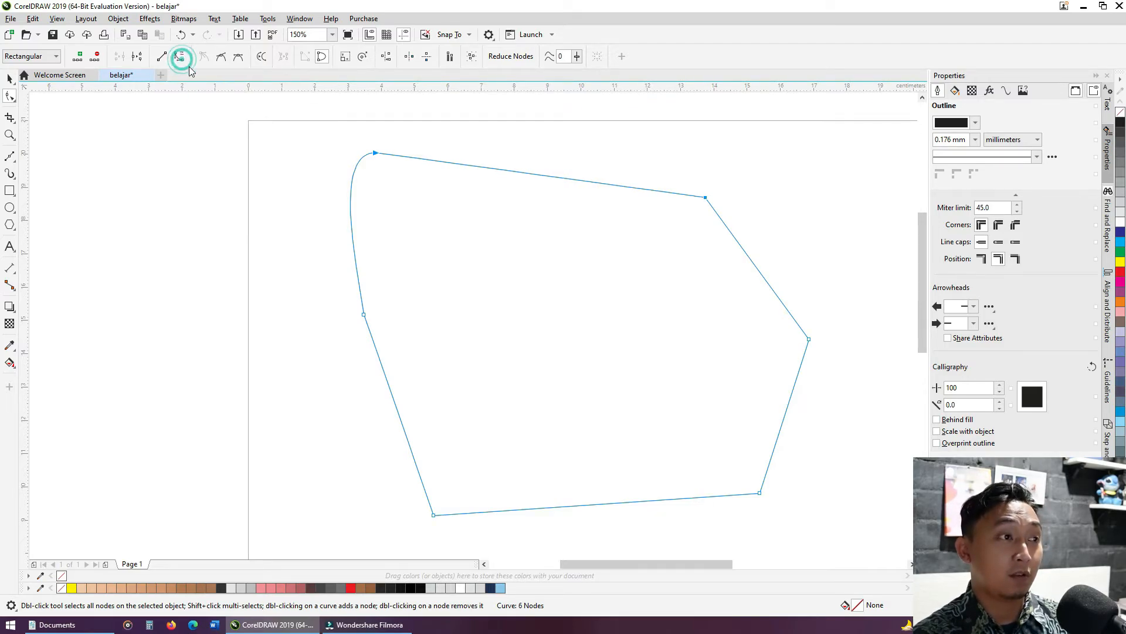
left_click_drag(569, 177, 580, 137)
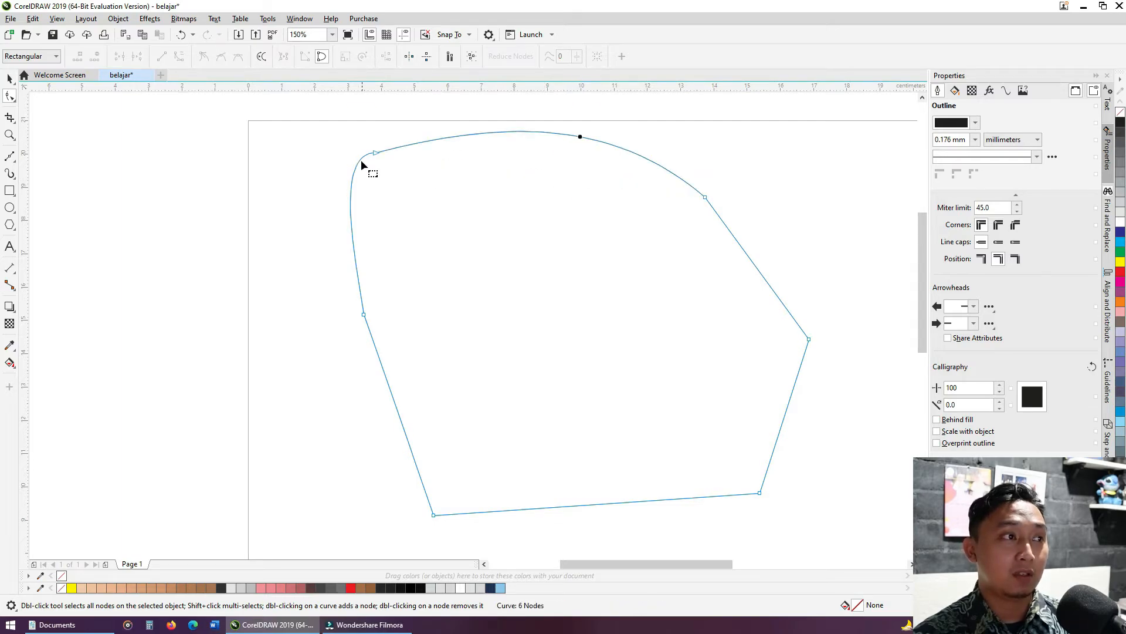
left_click_drag(352, 123, 391, 177)
left_click_drag(329, 151, 324, 182)
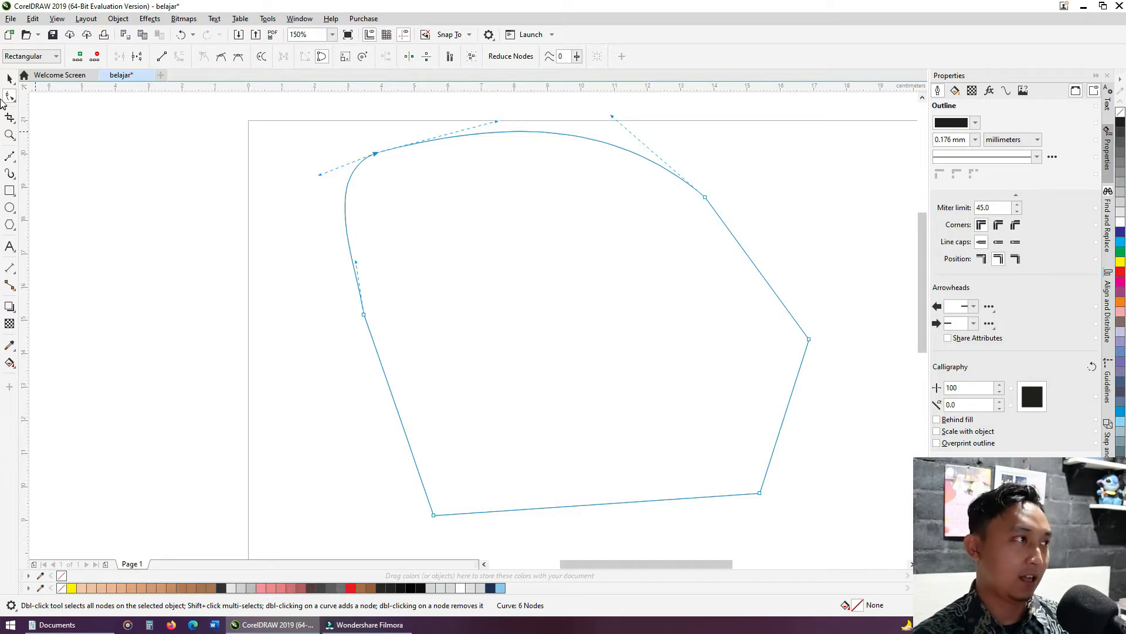
Select the curved shape with the Pick tool and delete it.
left_click(10, 77)
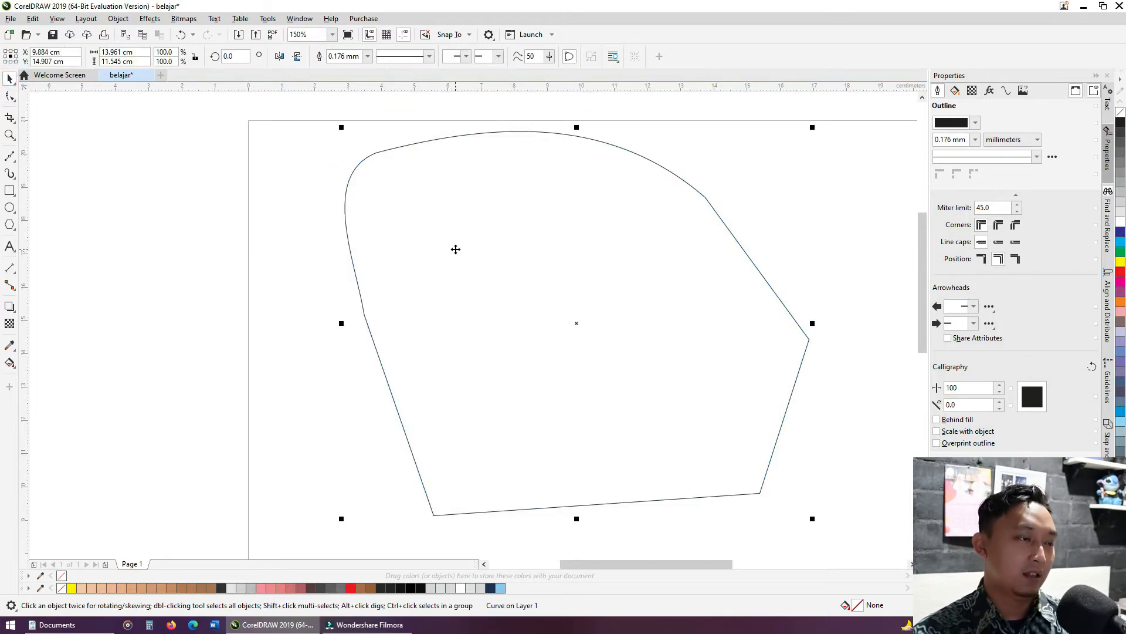
left_click(179, 263)
left_click(424, 246)
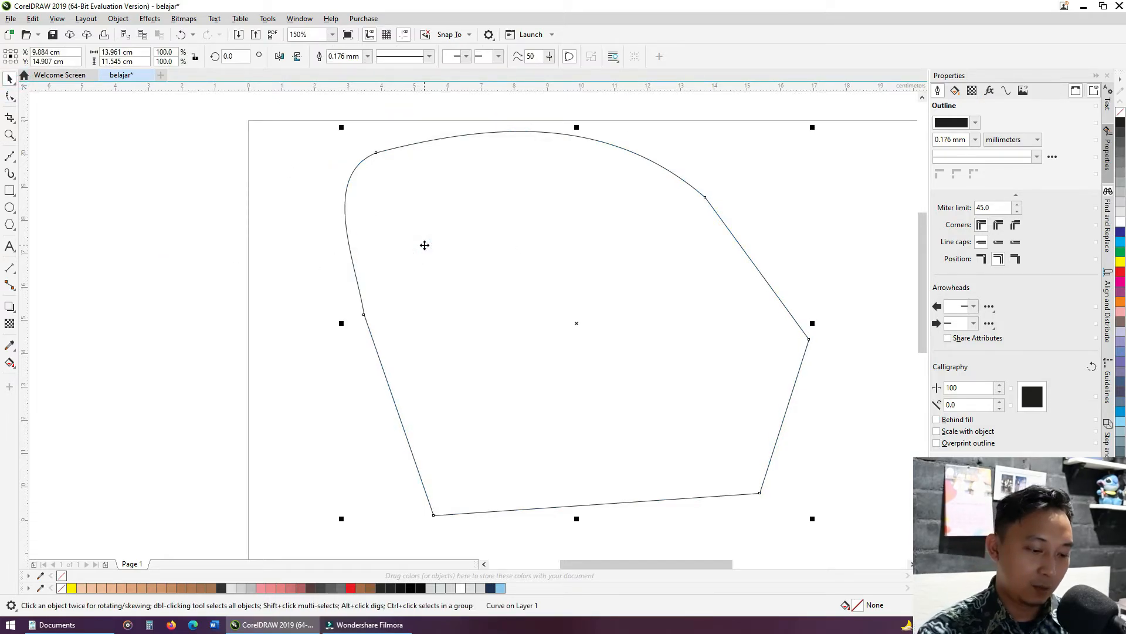
key("Delete")
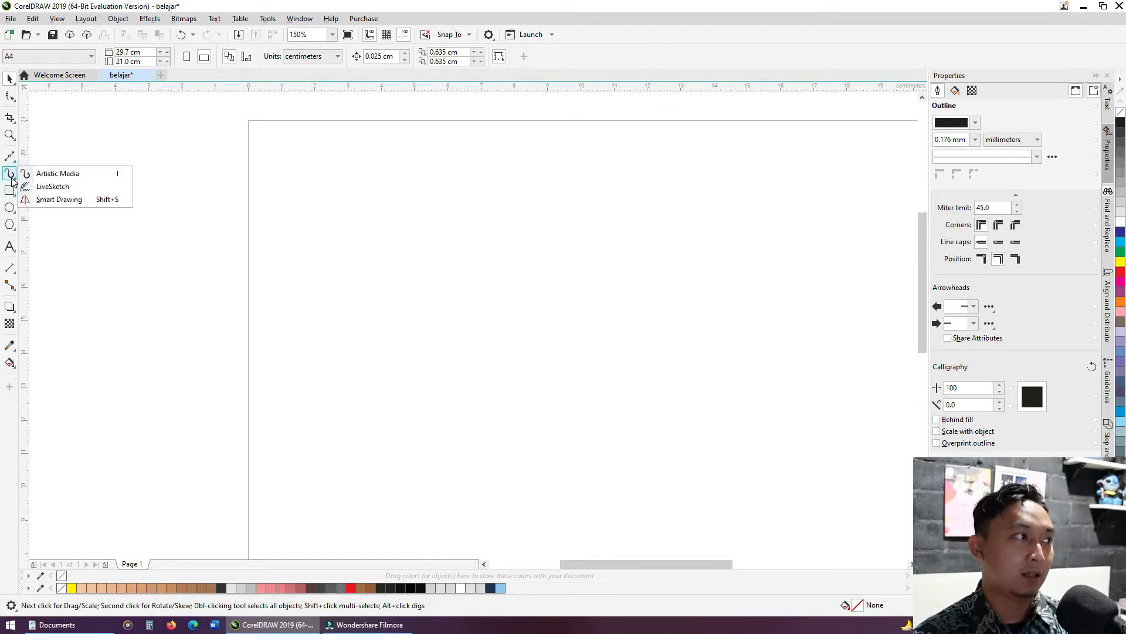
Choose the eighth preset stroke of the Artistic Media tool and draw a large wavy stroke across the page.
left_click(47, 173)
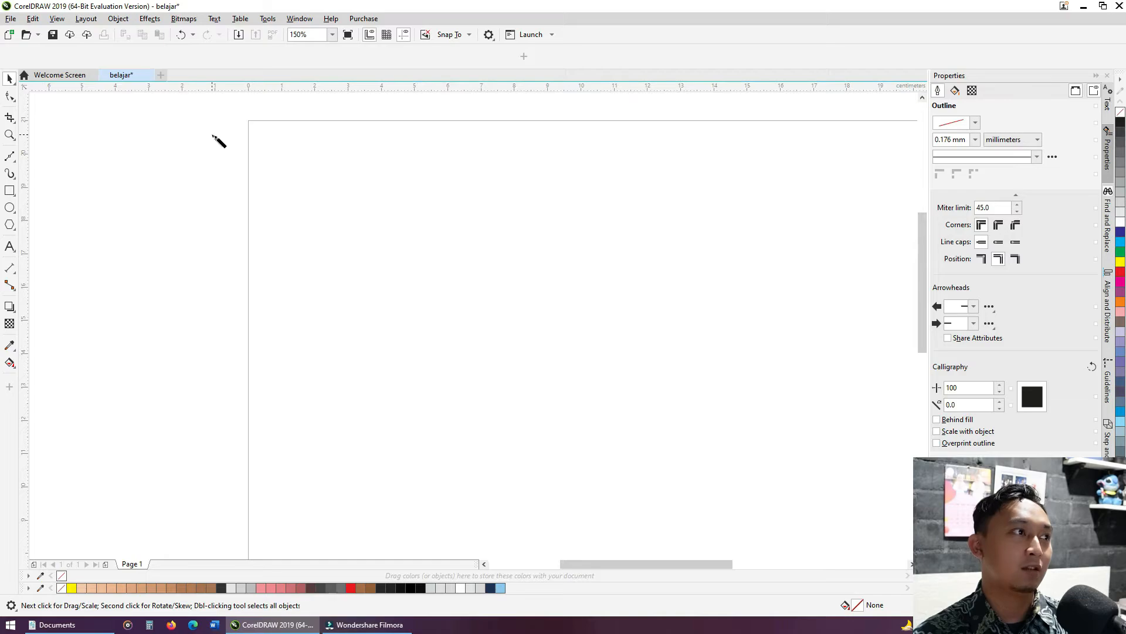
left_click(158, 56)
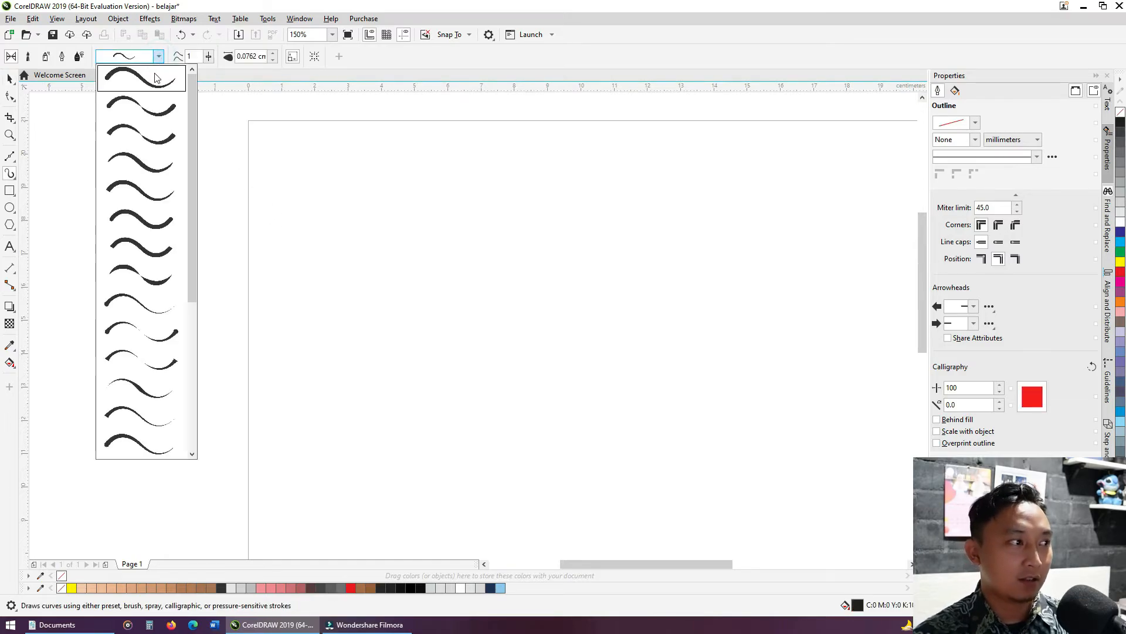
left_click(134, 274)
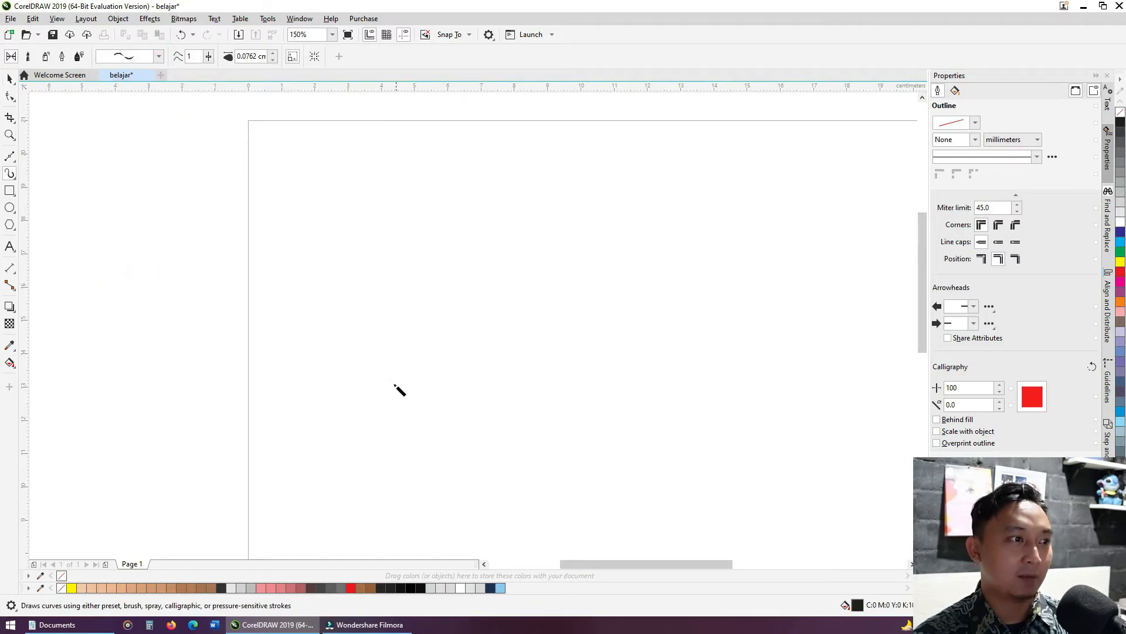
mouse_move(387, 384)
left_mouse_down()
mouse_move(543, 267)
mouse_move(626, 384)
mouse_move(756, 236)
mouse_move(824, 384)
mouse_move(667, 485)
left_mouse_up()
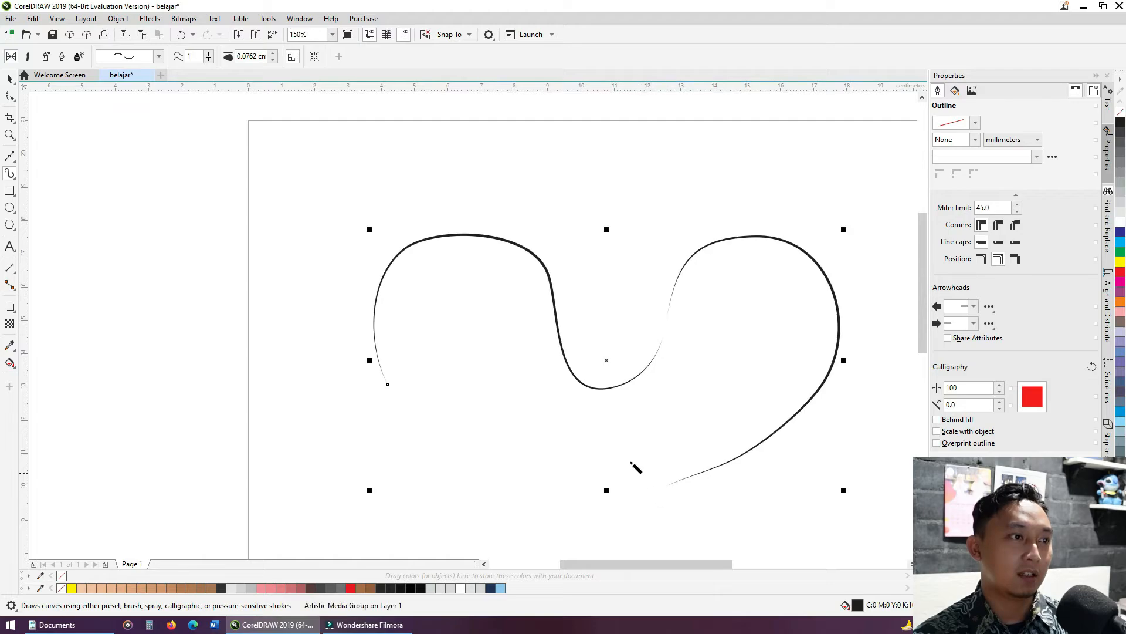
Switch the wavy stroke to the first Artistic Media preset and draw a smaller wavy stroke across the page's left edge.
left_click(158, 55)
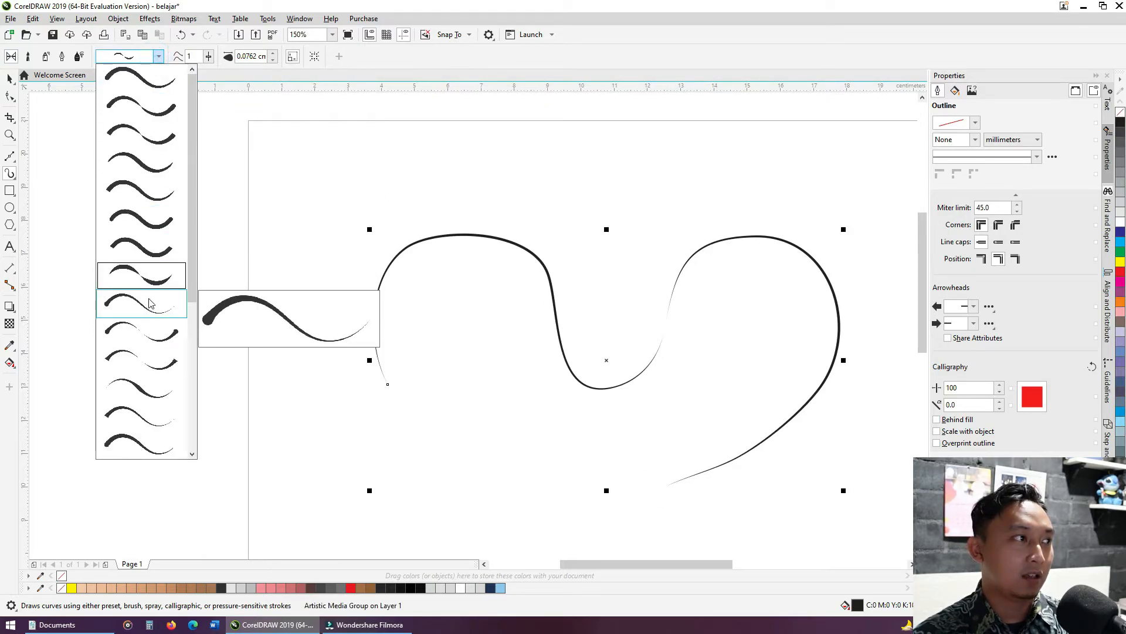
left_click(140, 82)
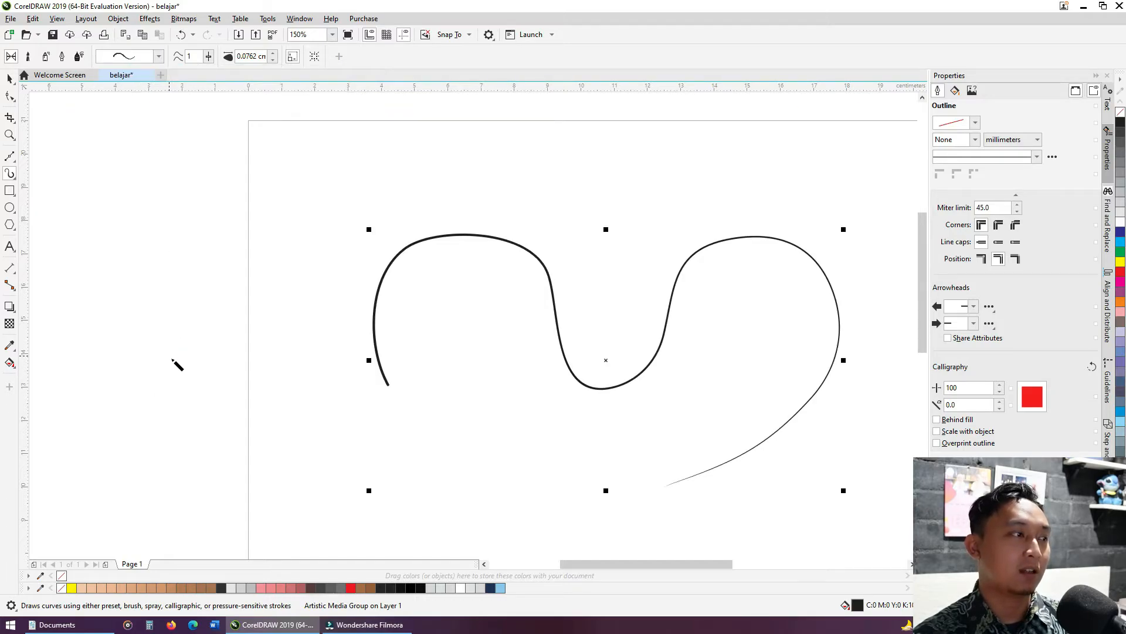
mouse_move(171, 361)
left_mouse_down()
mouse_move(147, 327)
mouse_move(135, 231)
mouse_move(198, 272)
mouse_move(300, 180)
mouse_move(327, 240)
left_mouse_up()
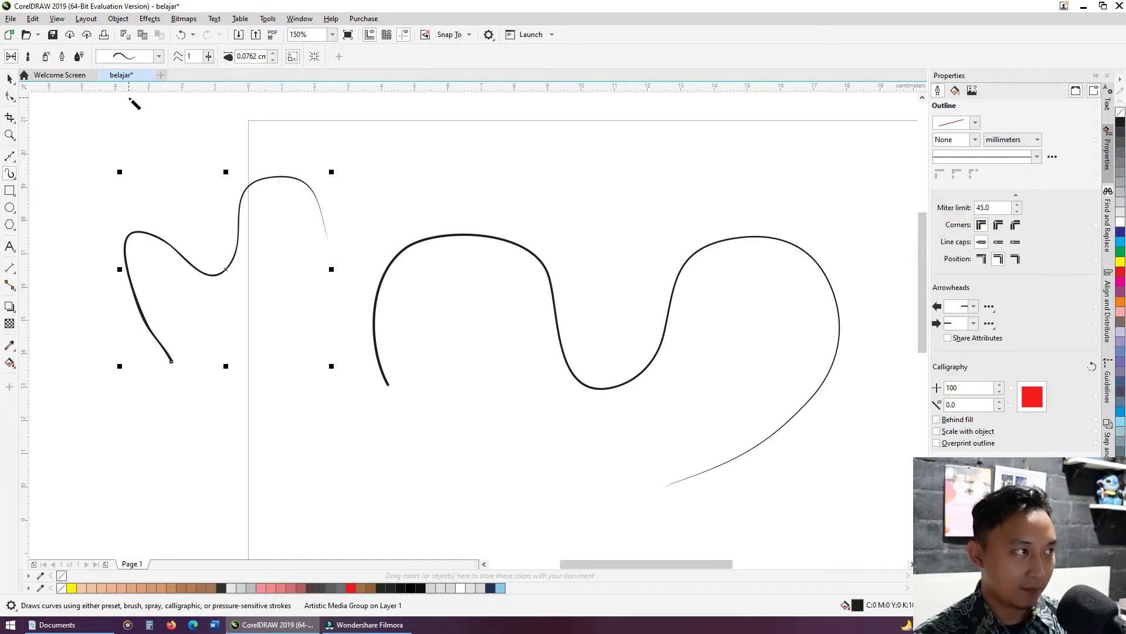
Undo both Artistic Media strokes and the preset change, and return to the Pick tool.
key("ctrl+z")
key("ctrl+z")
key("ctrl+z")
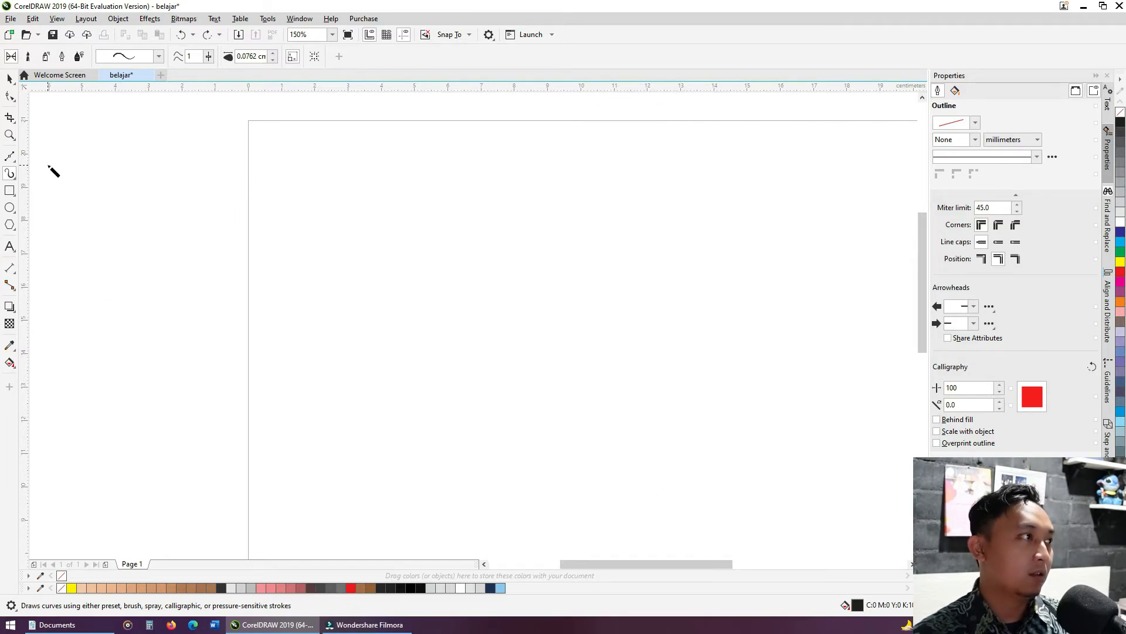
left_click(10, 80)
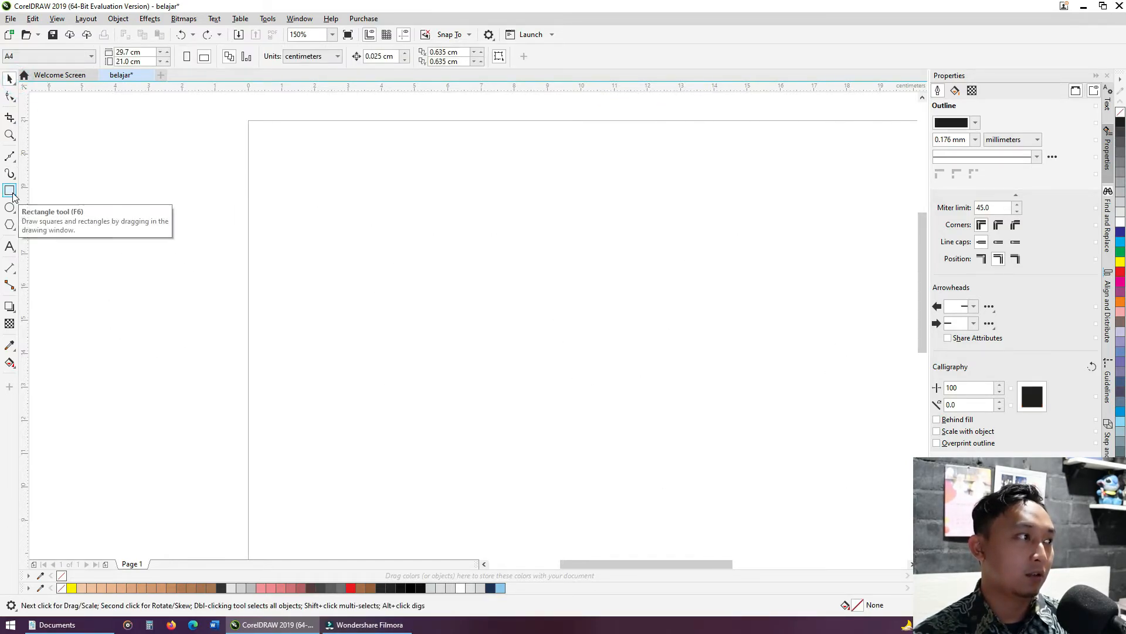
Draw a wide trial rectangle reaching the page's right edge with the Rectangle tool and delete it.
left_click(11, 192)
scroll(338, 169, "down", 2)
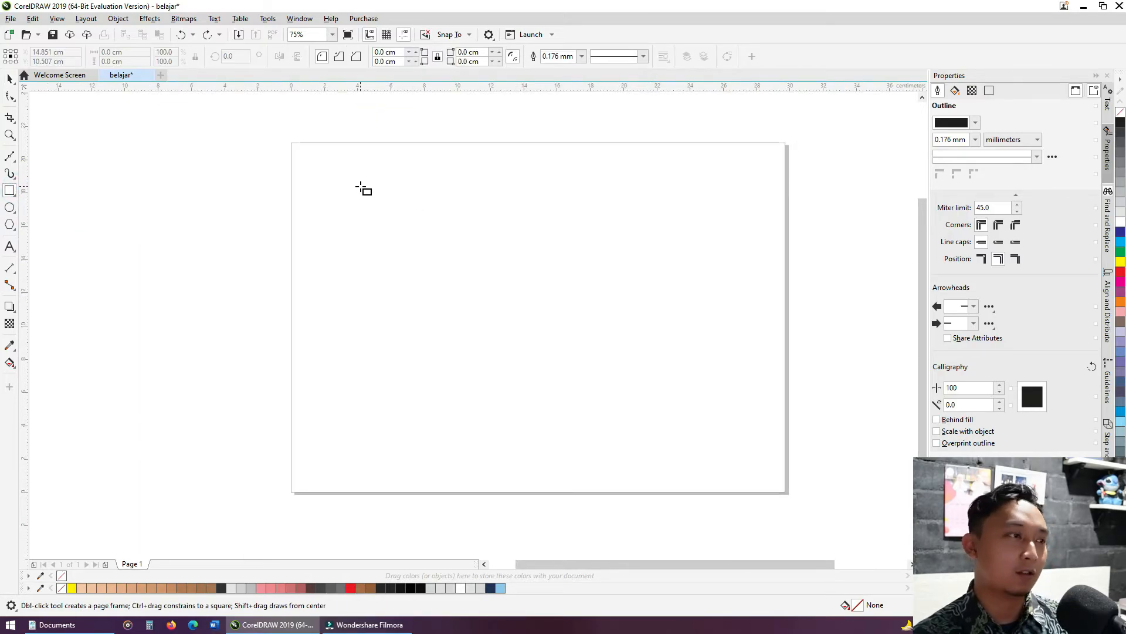
left_click_drag(363, 174, 785, 405)
key("Delete")
Draw a rectangle about 28.5 by 19.8 cm just inside the page borders, select it and delete it.
left_click_drag(302, 151, 776, 481)
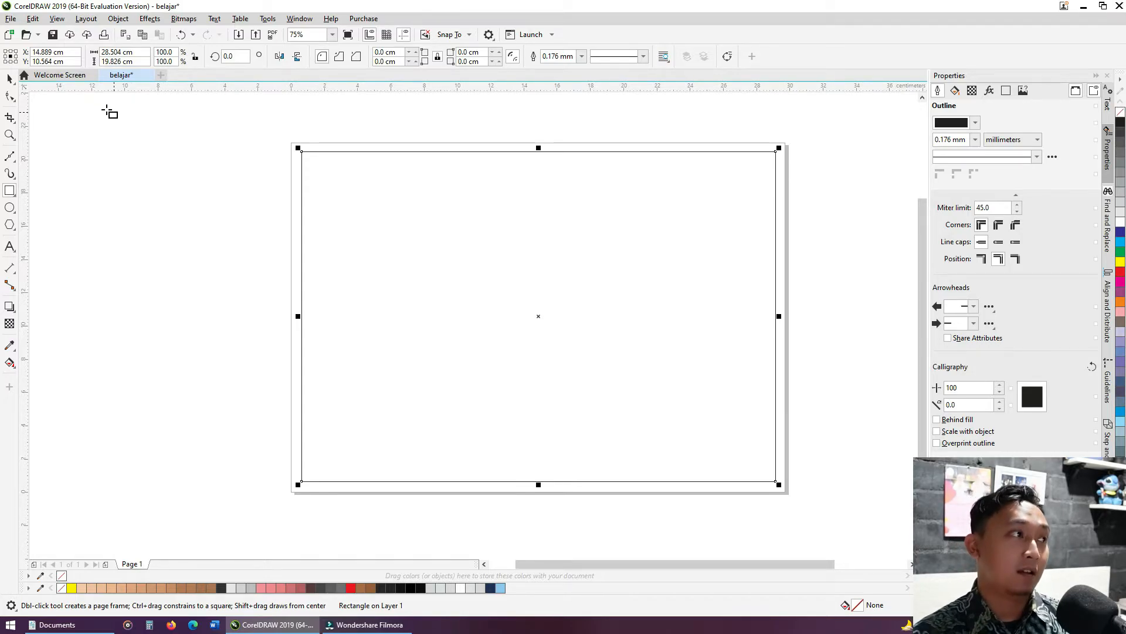
left_click(8, 81)
left_click(447, 250)
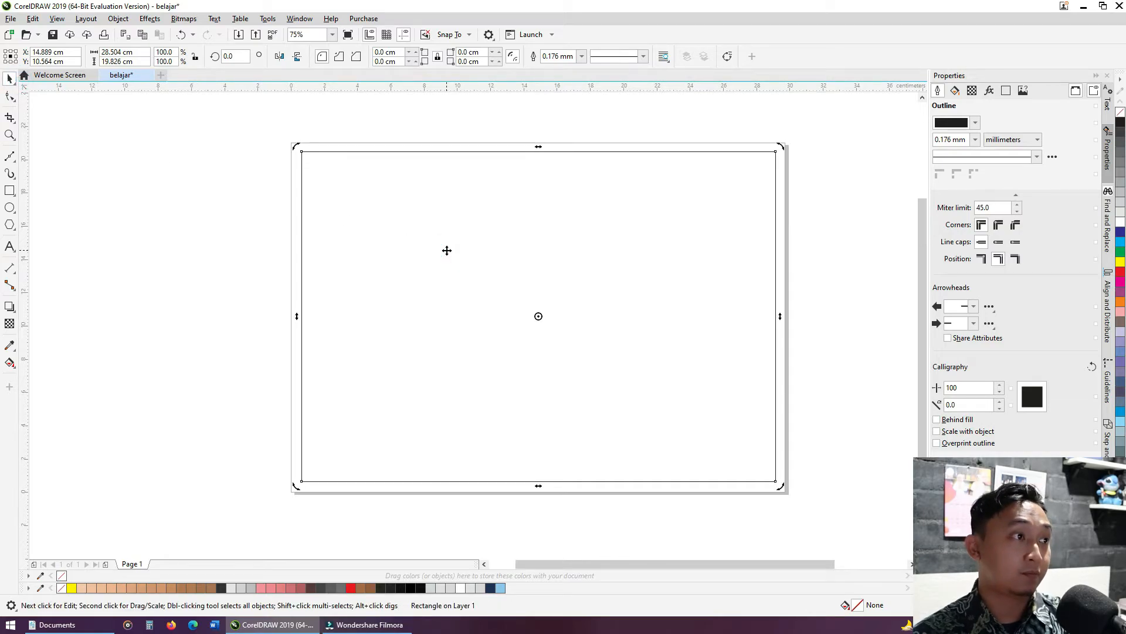
key("Delete")
Draw a constrained square about 9.6 cm wide in the page's upper-left area with the Rectangle tool.
left_click(9, 191)
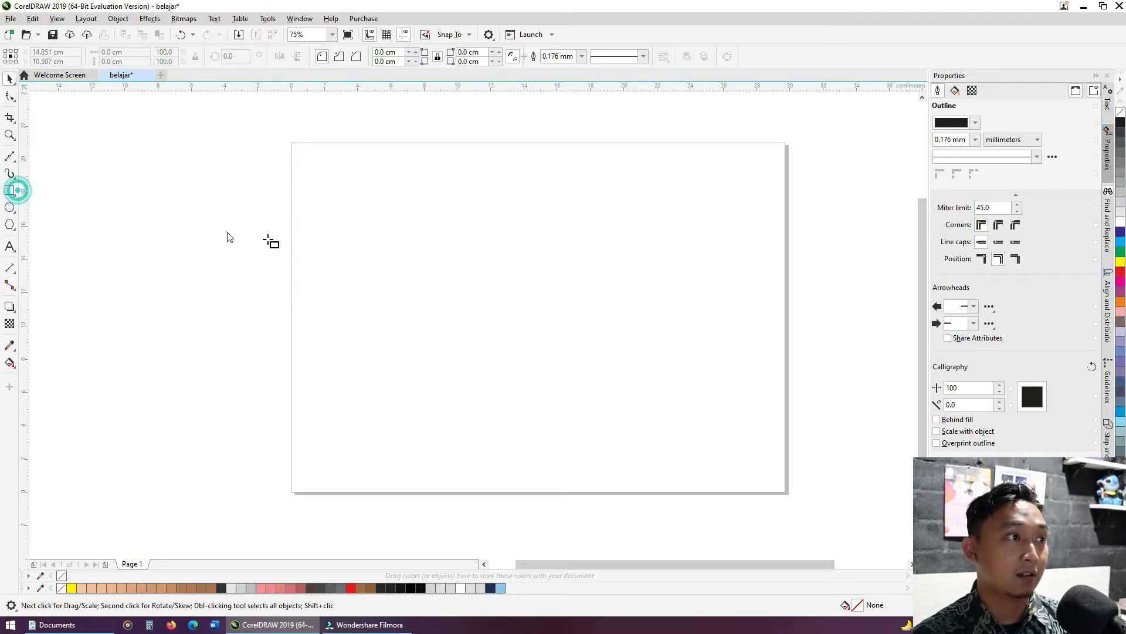
left_click_drag(375, 192, 616, 279)
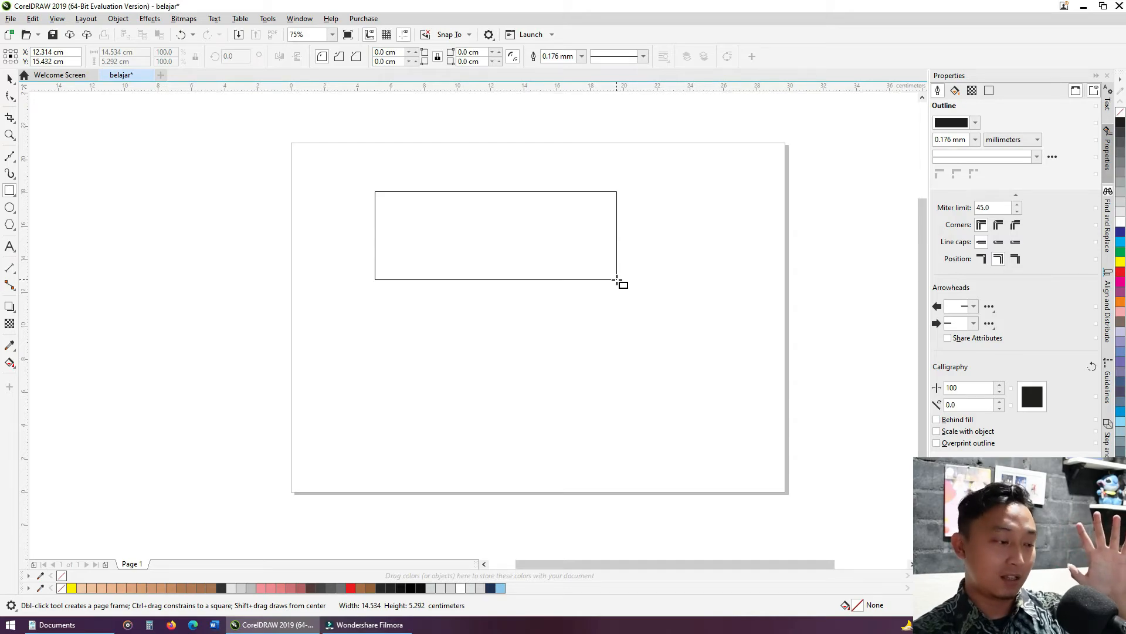
key("ctrl")
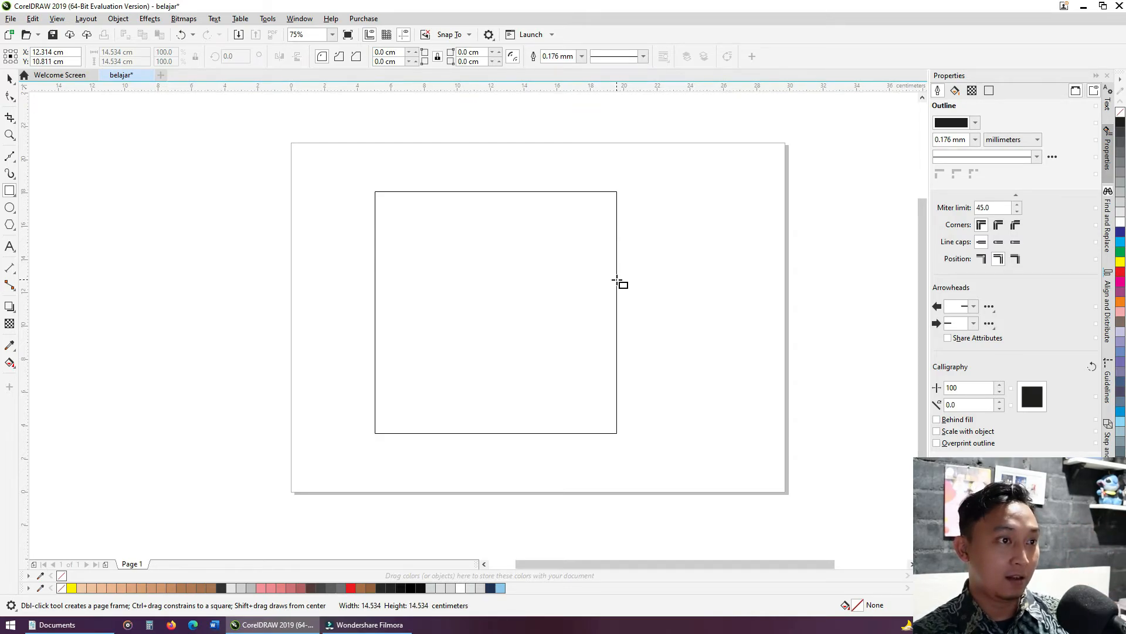
left_click_drag(617, 280, 534, 271)
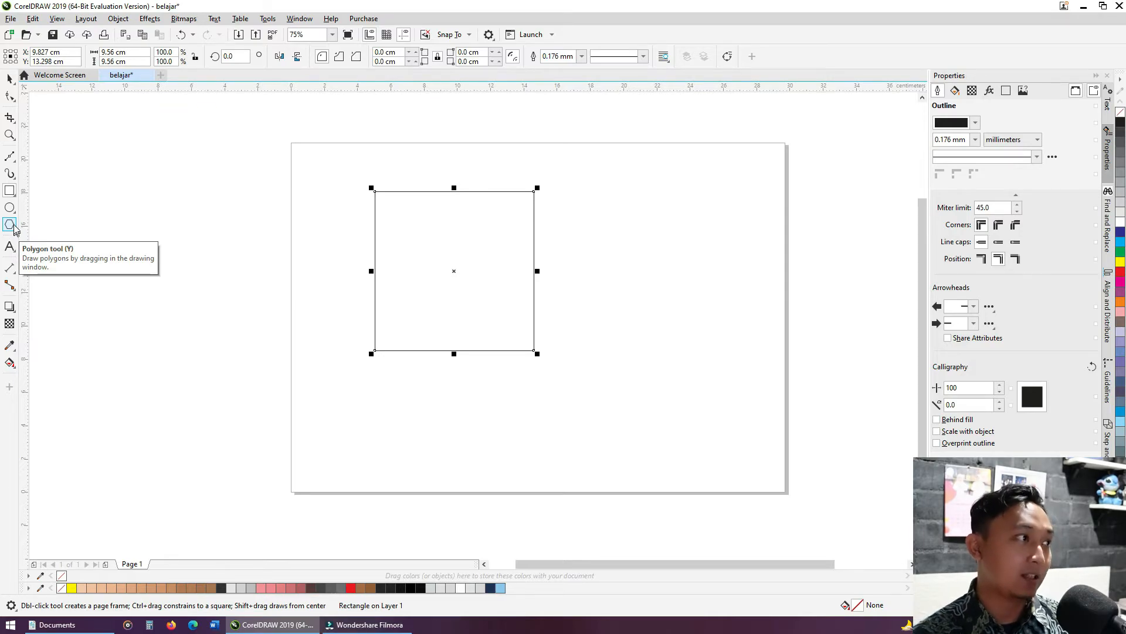
View the variants of the Rectangle and Ellipse tools, and delete the square.
left_click(16, 196)
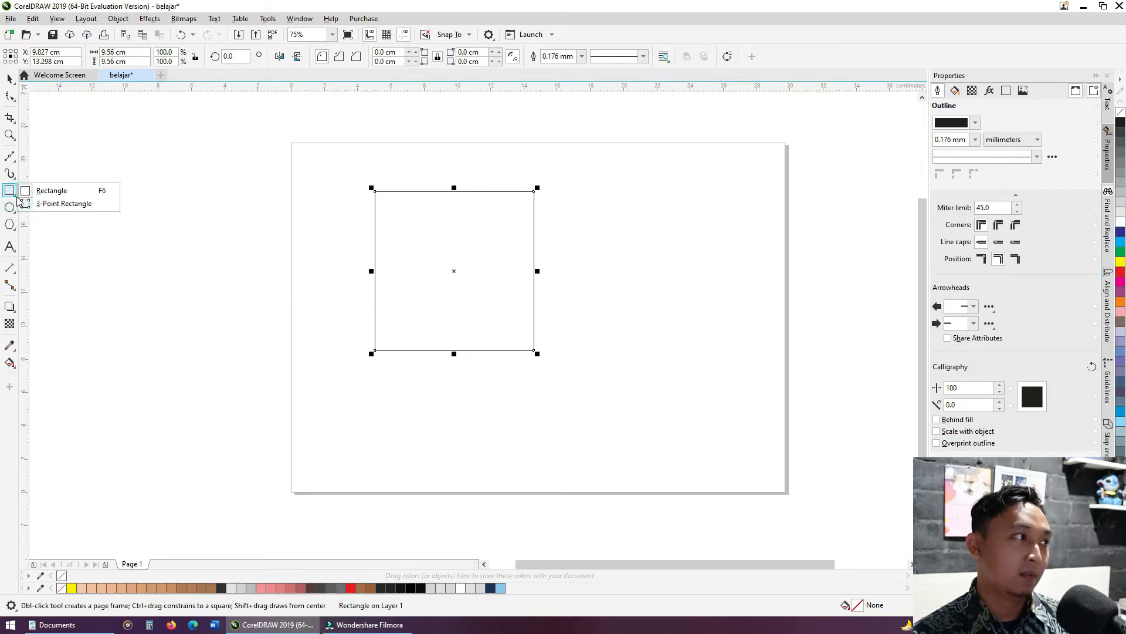
left_click(16, 212)
left_click(297, 244)
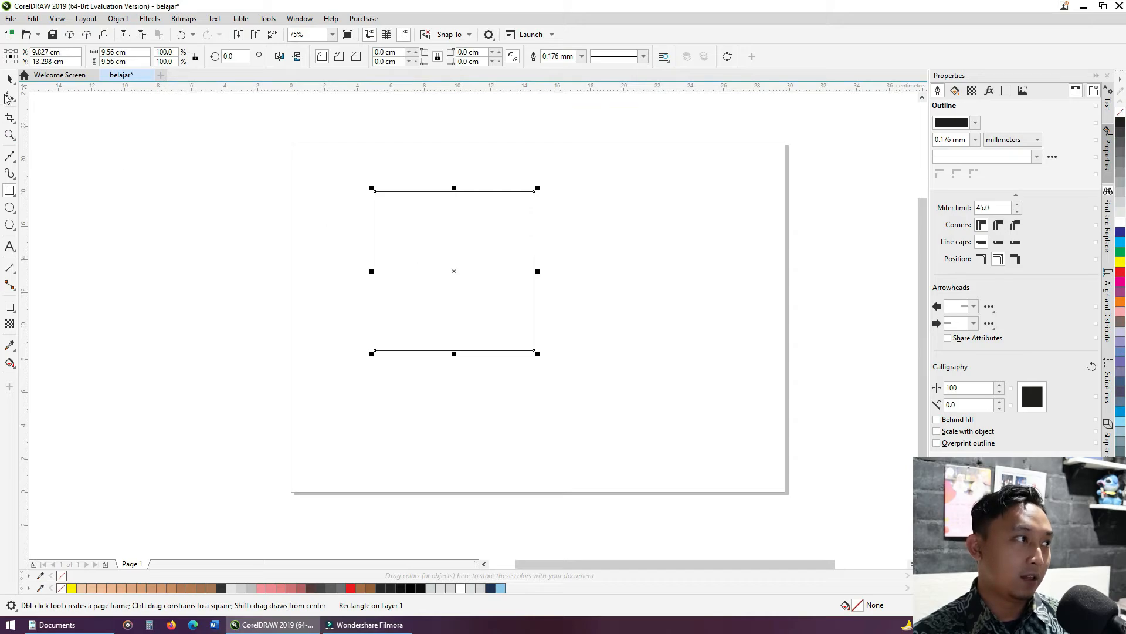
left_click(8, 79)
key("Delete")
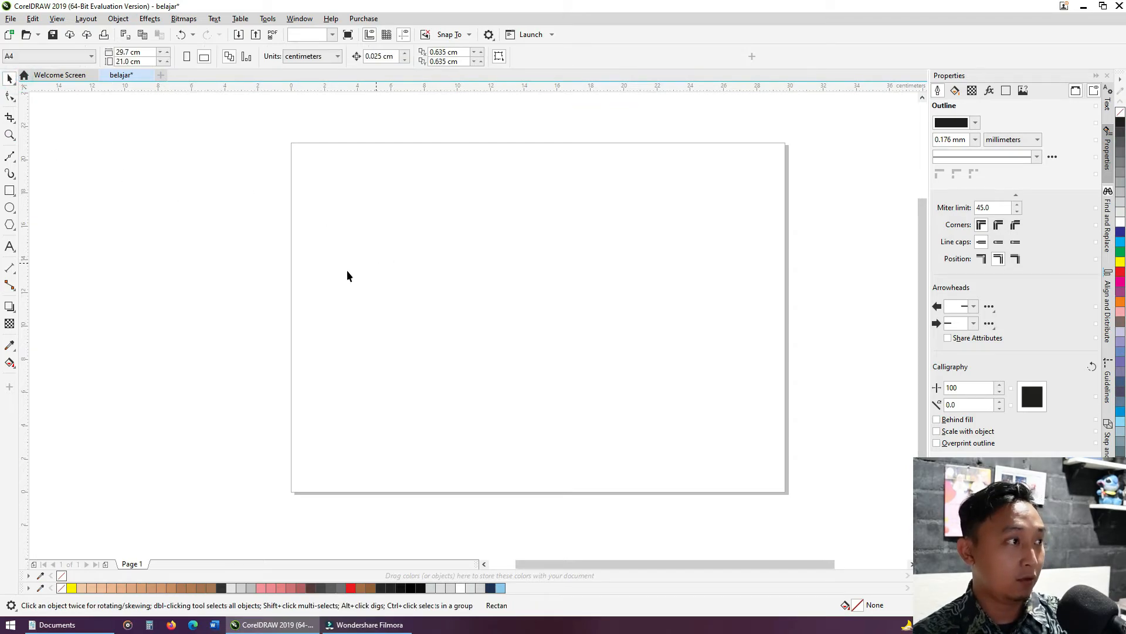
Draw a circle about 9.7 cm in diameter left of the page centre with the Ellipse tool and delete it.
left_click(9, 208)
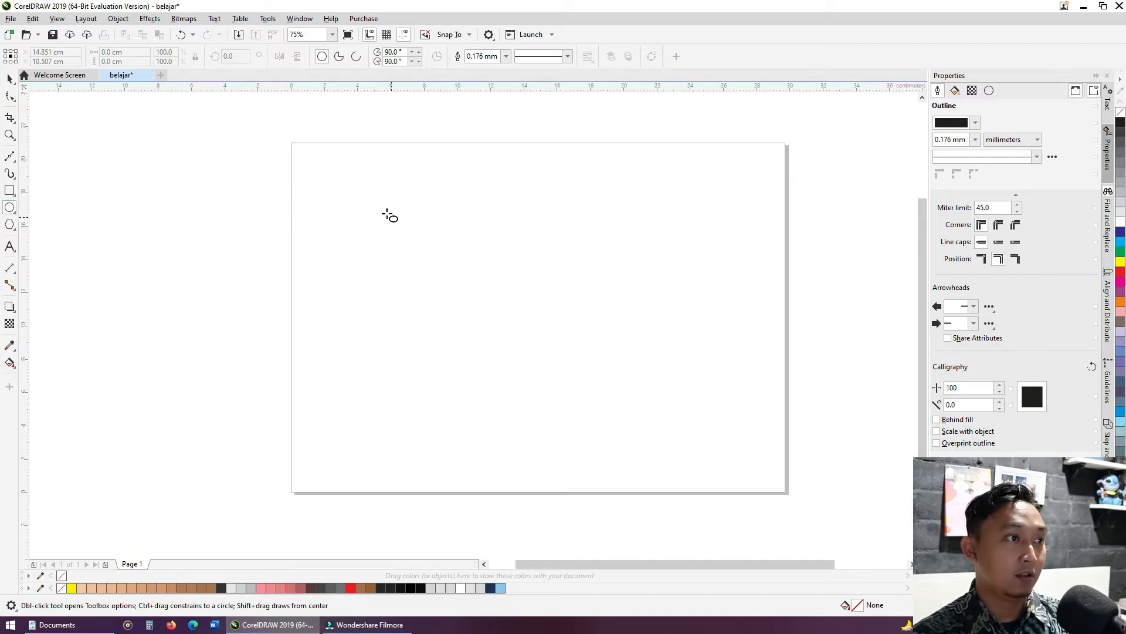
left_click_drag(385, 210, 550, 374)
left_click(11, 80)
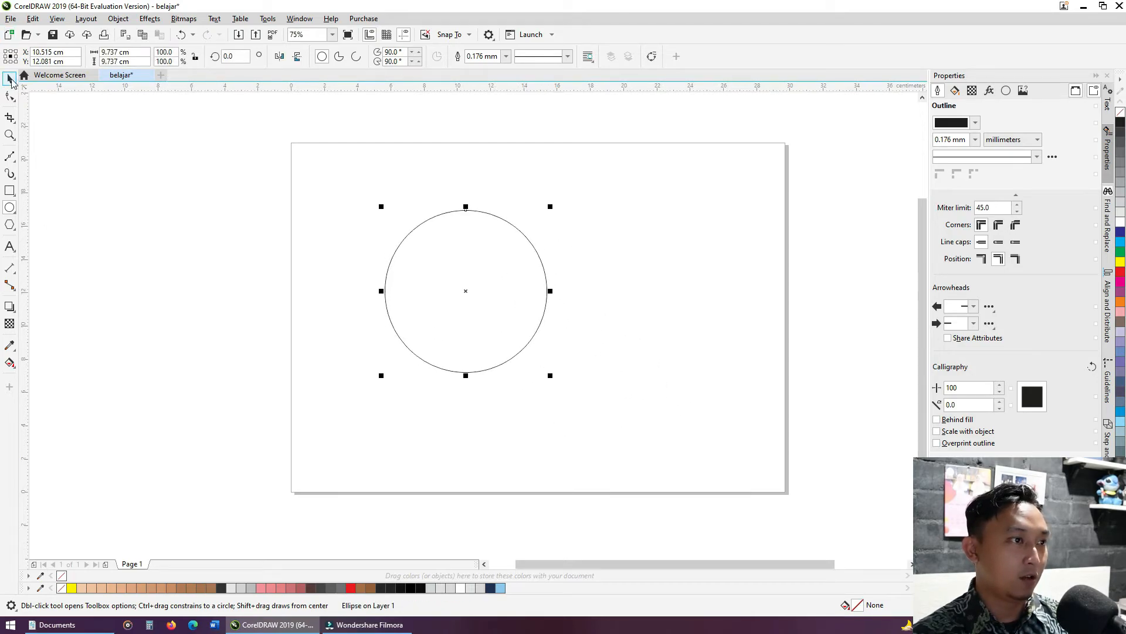
left_click(485, 274)
key("Delete")
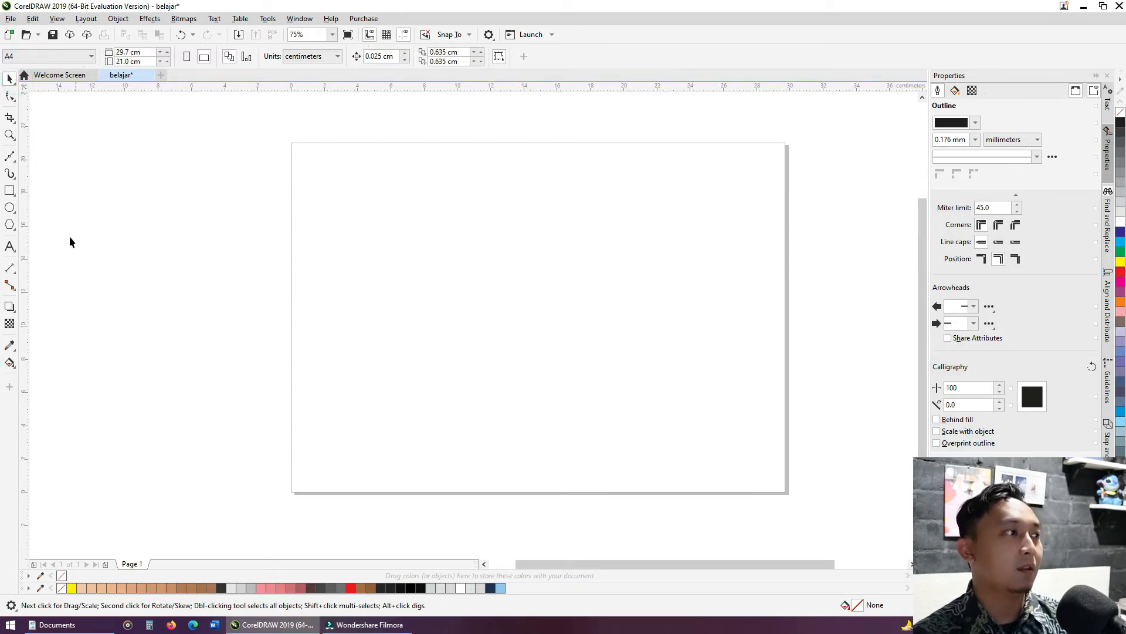
Draw a three-sided polygon about 11.7 by 10.2 cm near the page centre with the Polygon tool.
left_click(9, 225)
left_click_drag(426, 235, 644, 457)
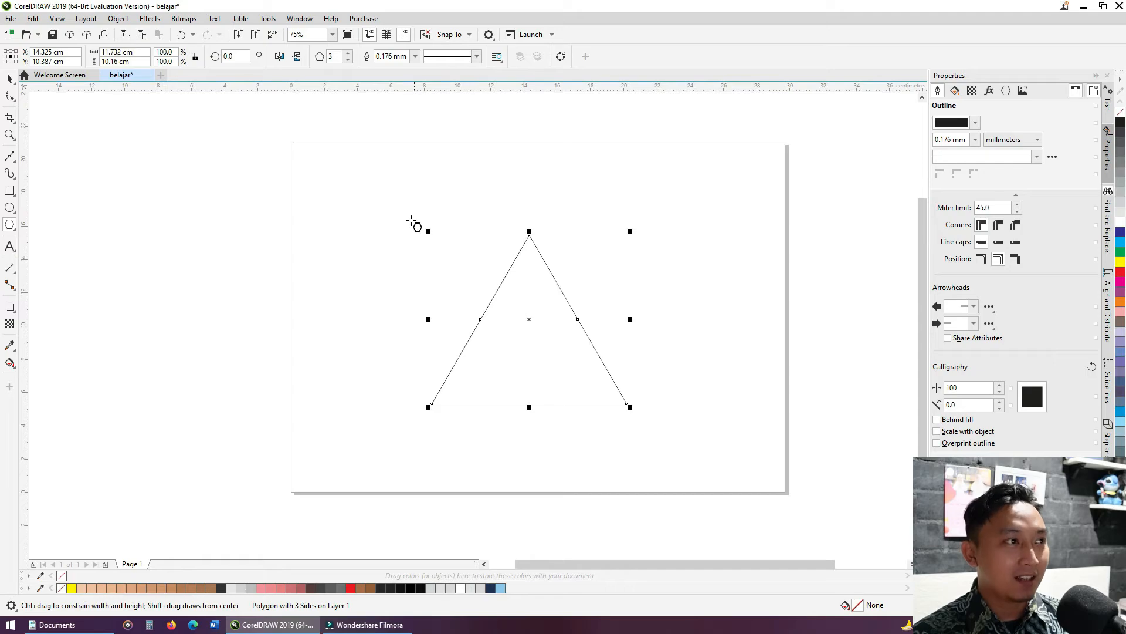
Set the polygon's number of sides to 6.
double_click(339, 56)
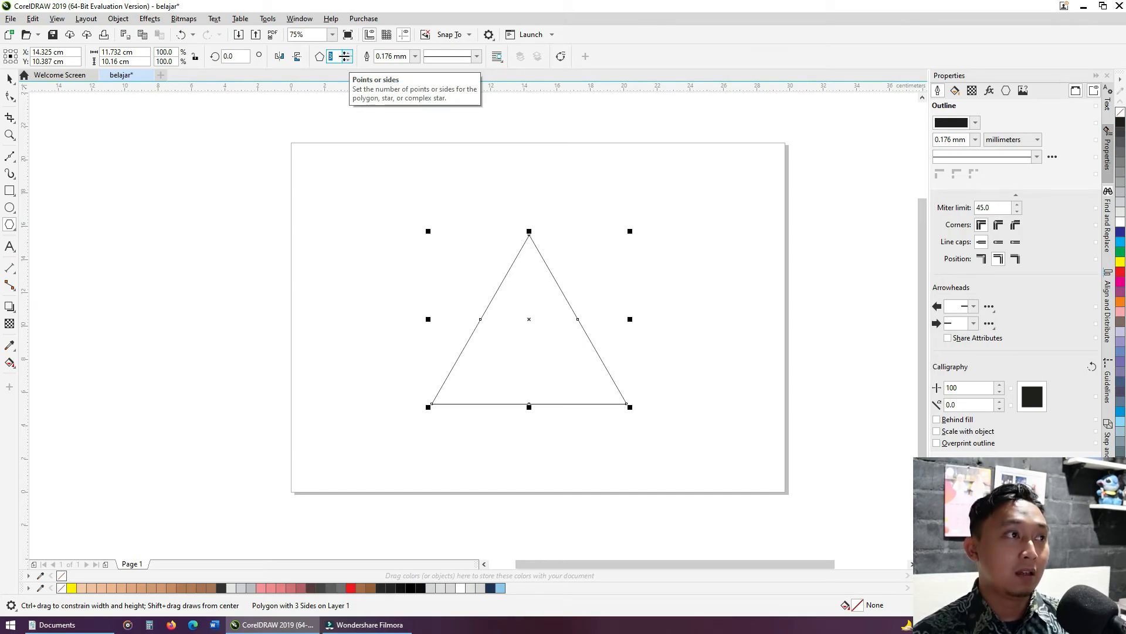
type("6")
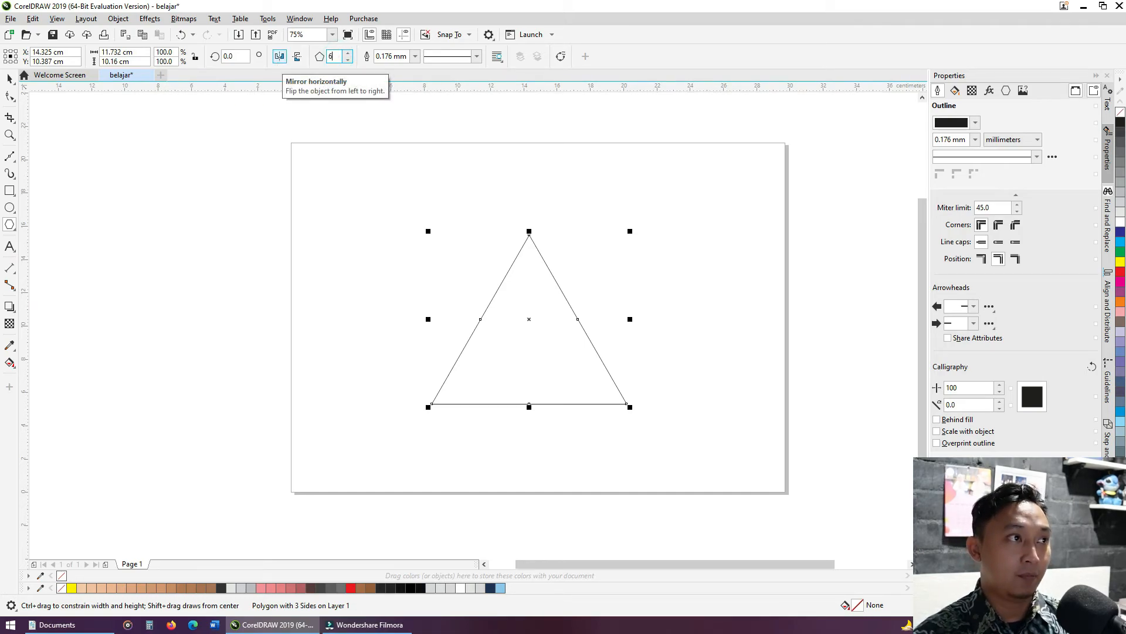
key("Return")
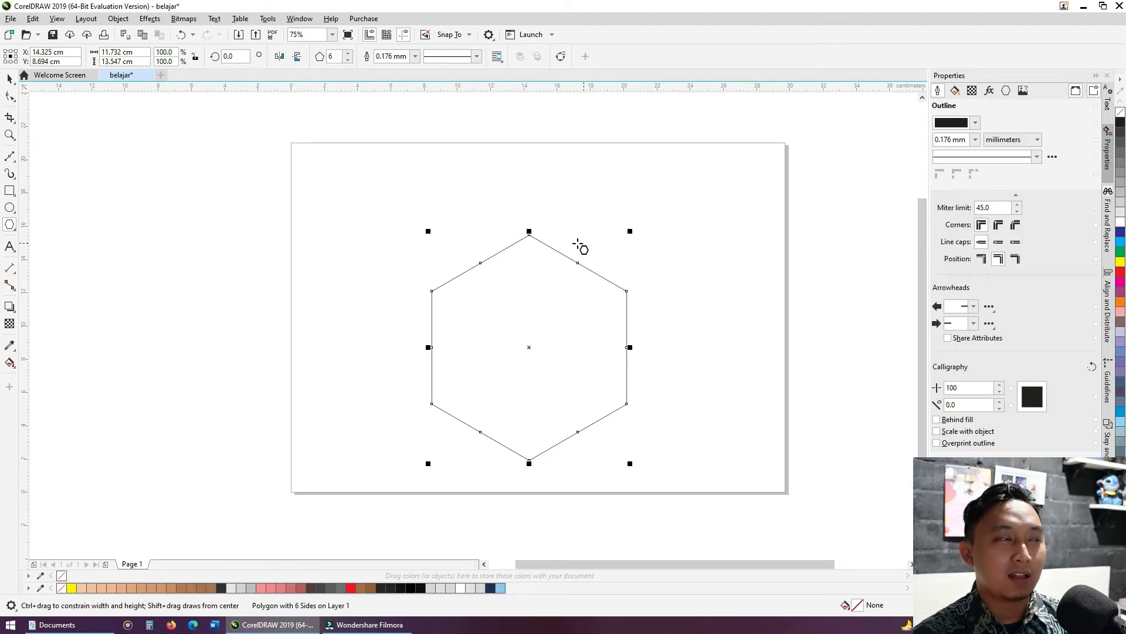
Reshape the hexagon into a twisted six-pointed star with the Shape tool, and pull its inner nodes outward to form a rounded twelve-sided outline.
left_click(10, 97)
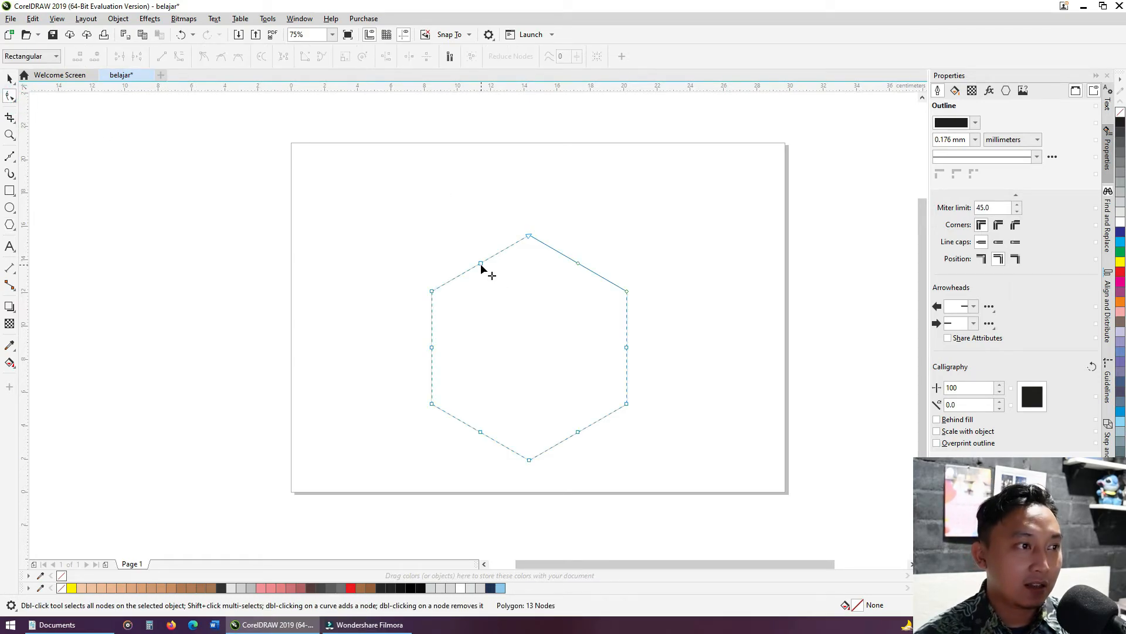
left_click_drag(481, 265, 500, 285)
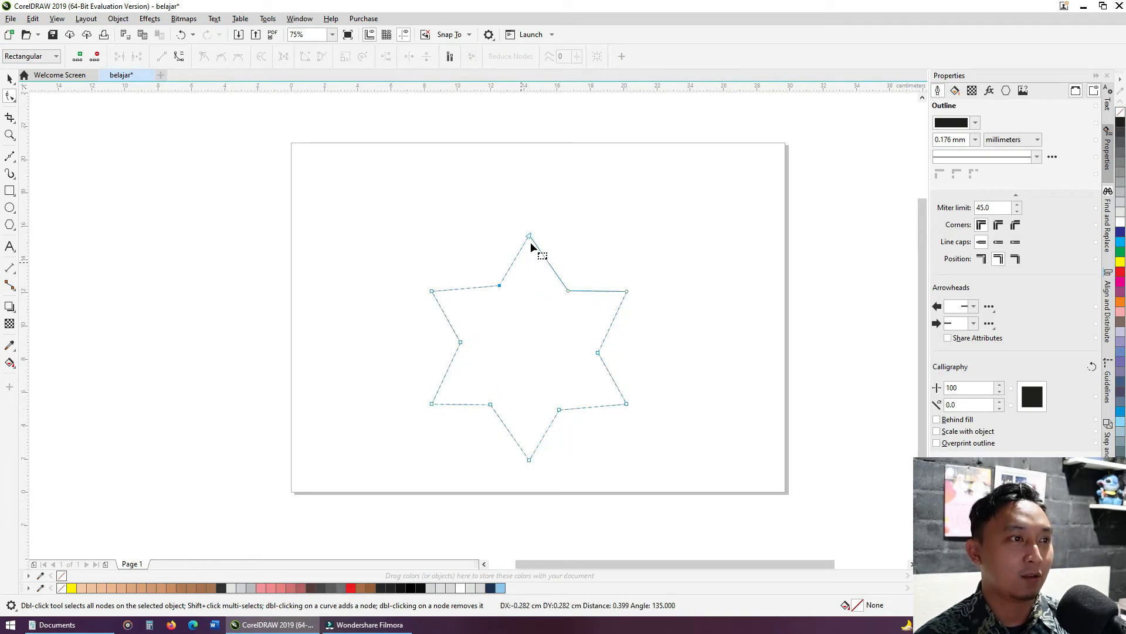
mouse_move(528, 236)
left_mouse_down()
mouse_move(582, 264)
mouse_move(495, 261)
mouse_move(540, 250)
left_mouse_up()
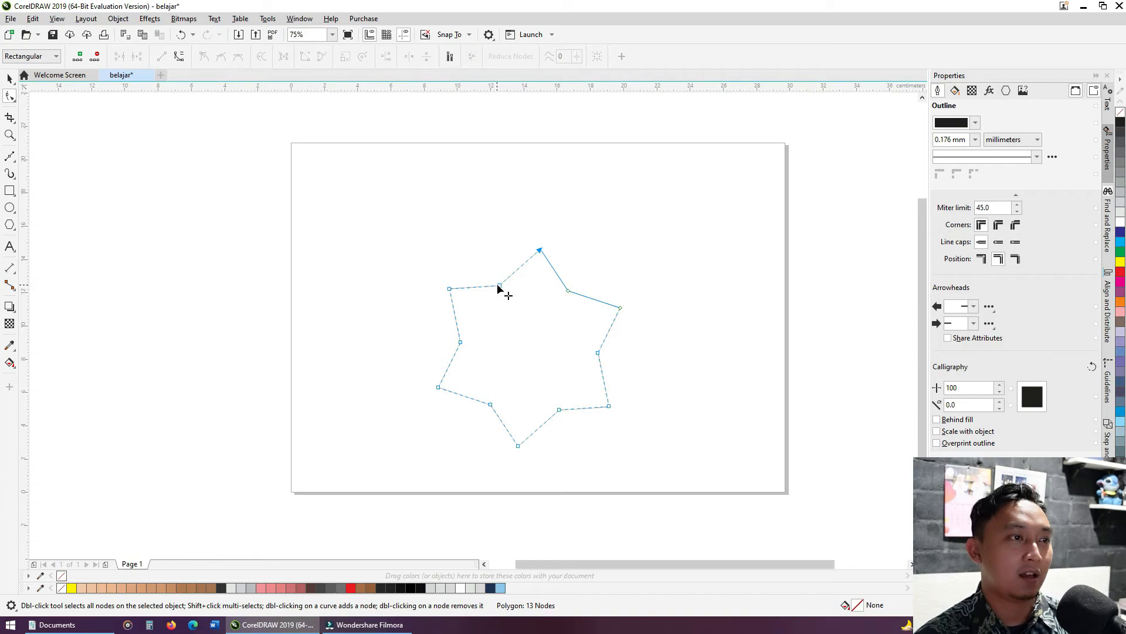
left_click_drag(497, 284, 499, 252)
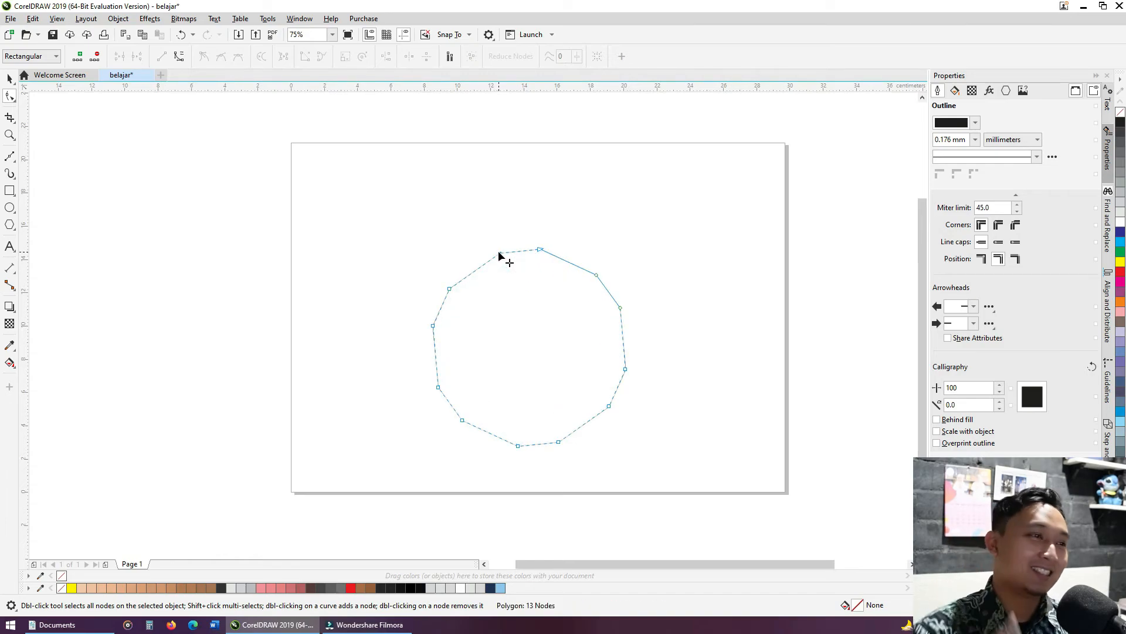
View the variants of the Polygon tool, and delete the reshaped polygon.
left_click(13, 230)
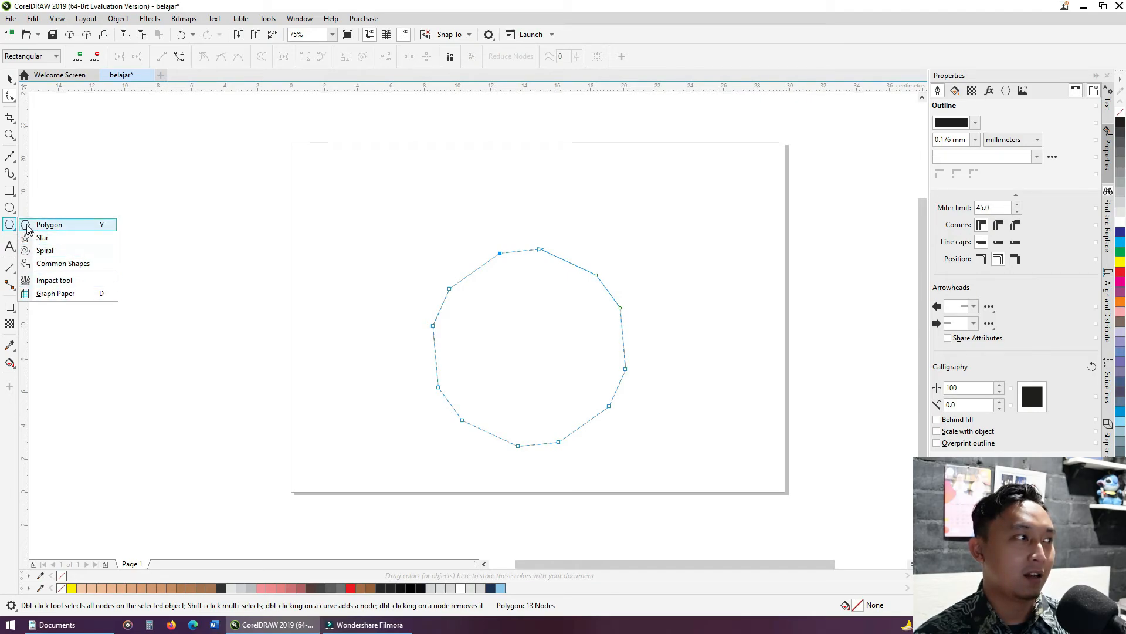
left_click(13, 211)
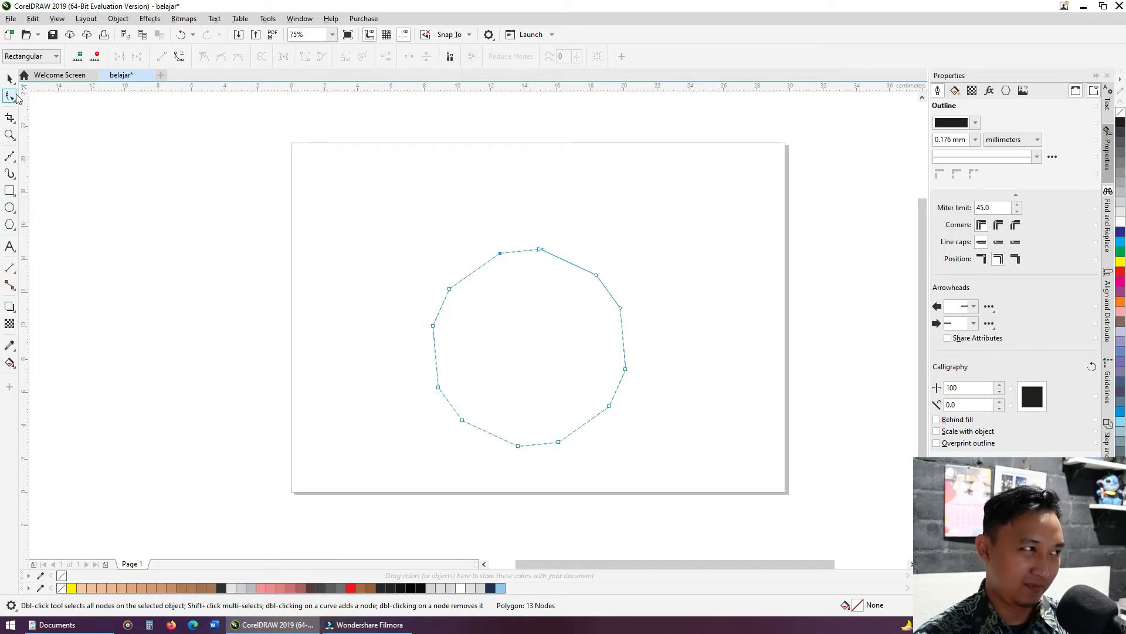
left_click(16, 84)
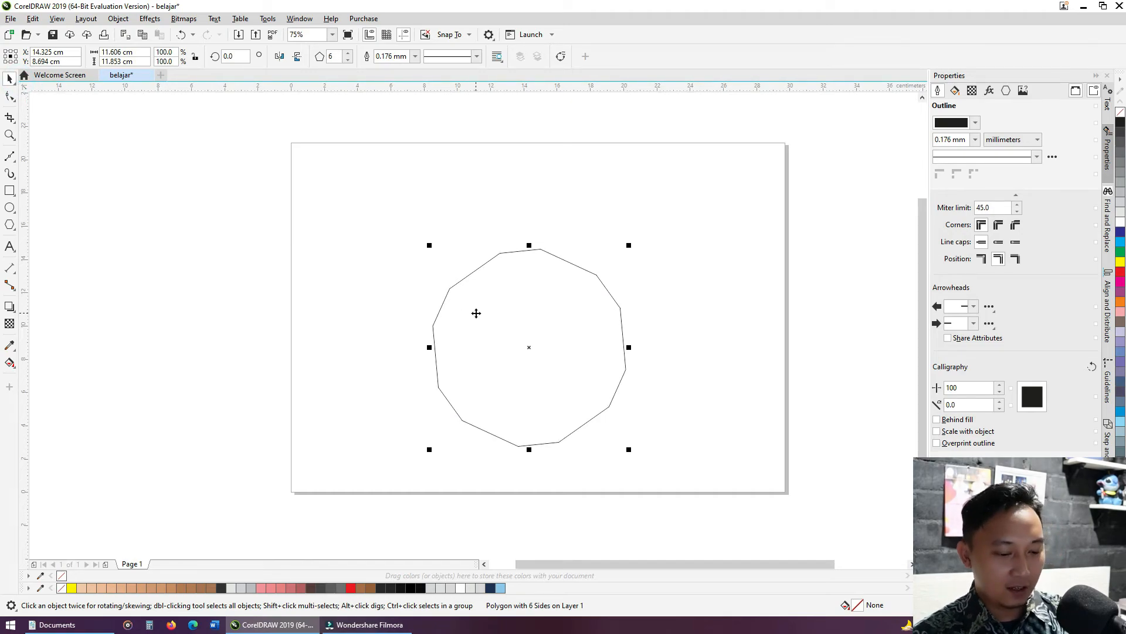
key("Delete")
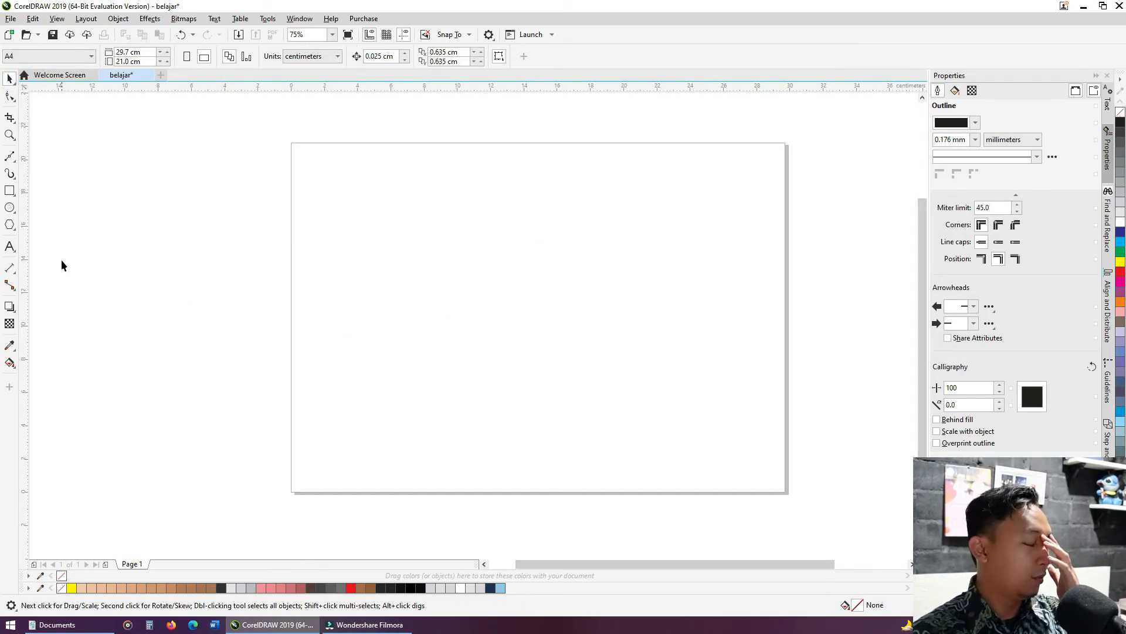
Add the artistic text "Belajar menggunakan Corel Draw" in 24 pt Arial in the upper part of the page.
left_click(11, 246)
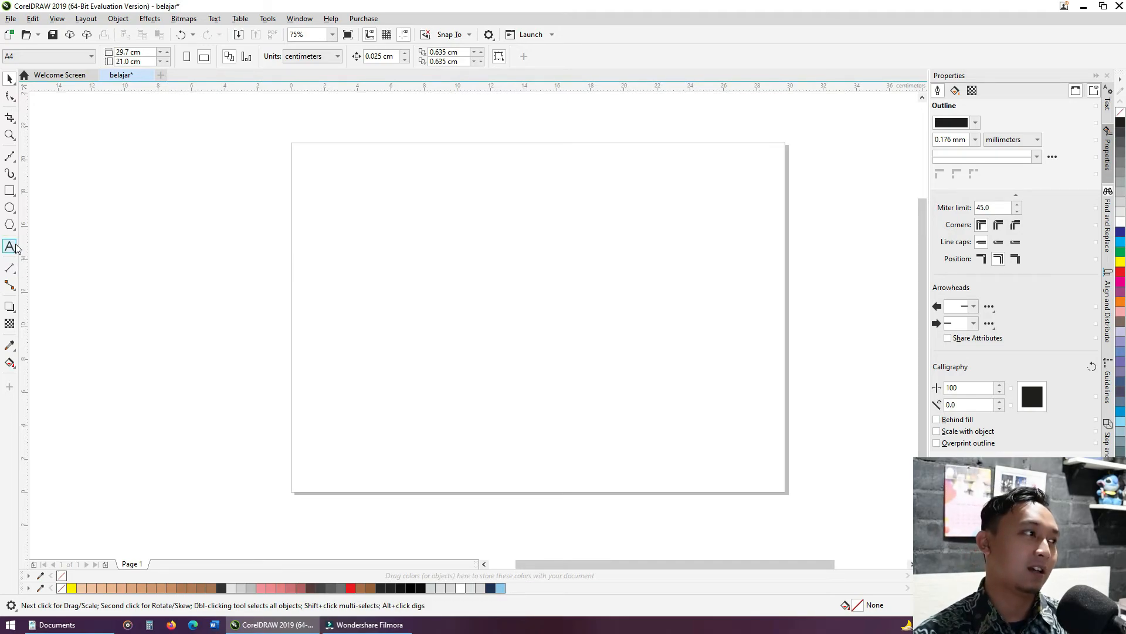
left_click(393, 250)
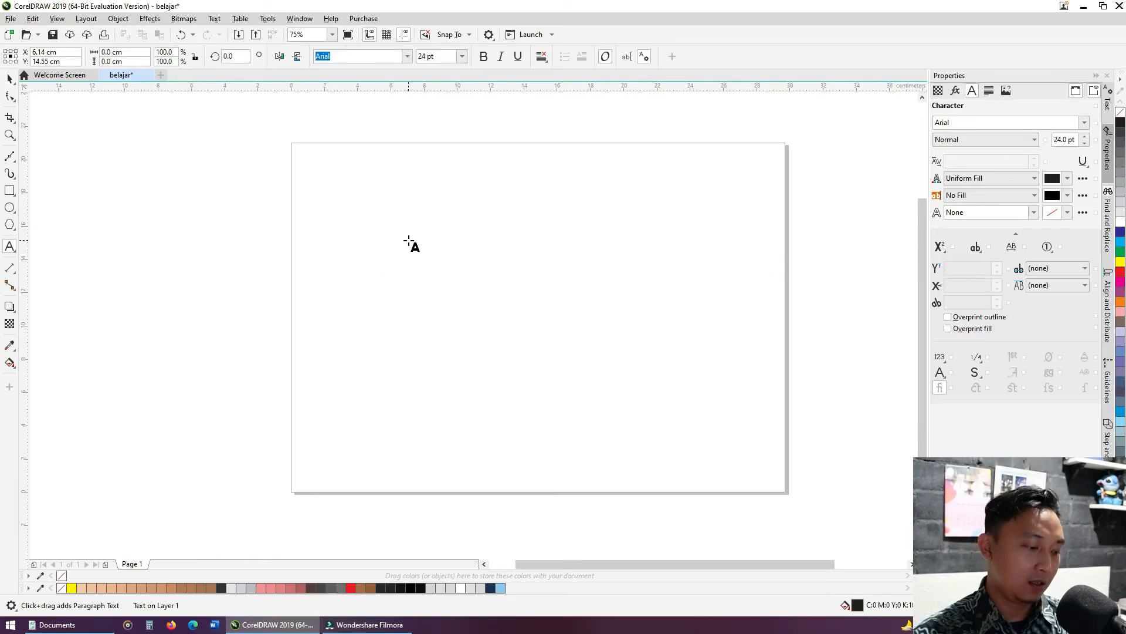
type("Bela")
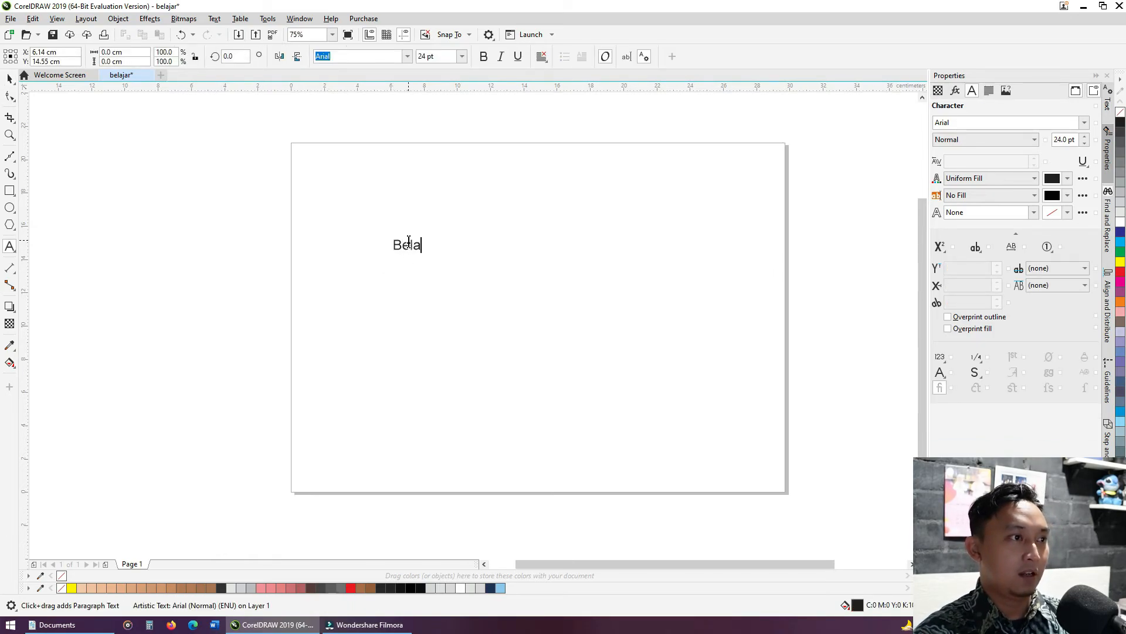
type("jar menggunaka")
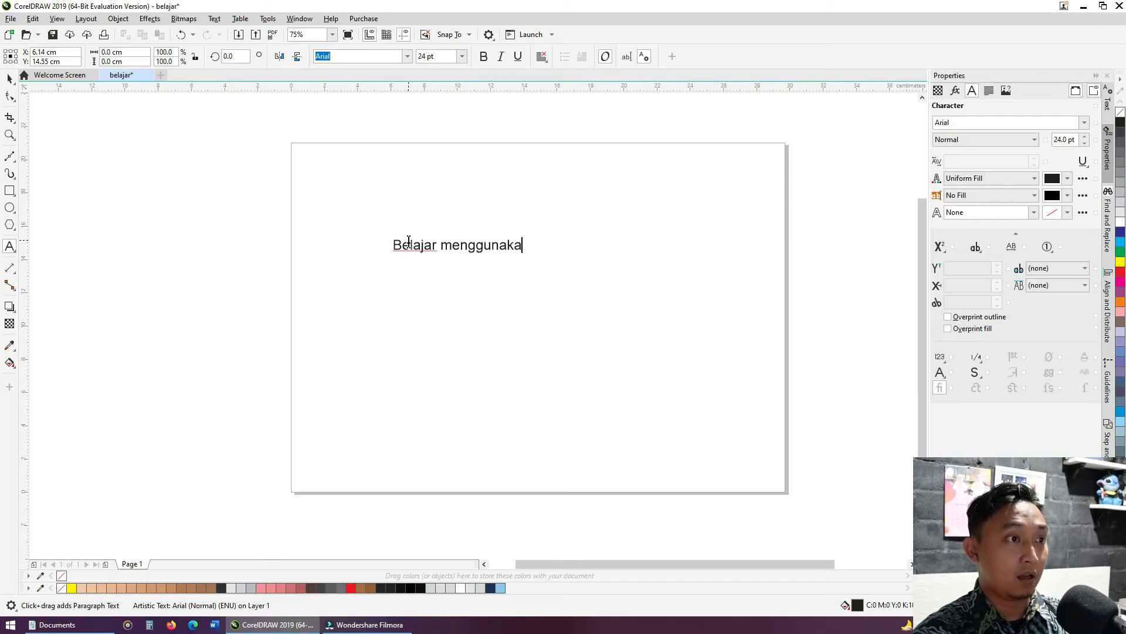
type("n Corel D")
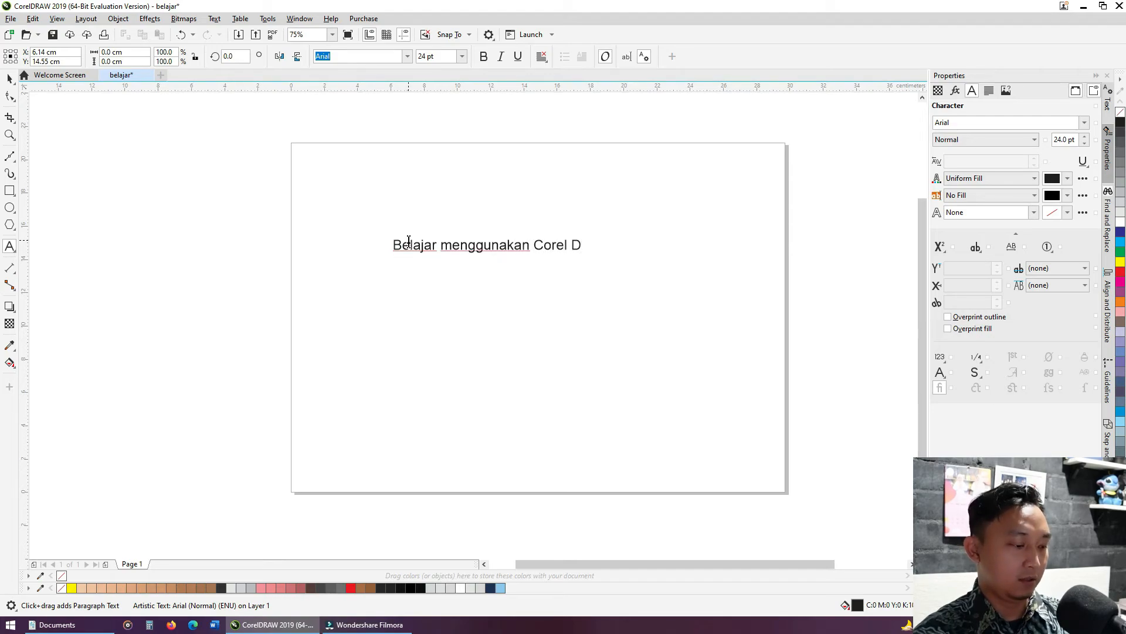
type("raw")
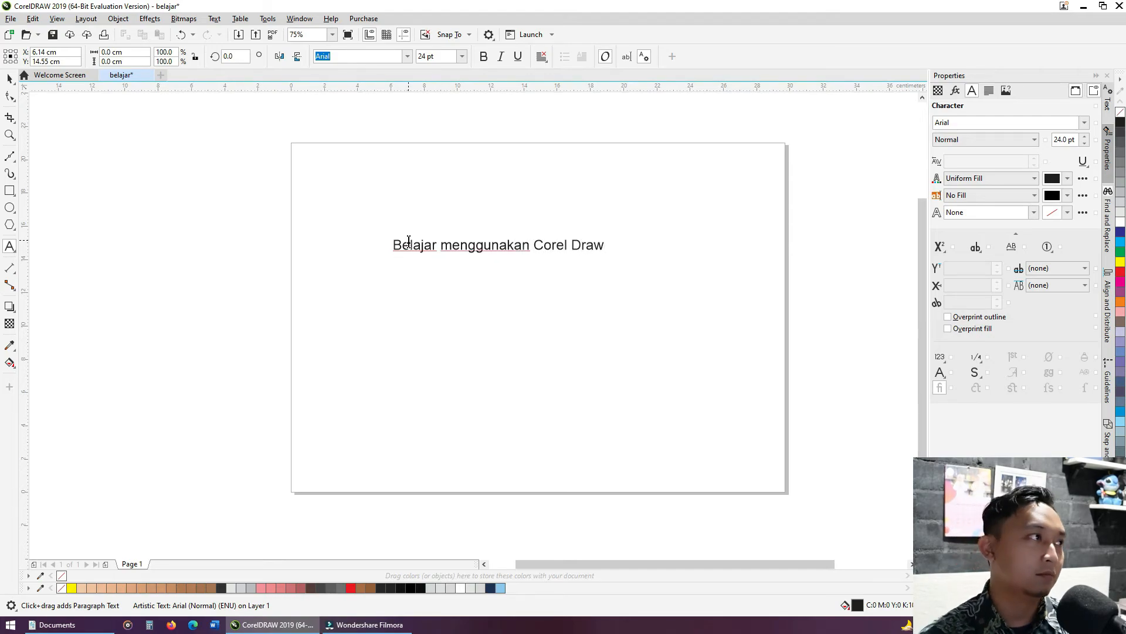
Scale the text proportionally to about 22.4 cm wide, and move it near the page centre.
left_click(10, 78)
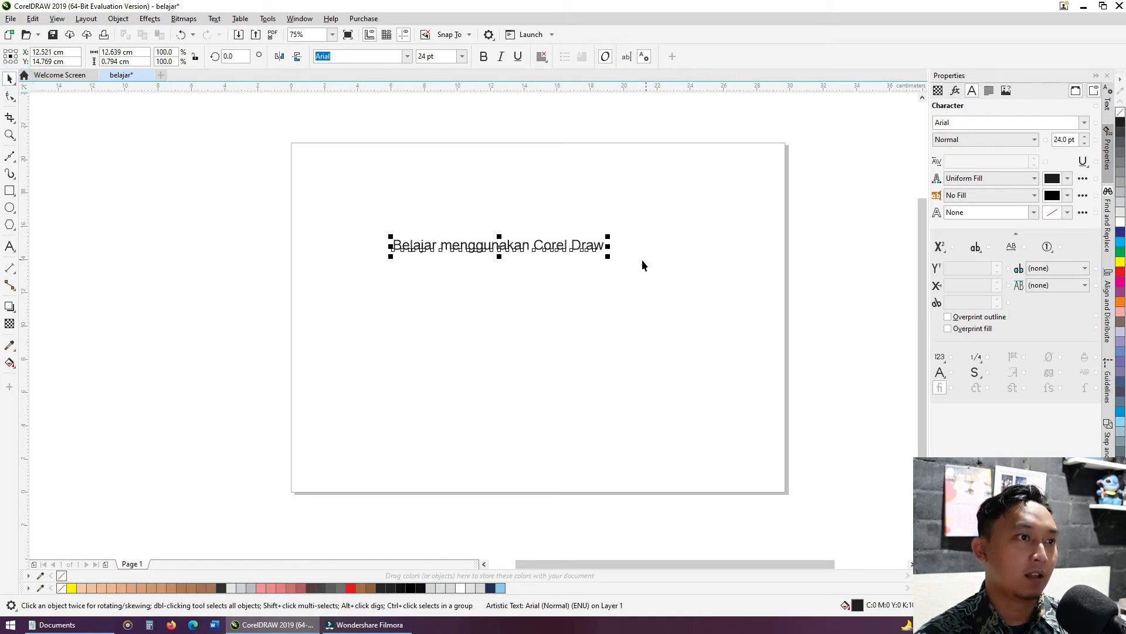
left_click_drag(608, 257, 769, 360)
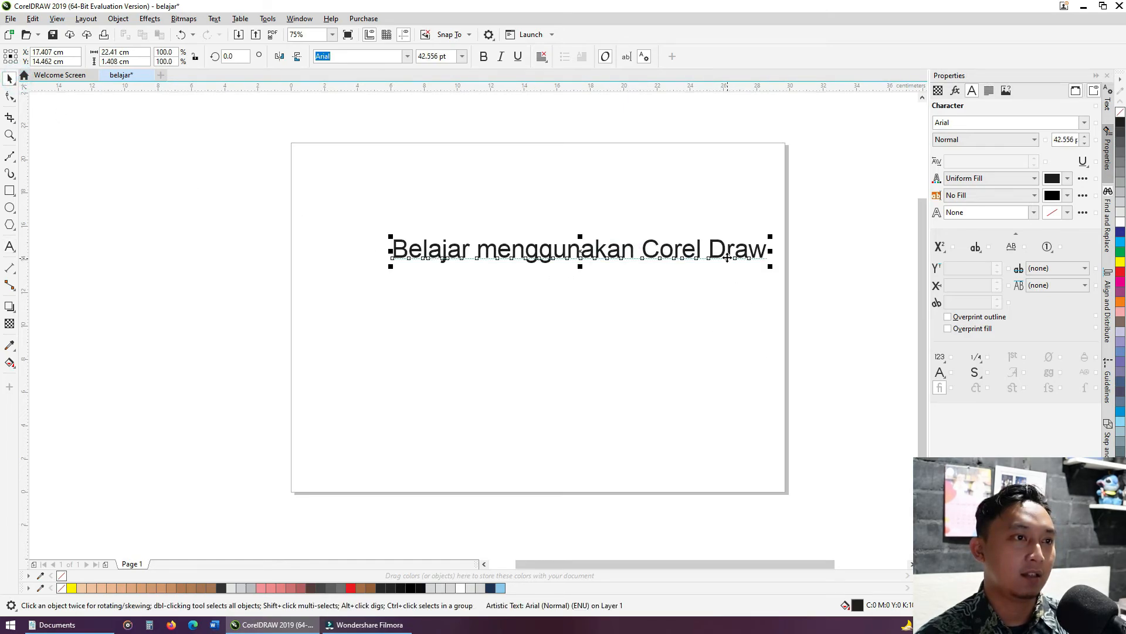
left_click_drag(731, 258, 697, 310)
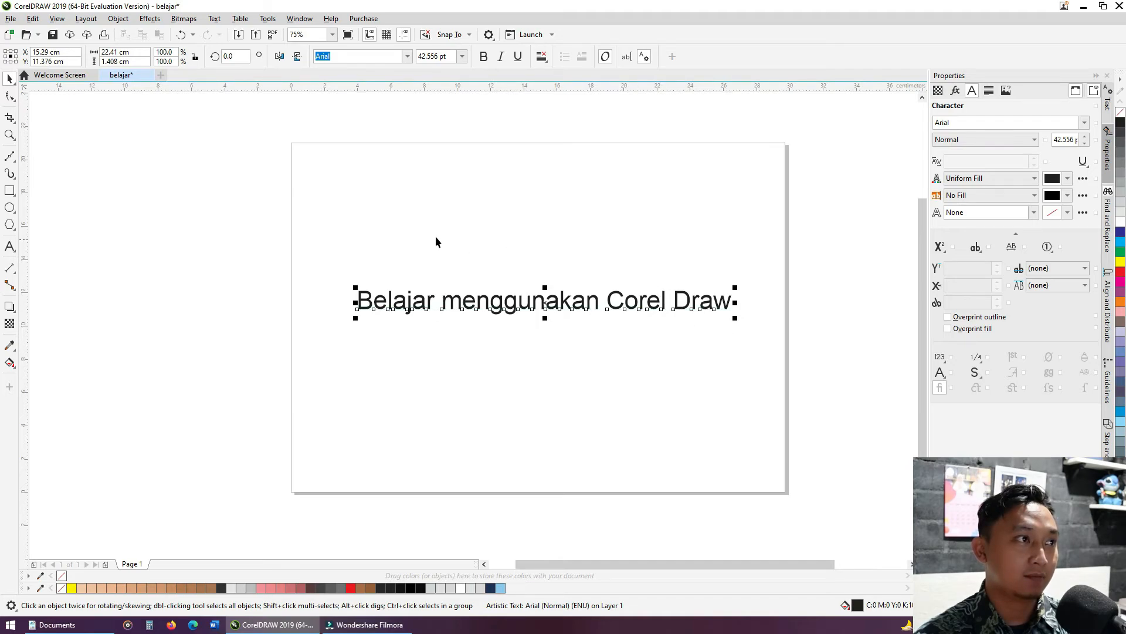
Try the Azonix and Bakso Sapi fonts on the text, and set it in Berkshire Swash.
left_click(407, 57)
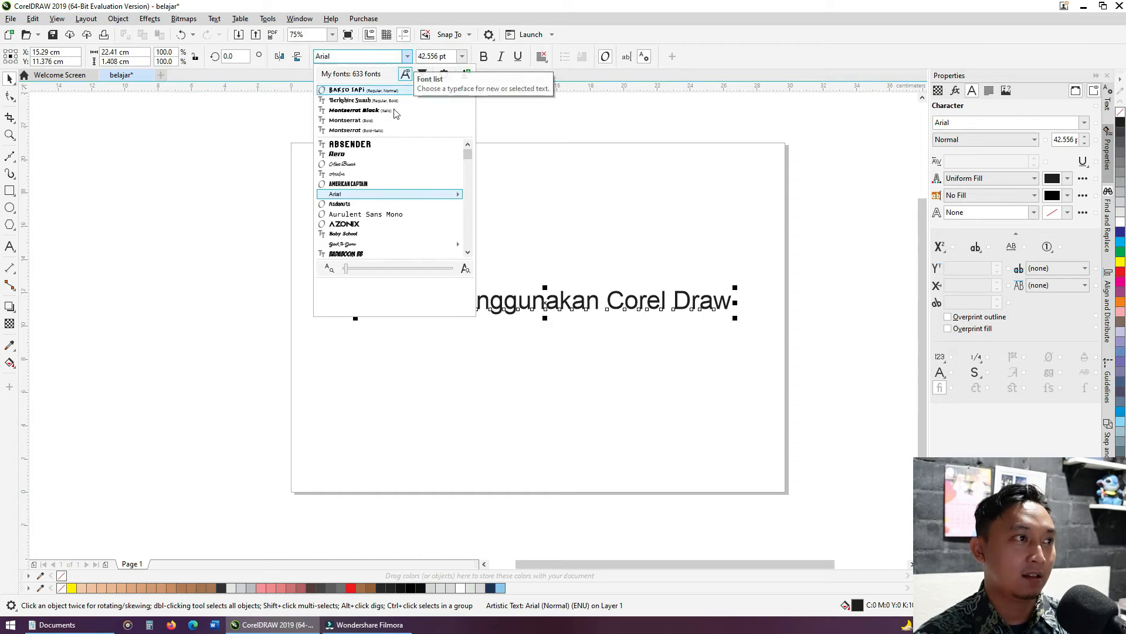
left_click(375, 224)
left_click(407, 56)
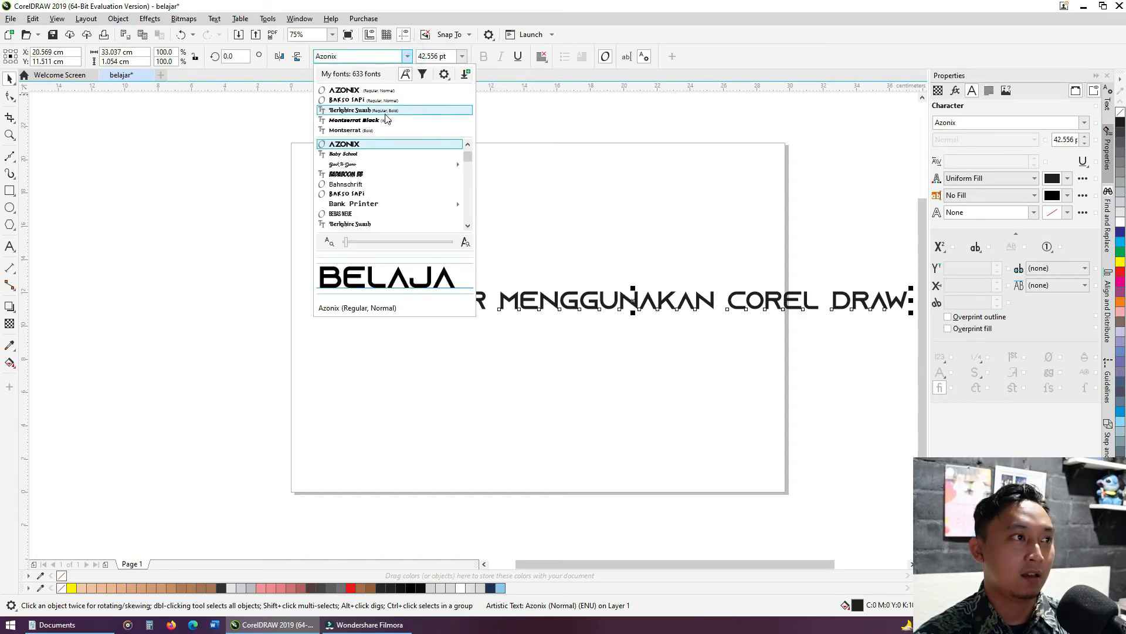
left_click(380, 99)
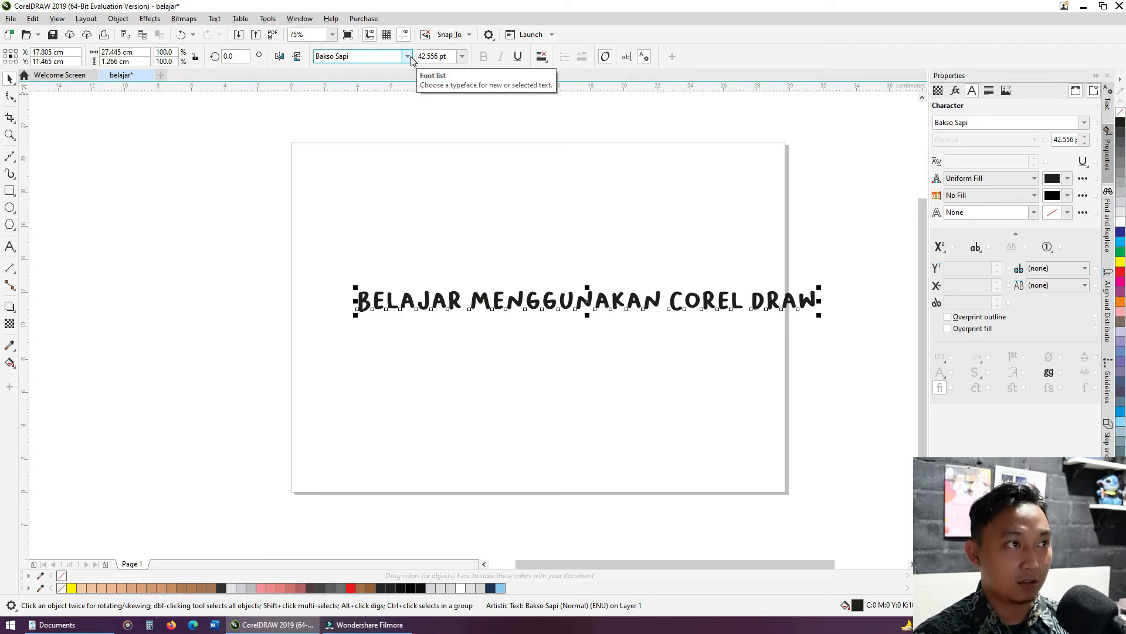
left_click(408, 57)
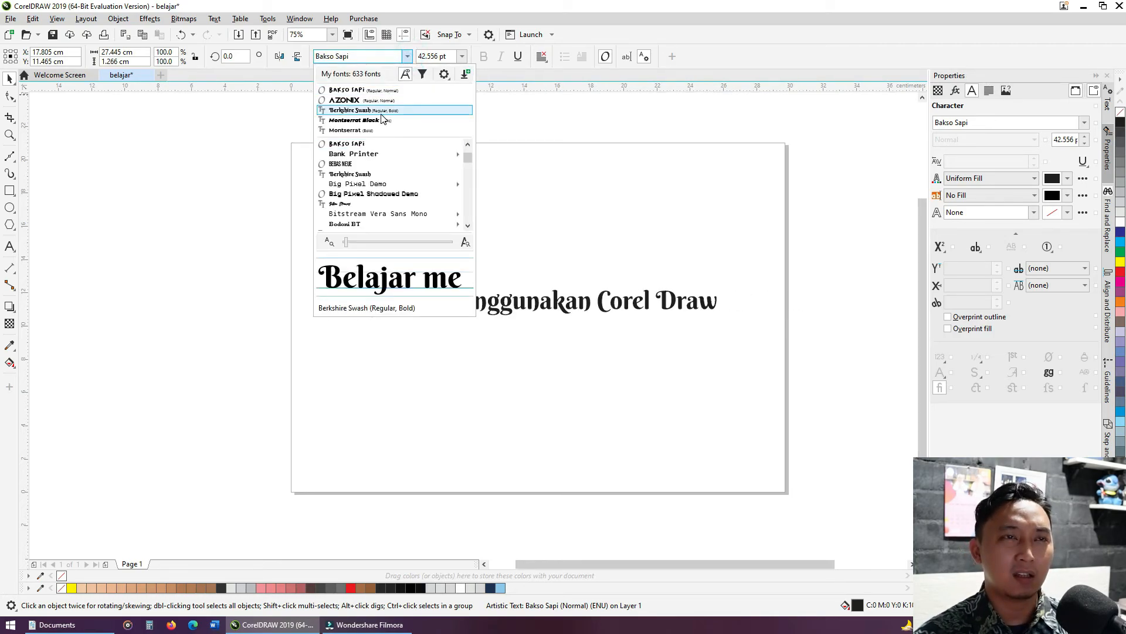
left_click(383, 112)
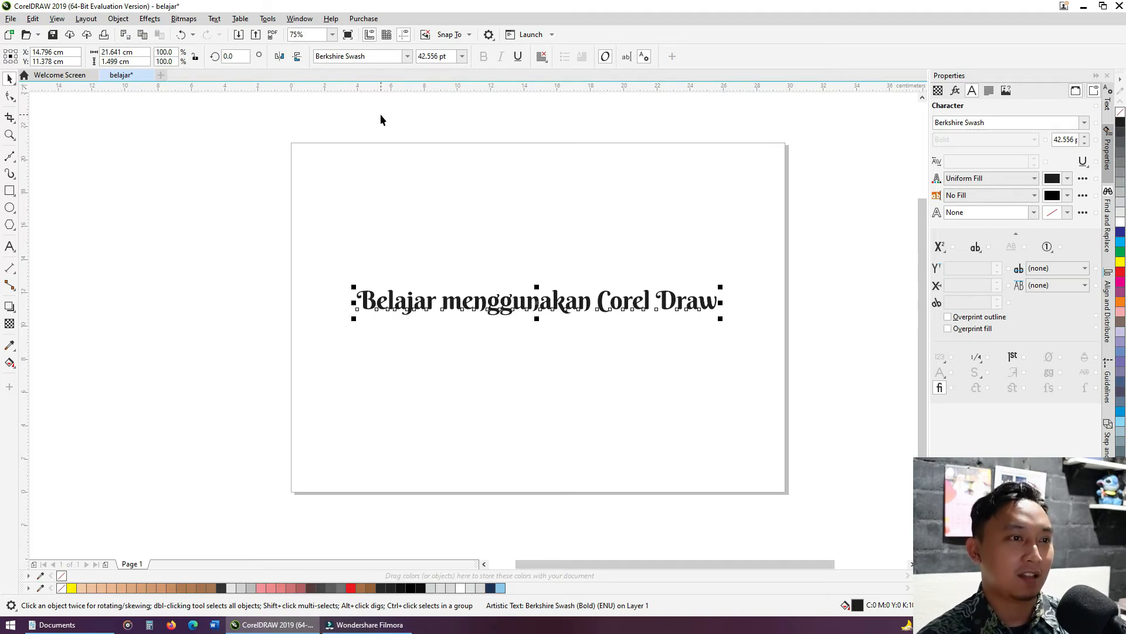
Set the text size to 24 pt, and change it to 48 pt.
left_click(463, 57)
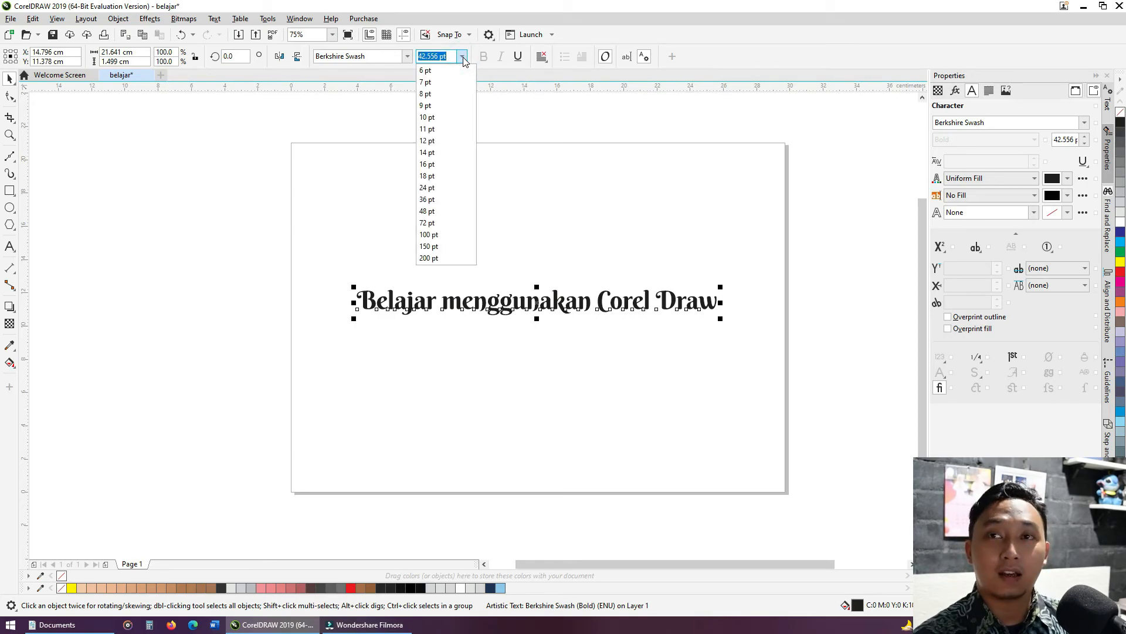
left_click(427, 187)
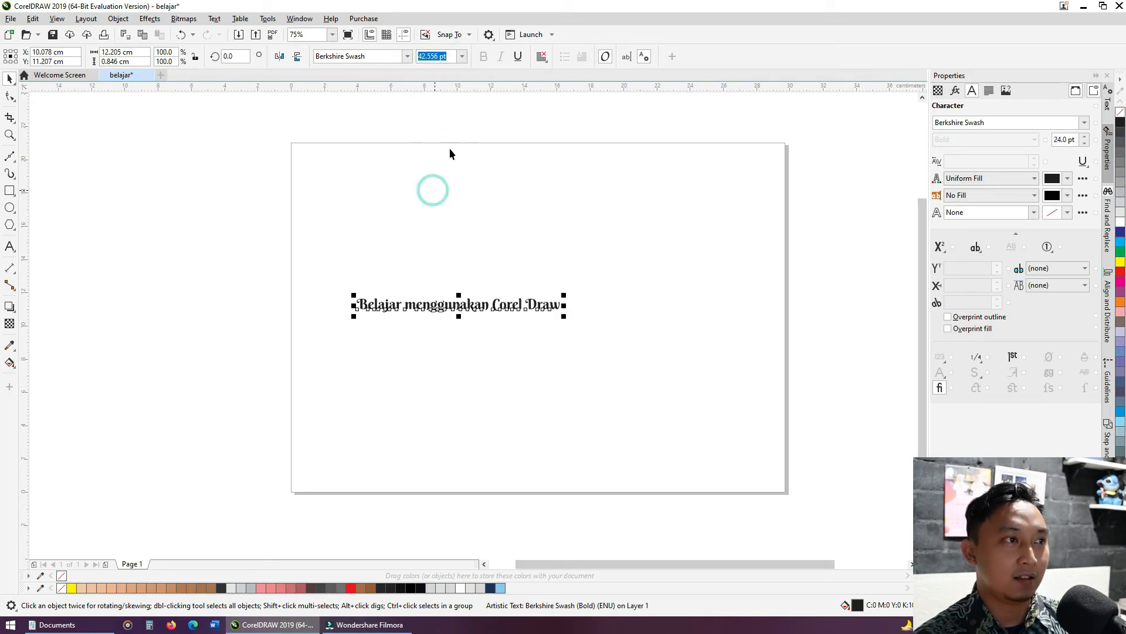
left_click(467, 55)
left_click(428, 186)
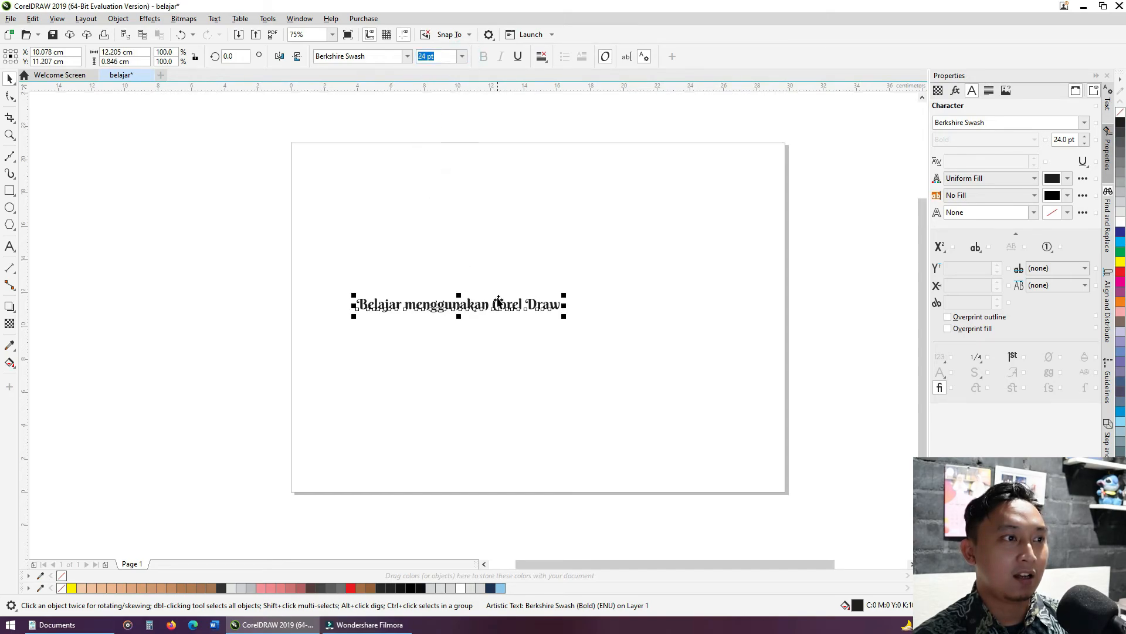
left_click(463, 56)
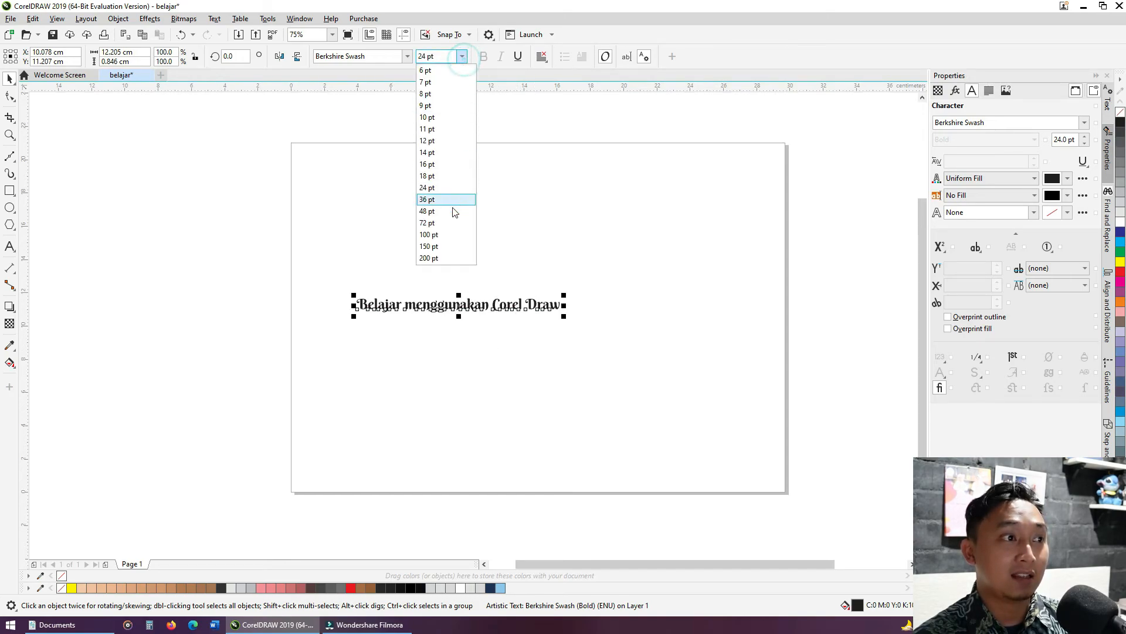
left_click(448, 215)
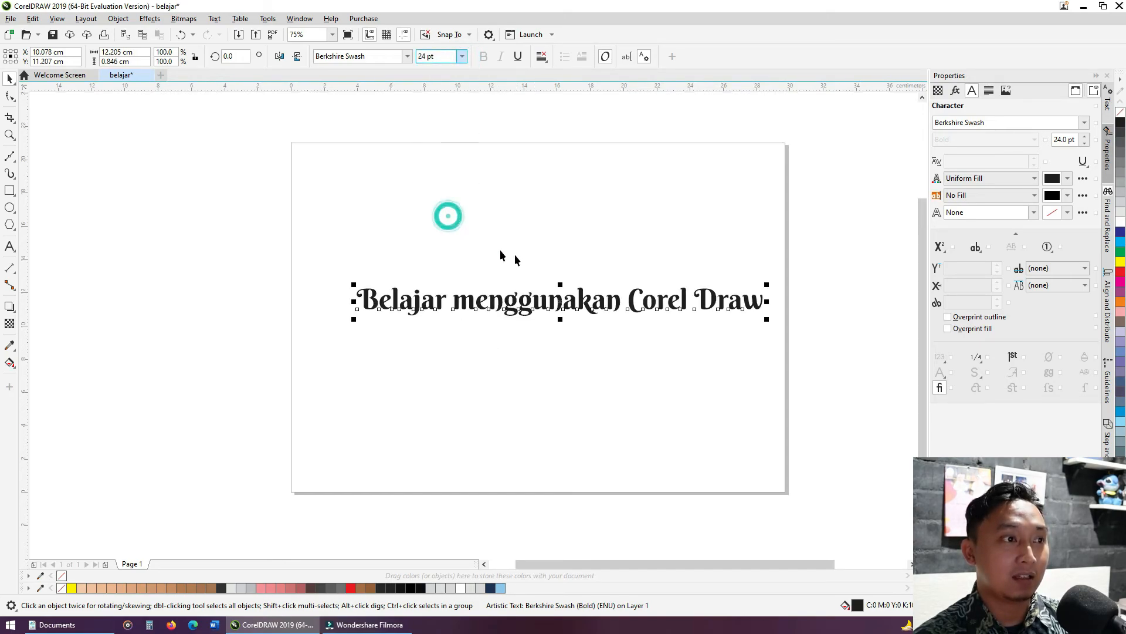
Change the text's font to Montserrat Bold, and turn bold off.
left_click(408, 61)
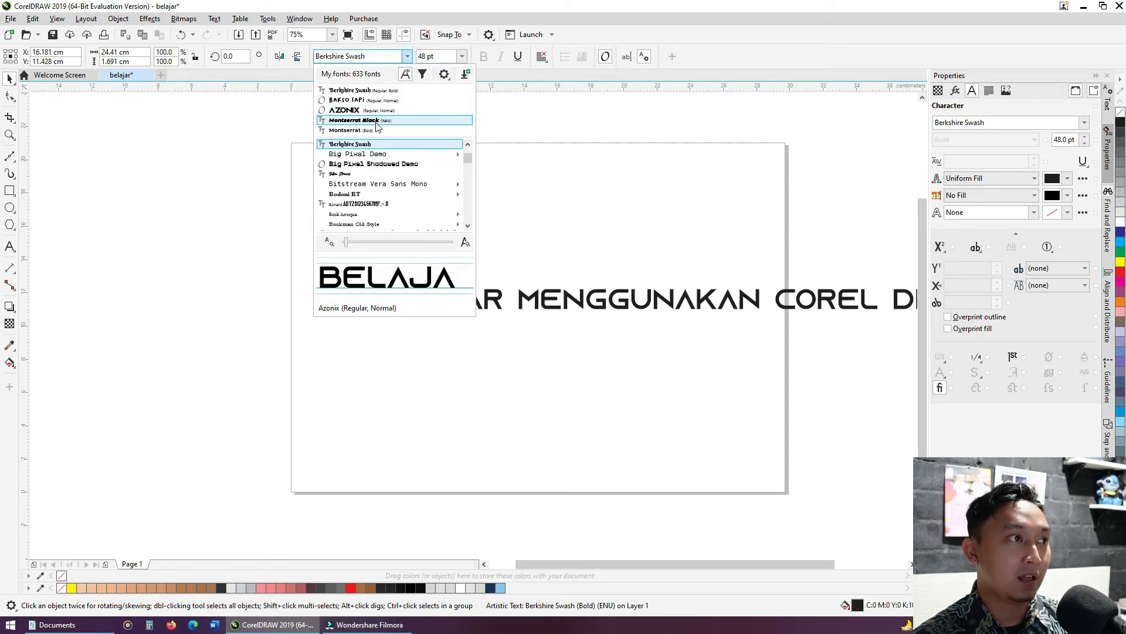
left_click(374, 131)
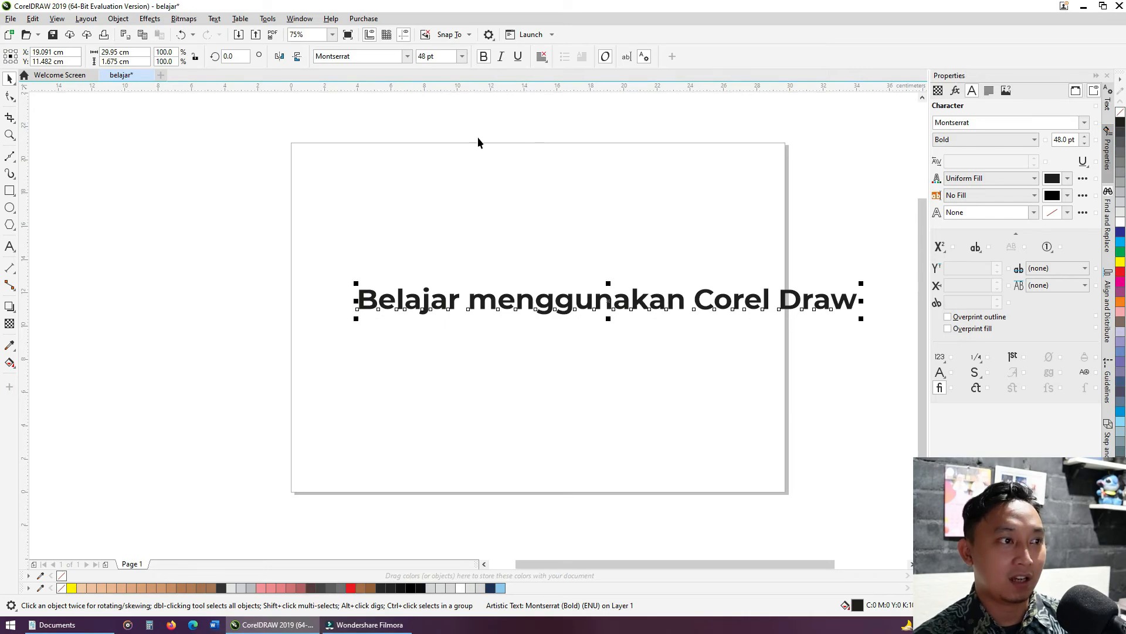
left_click(483, 56)
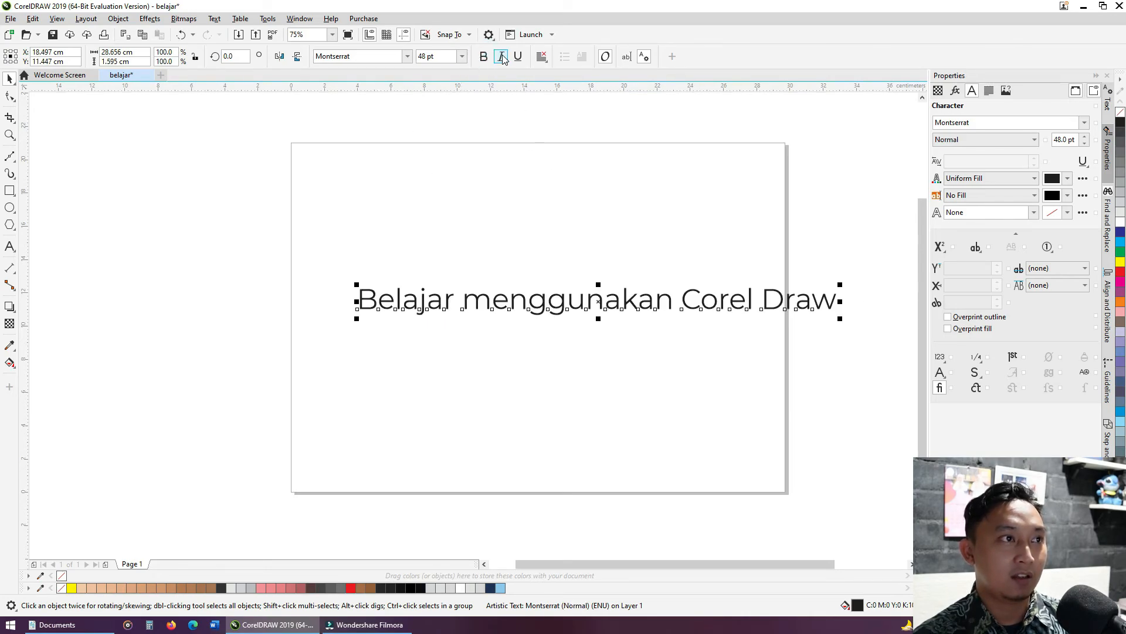
Apply italic and underline to the text, and remove both styles.
left_click(500, 56)
left_click(519, 60)
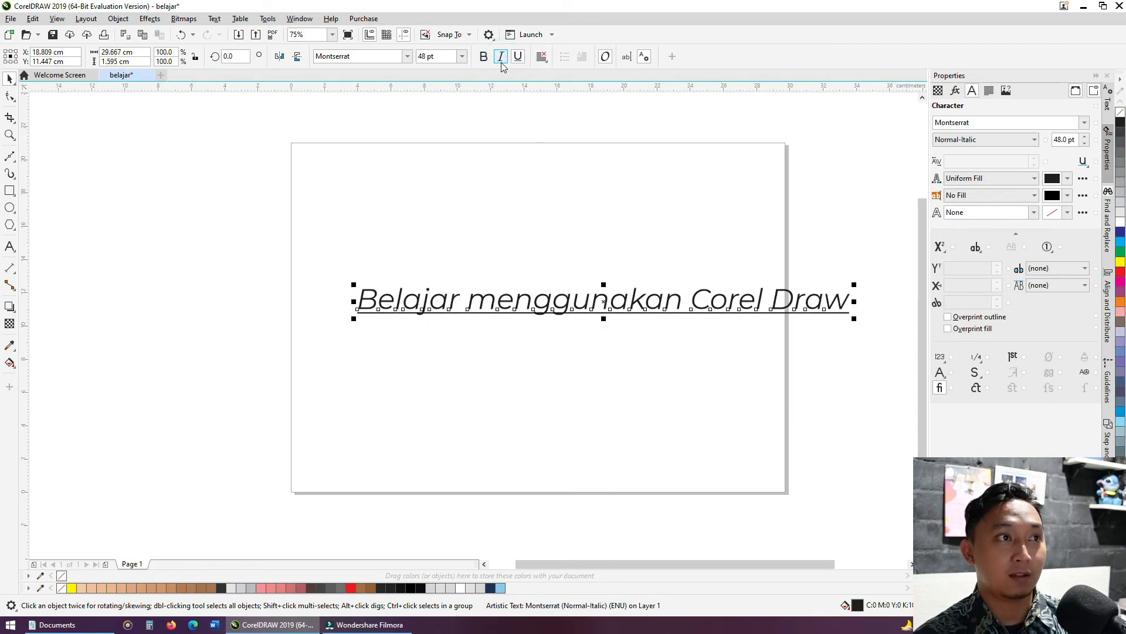
left_click(503, 59)
left_click(518, 58)
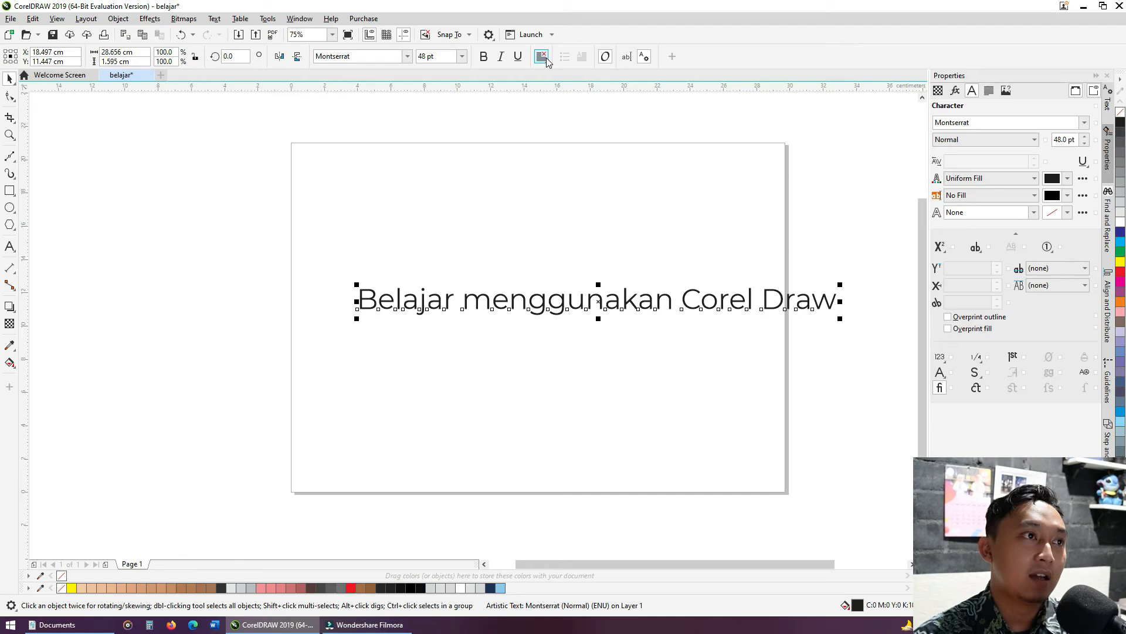
Align the text left, right and then center, and delete it from the page.
left_click(542, 57)
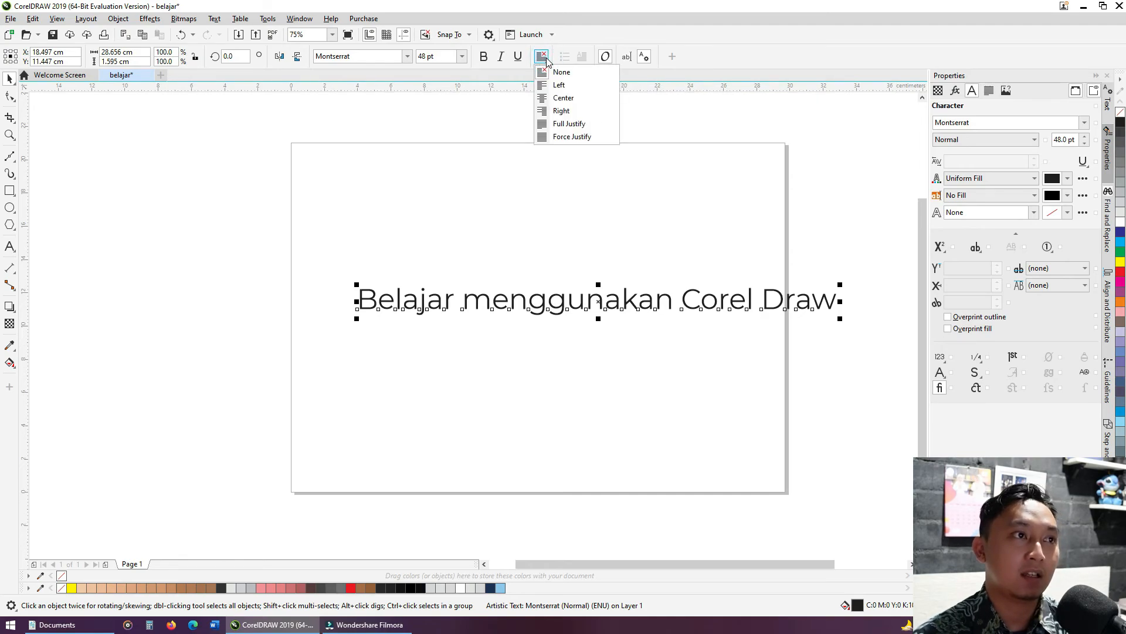
left_click(548, 85)
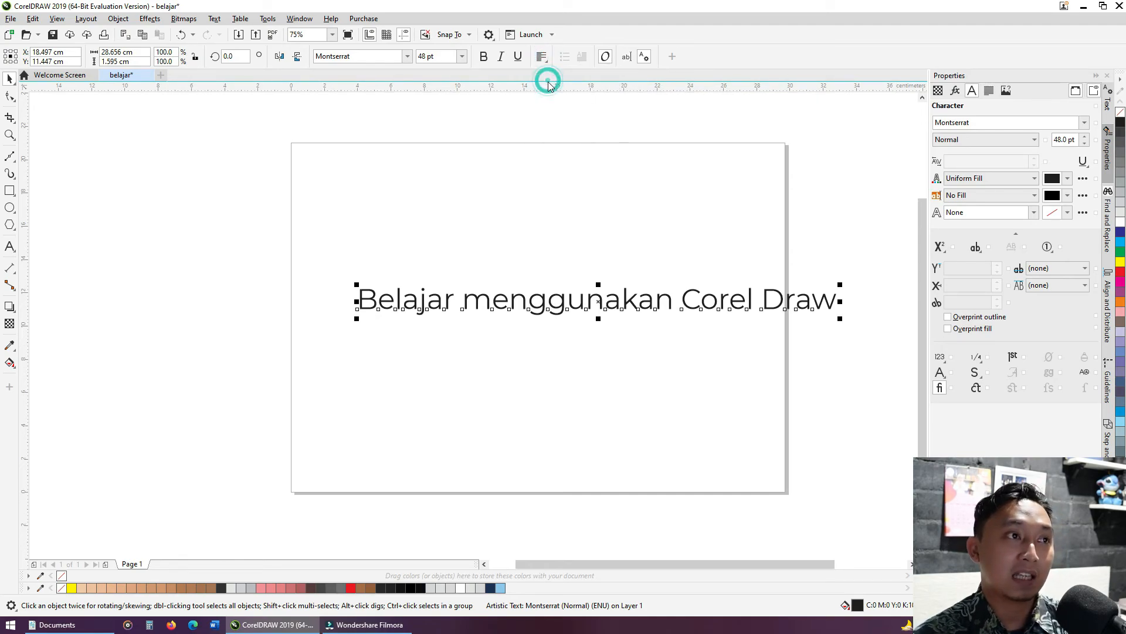
left_click(542, 56)
left_click(554, 111)
left_click(542, 56)
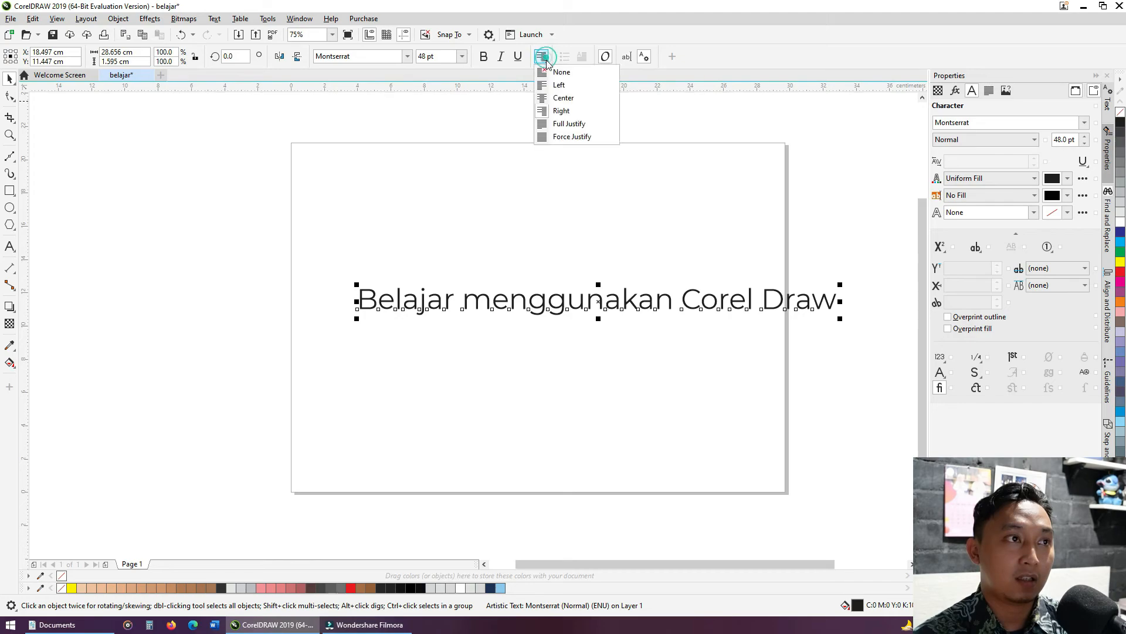
left_click(562, 98)
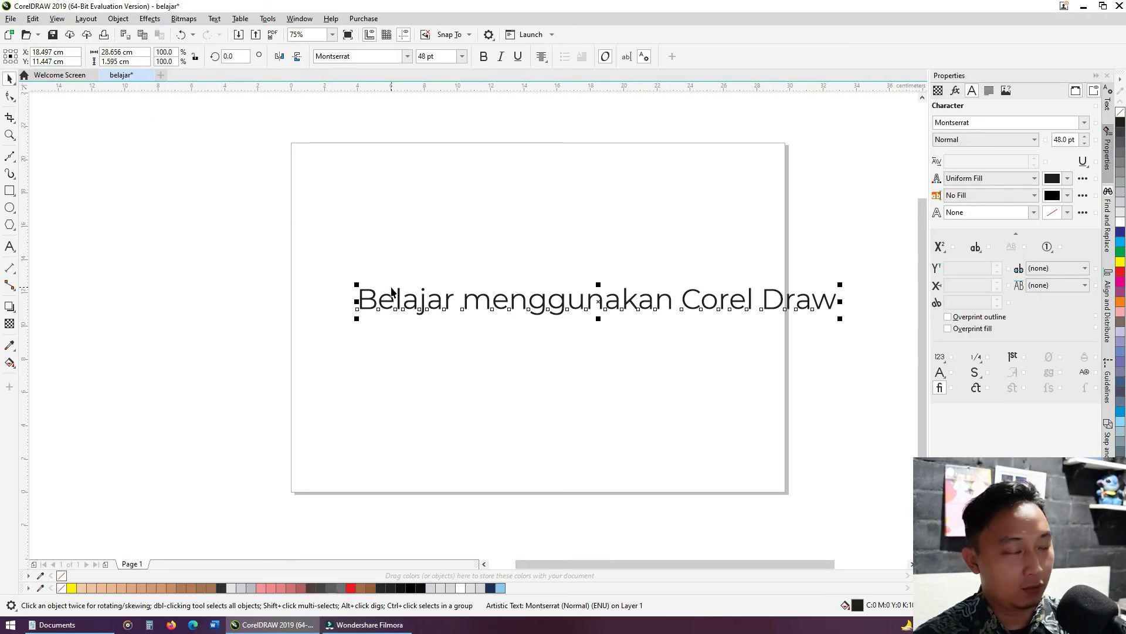
key("Delete")
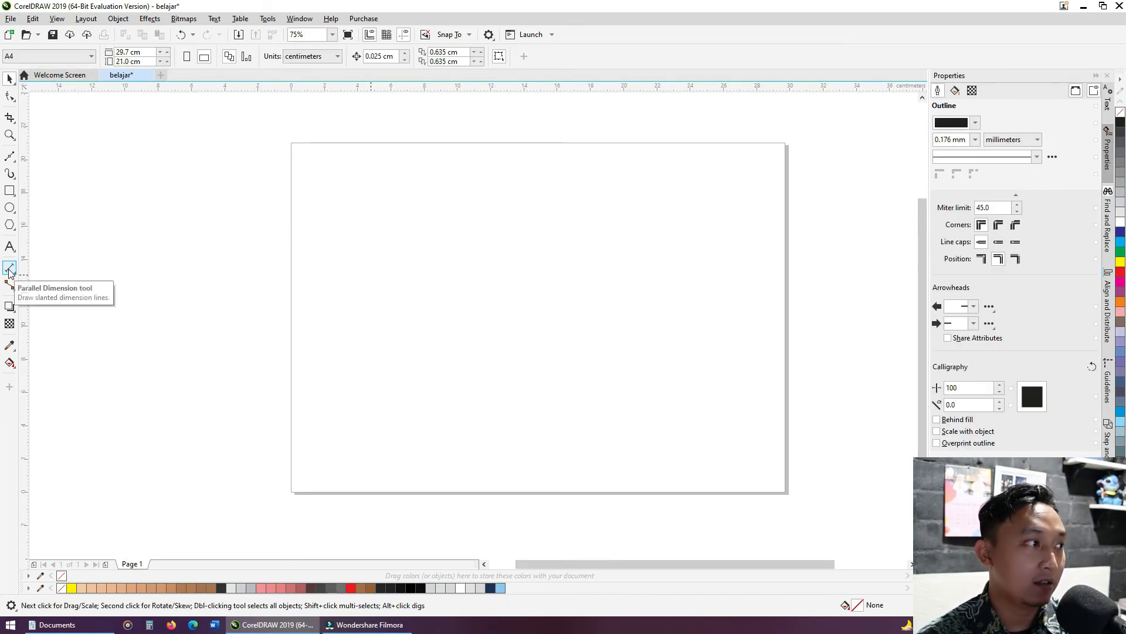
left_click(15, 273)
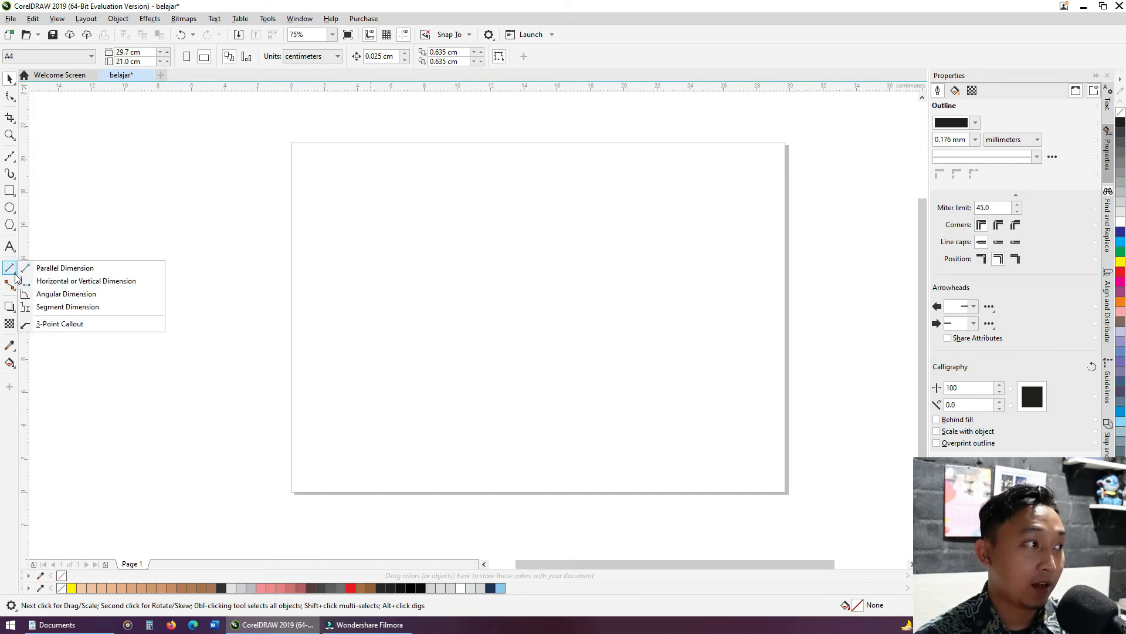
left_click(54, 241)
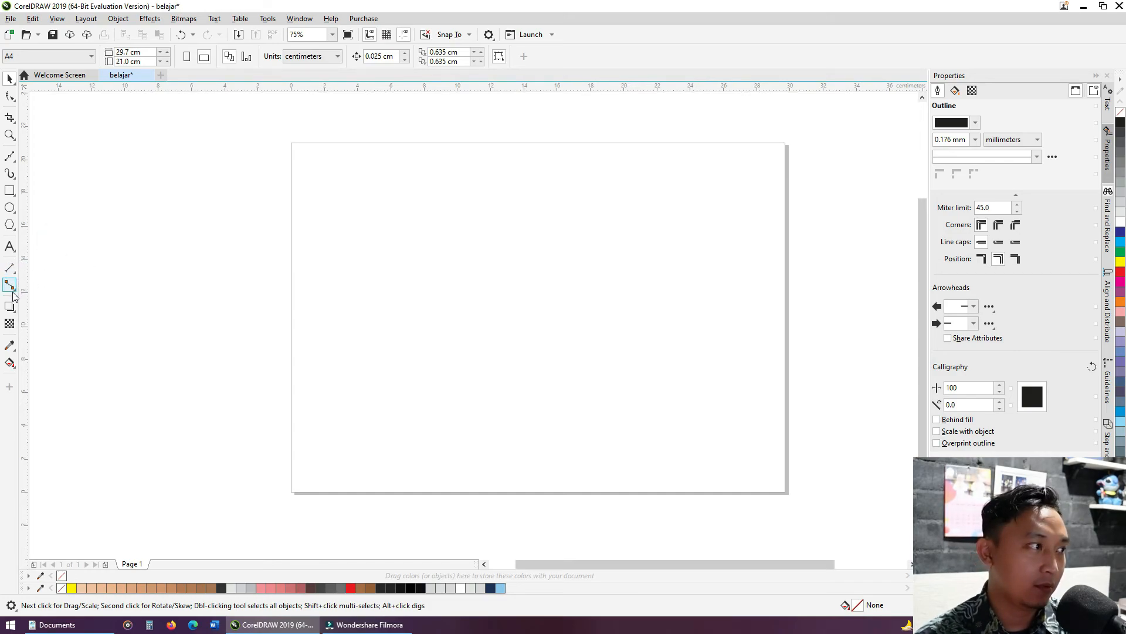
left_click(15, 313)
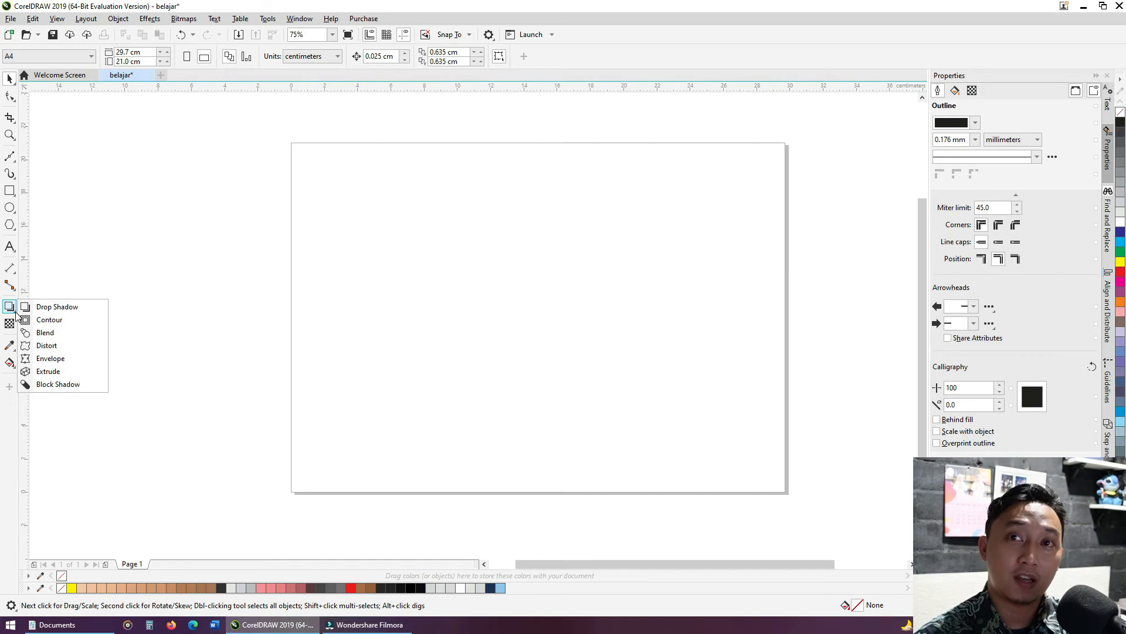
left_click(91, 241)
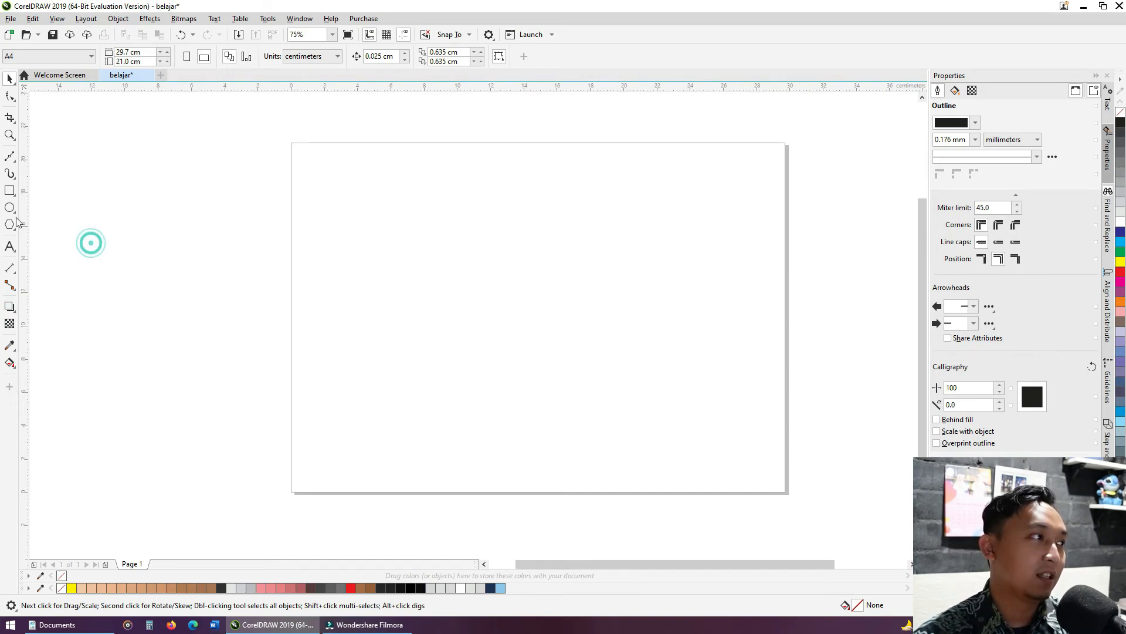
Draw a square about 9.56 cm wide near the page center and cast a drop shadow diagonally down from its center.
left_click(9, 190)
left_click_drag(435, 213, 594, 371)
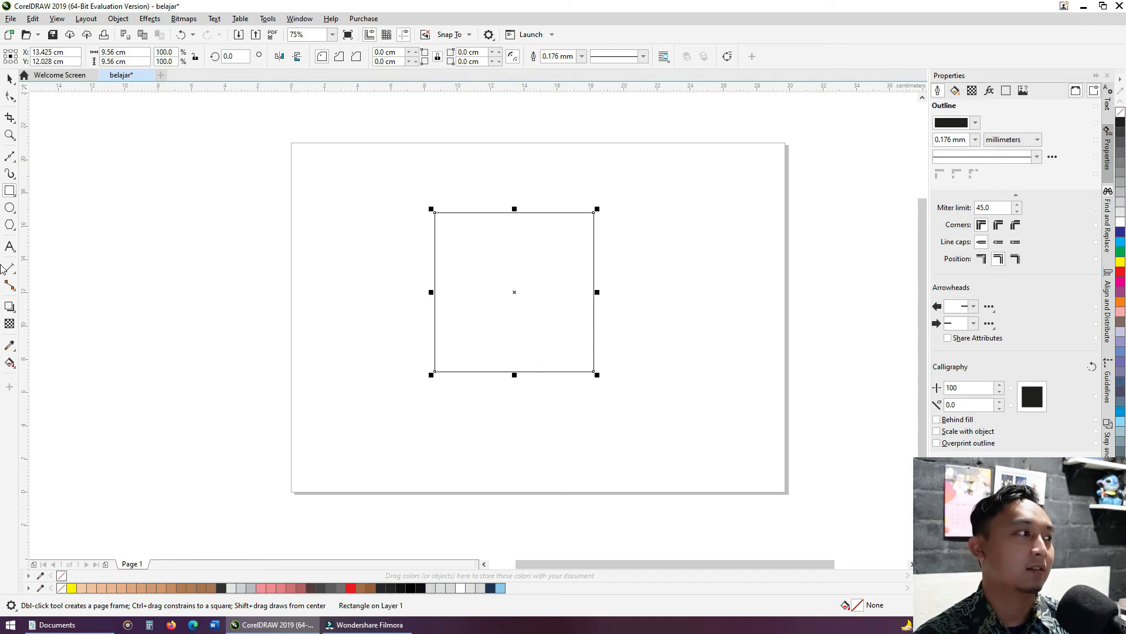
left_click(15, 311)
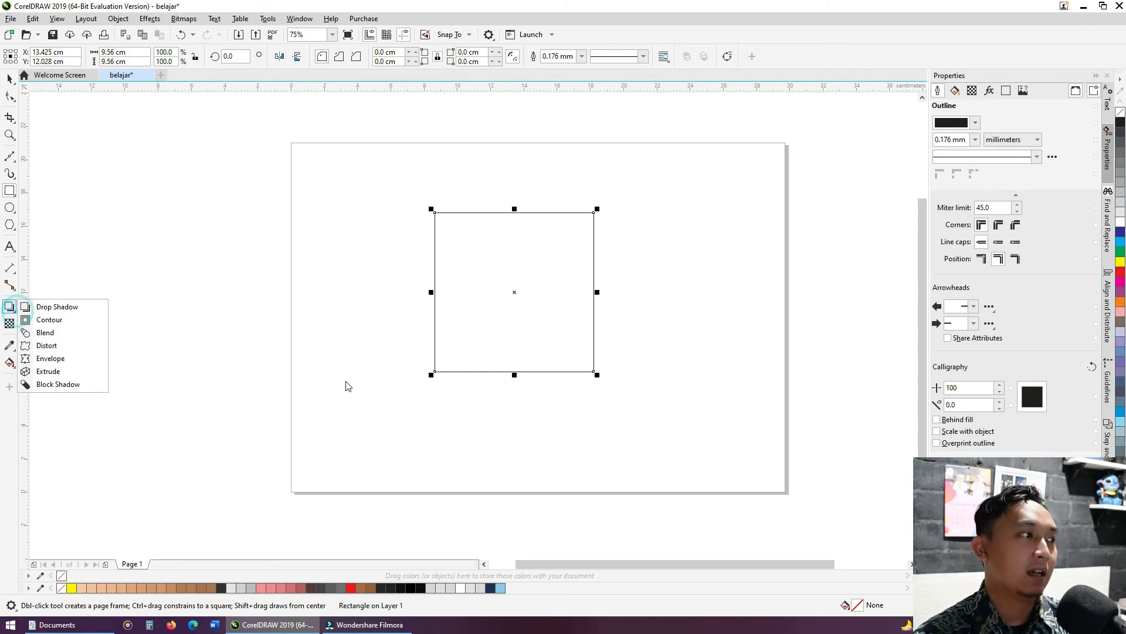
left_click(57, 307)
left_click_drag(515, 292, 605, 386)
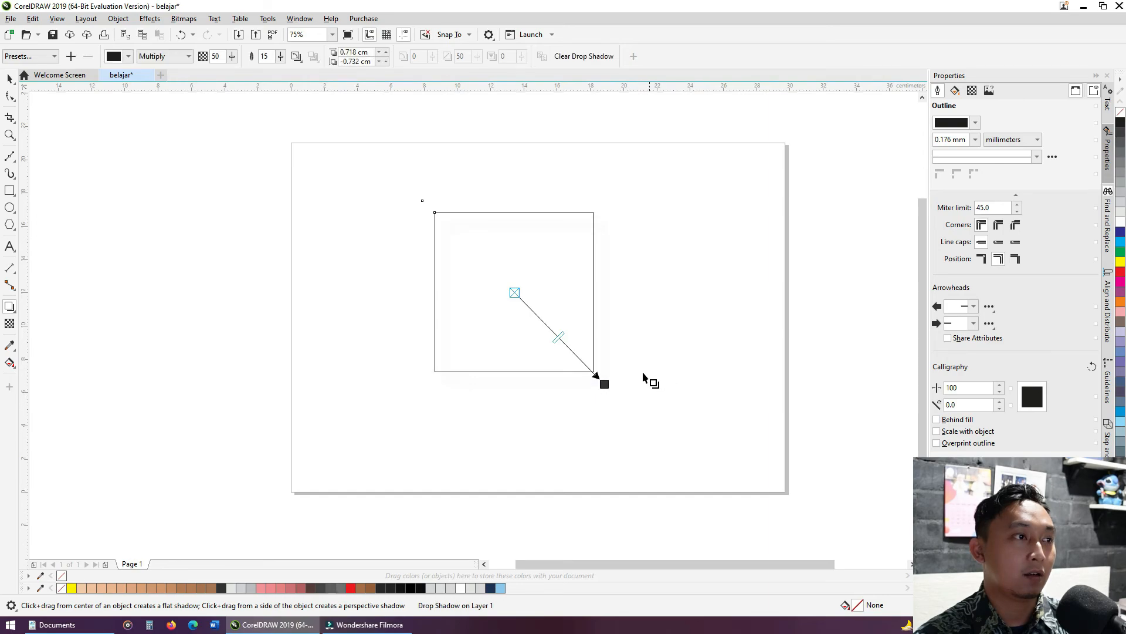
Undo the drop shadow and the square, and return to the Pick tool.
key("ctrl+z")
key("ctrl+z")
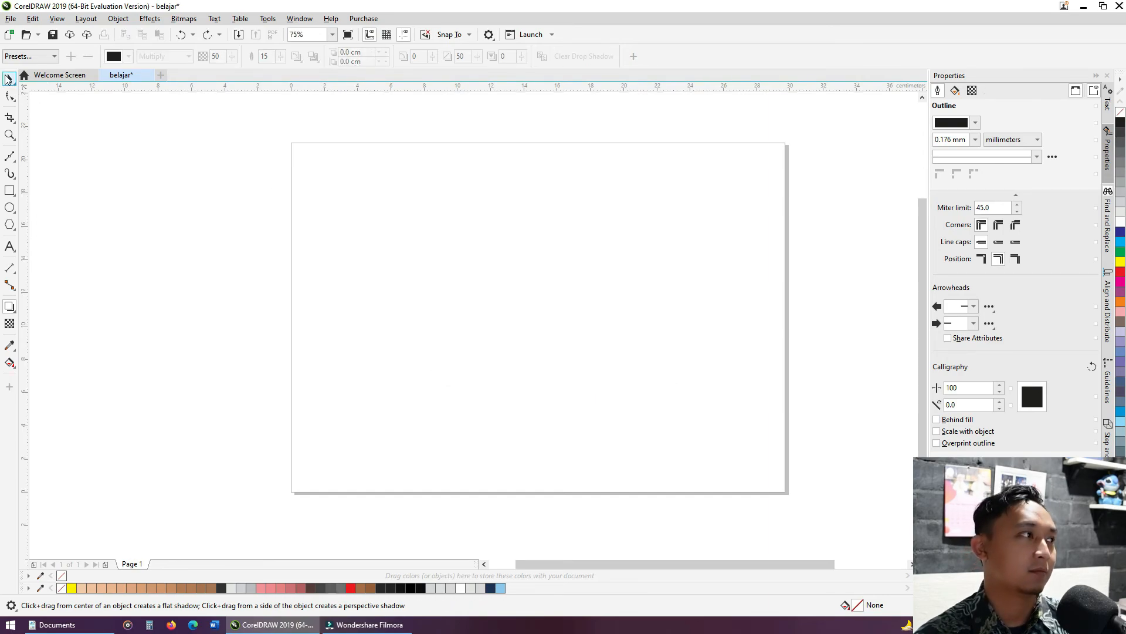
left_click(16, 76)
left_click(148, 345)
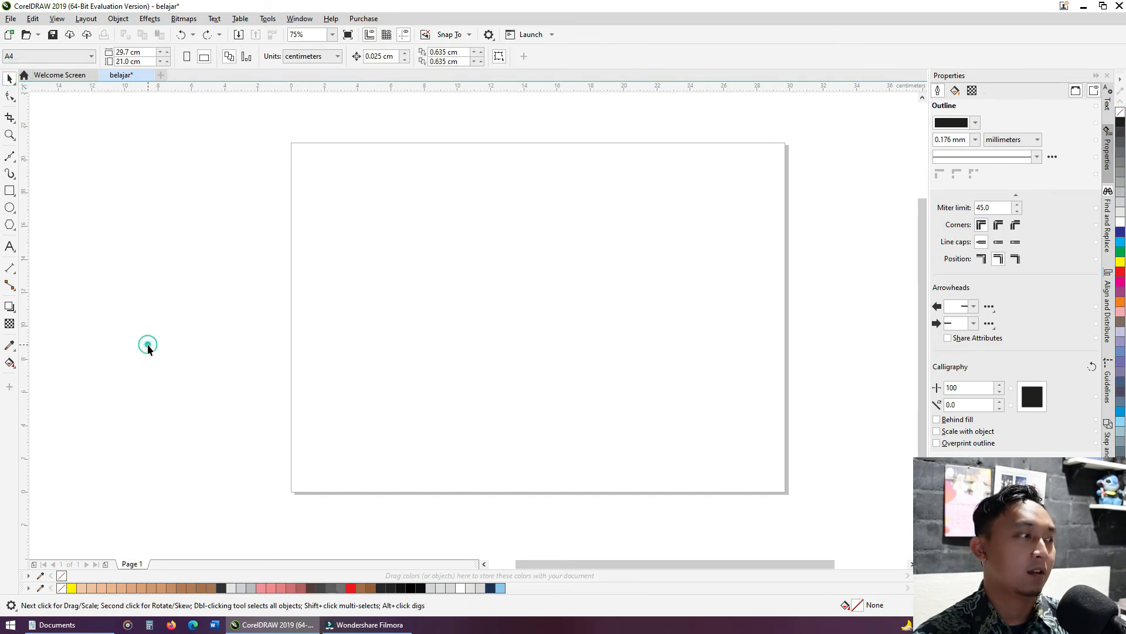
Draw a square about 9.88 cm wide on the left half of the page.
left_click(11, 193)
left_click_drag(373, 215, 525, 379)
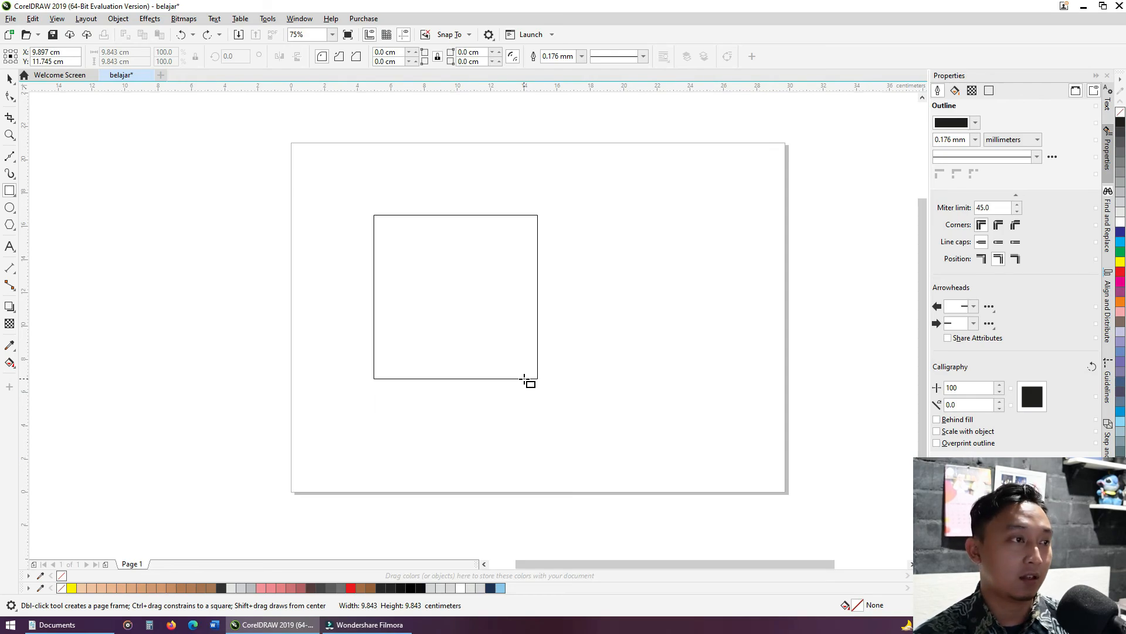
left_click_drag(525, 379, 526, 380)
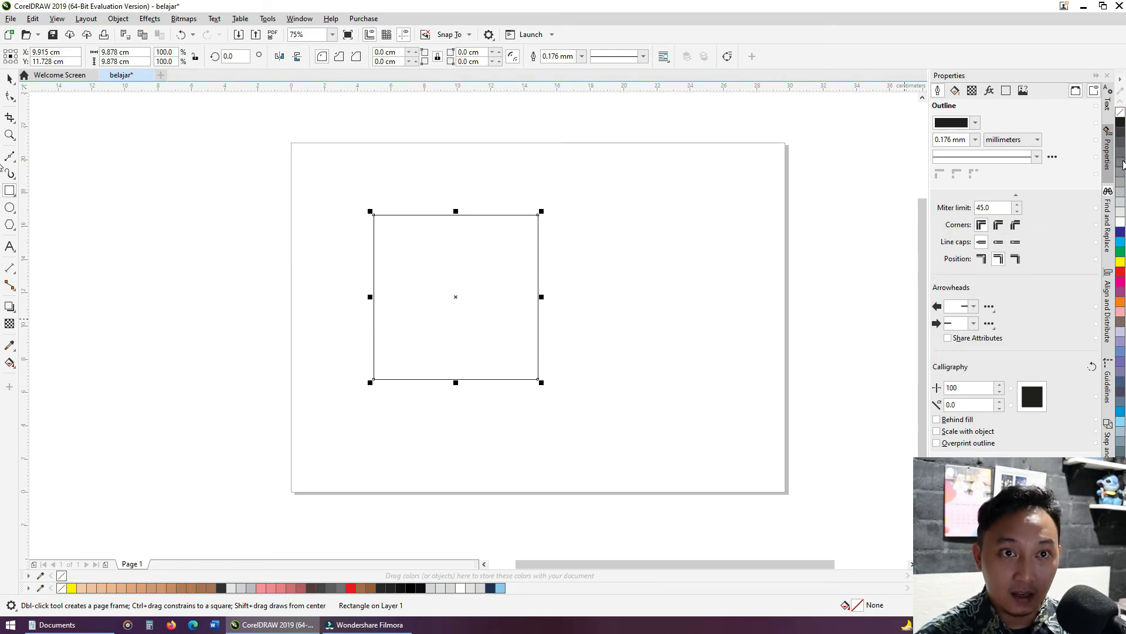
Fill the square with green, change the fill to red, and deselect it.
left_click(1121, 258)
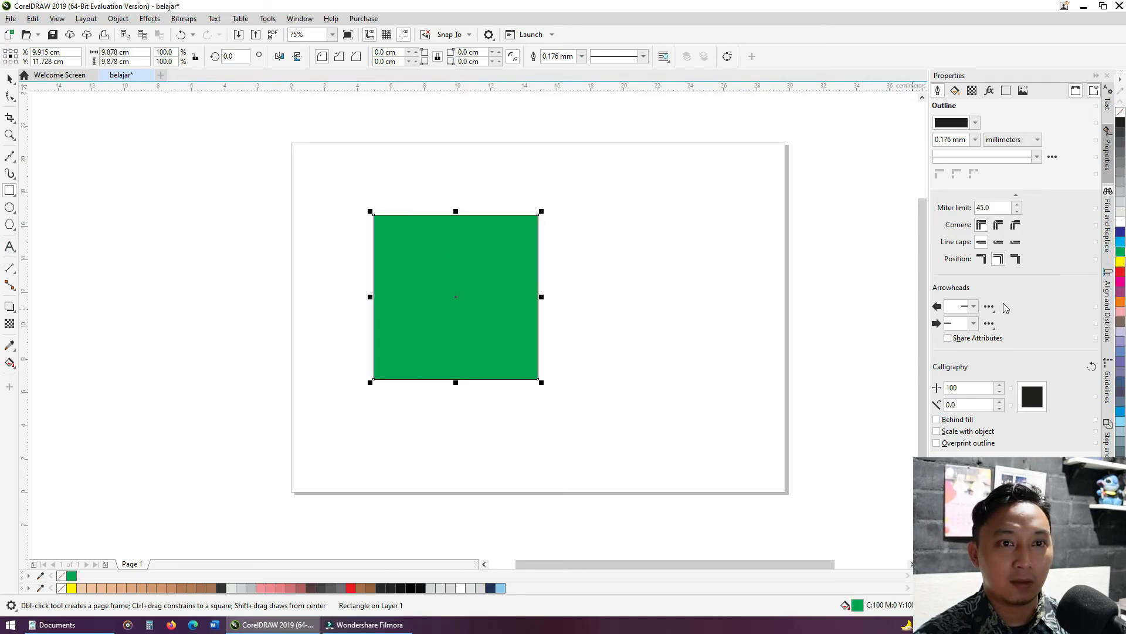
left_click(1121, 272)
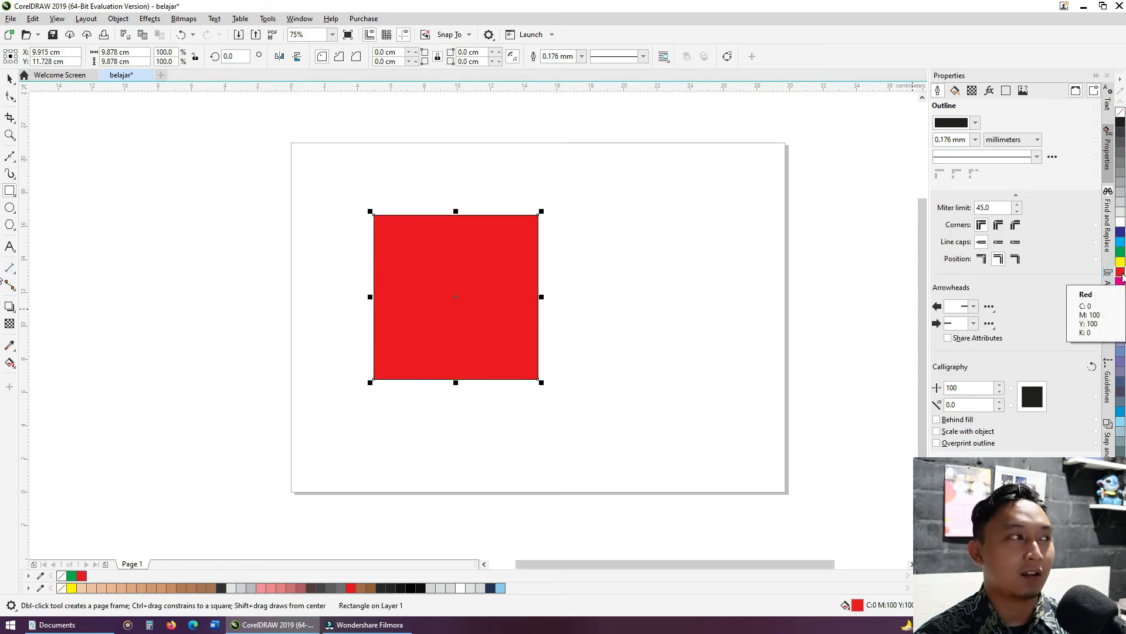
left_click(9, 78)
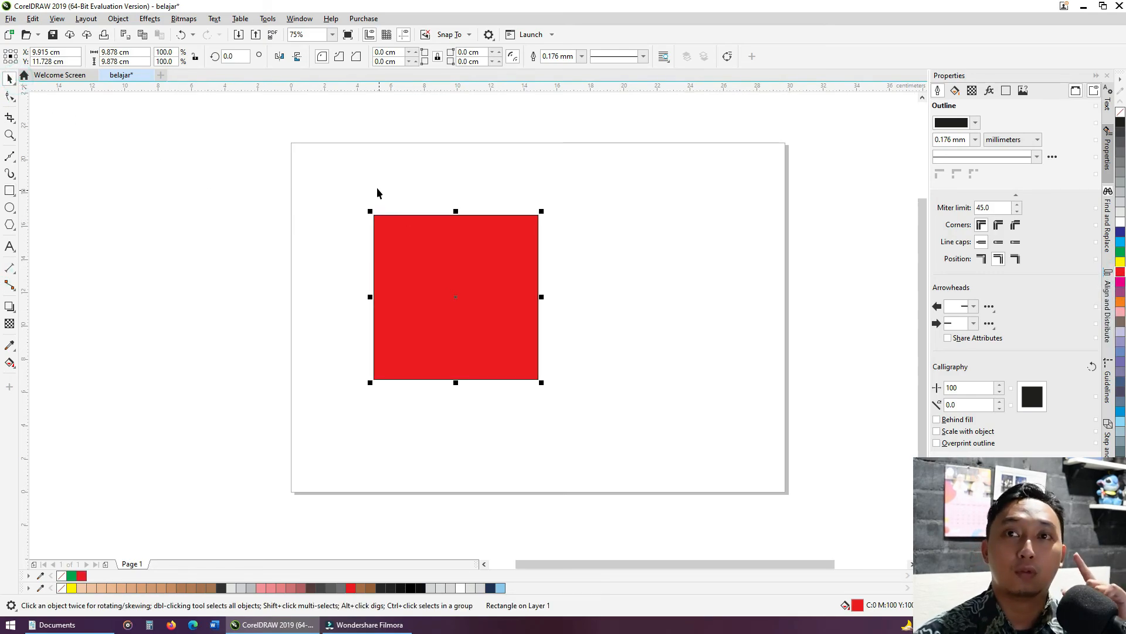
left_click(303, 186)
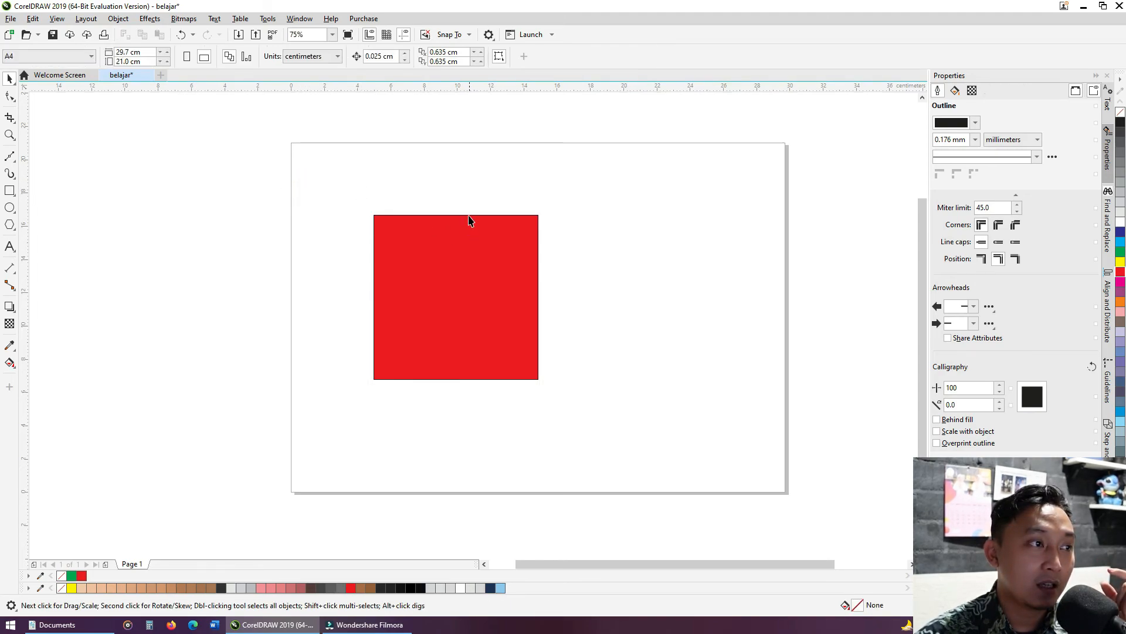
Remove the fill from the red square so that only its outline remains.
left_click(447, 271)
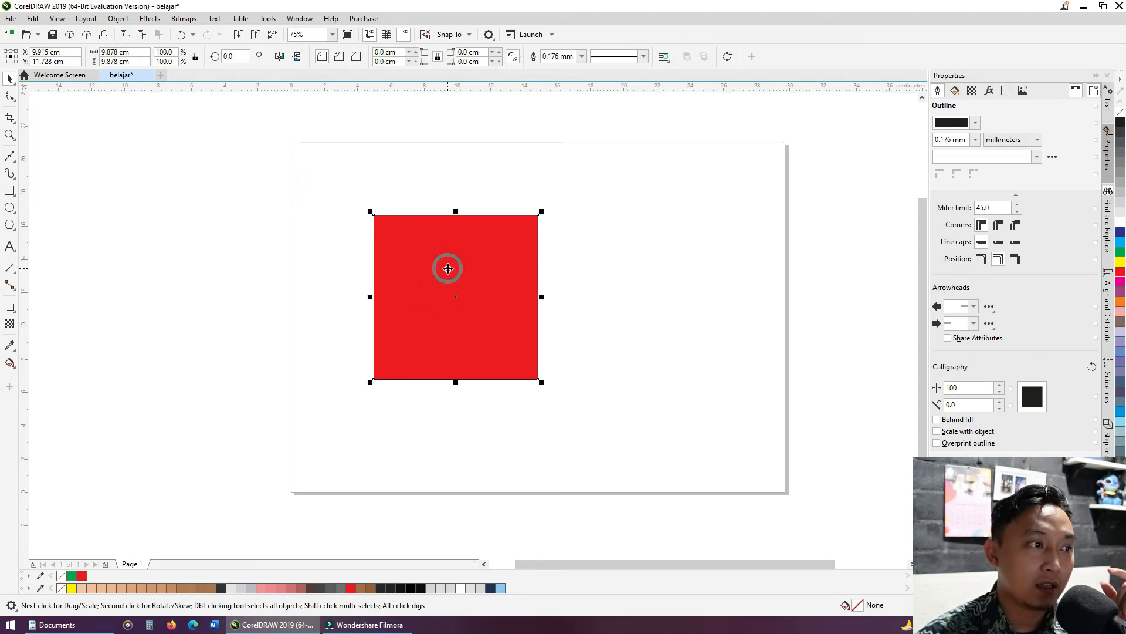
left_click(1117, 117)
left_click(645, 293)
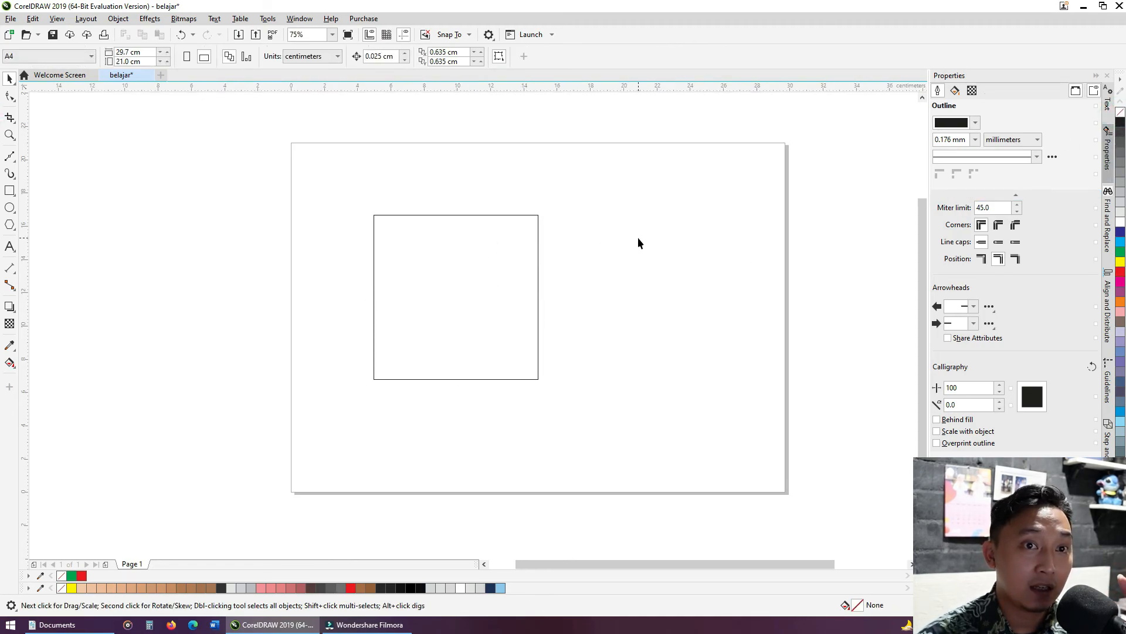
Fill the unfilled square with red again.
left_click(1123, 271)
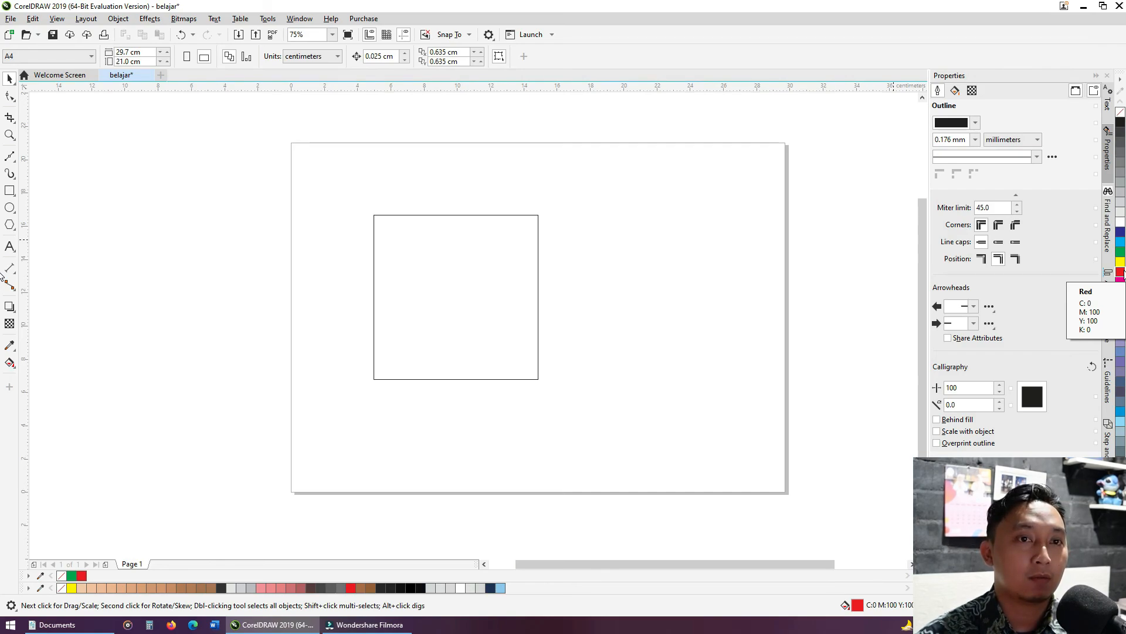
left_click(449, 256)
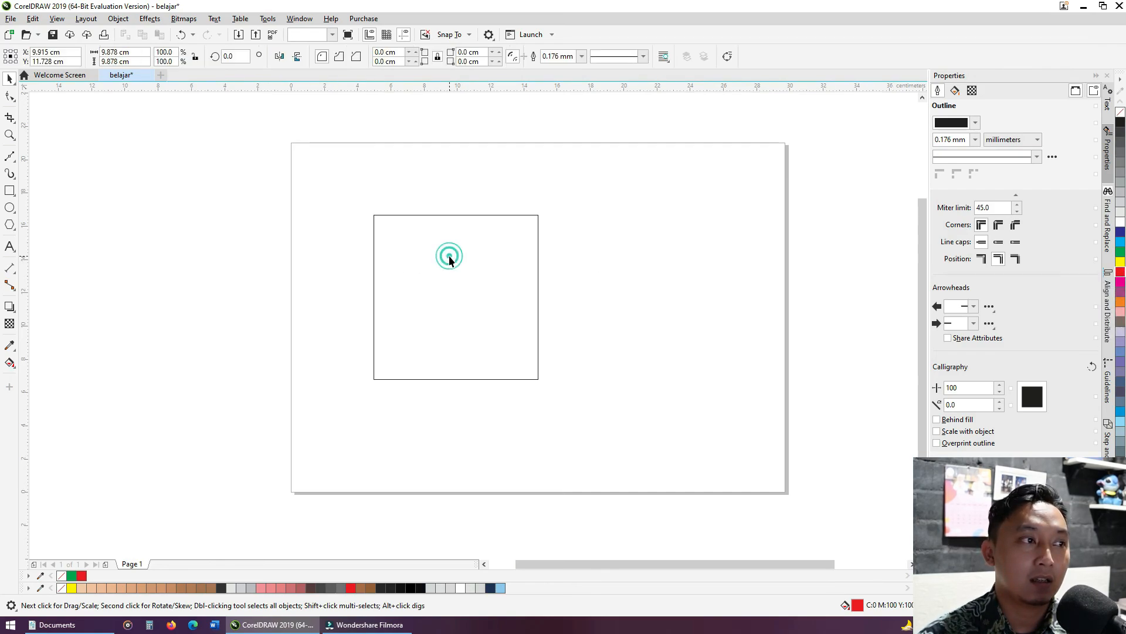
left_click(1120, 274)
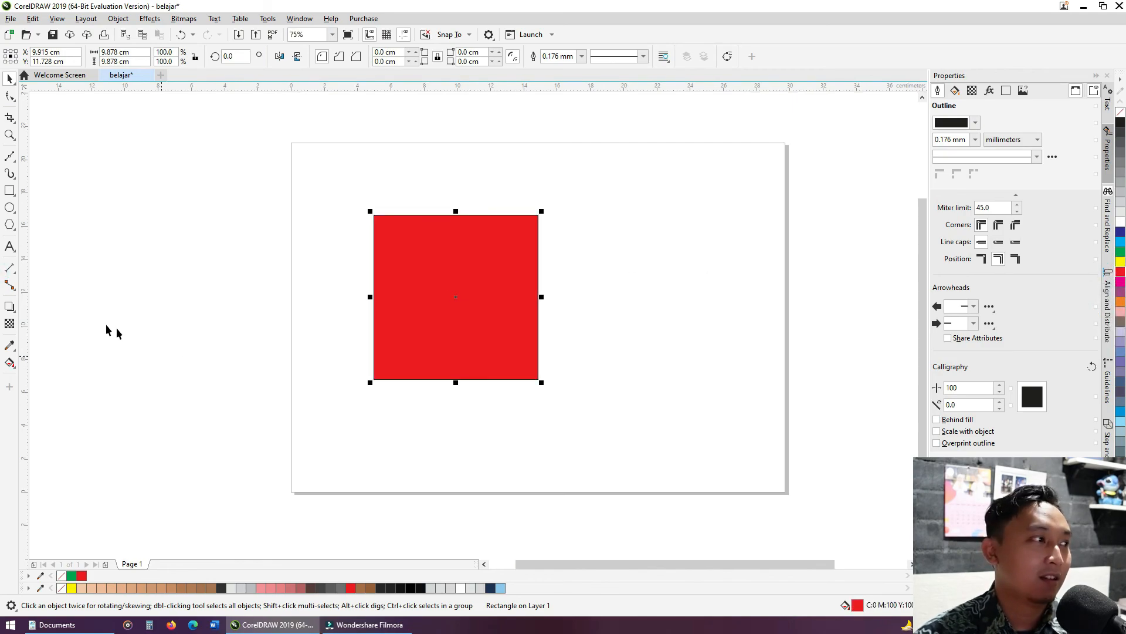
Try casting a drop shadow from the red square toward the lower part of the page.
left_click(12, 311)
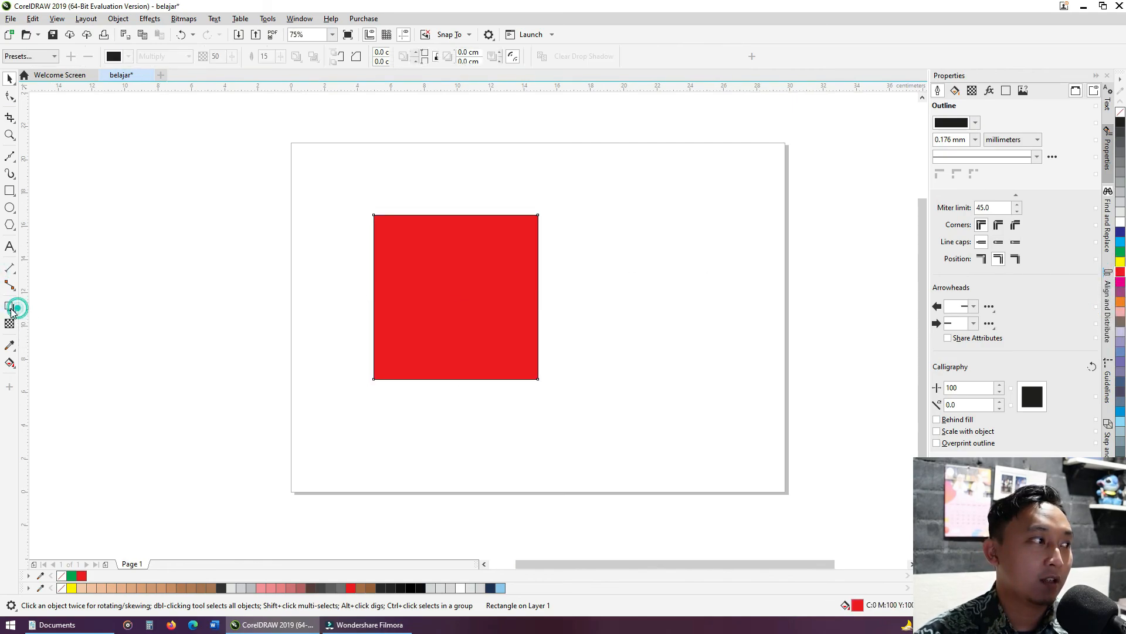
left_click_drag(425, 253, 547, 507)
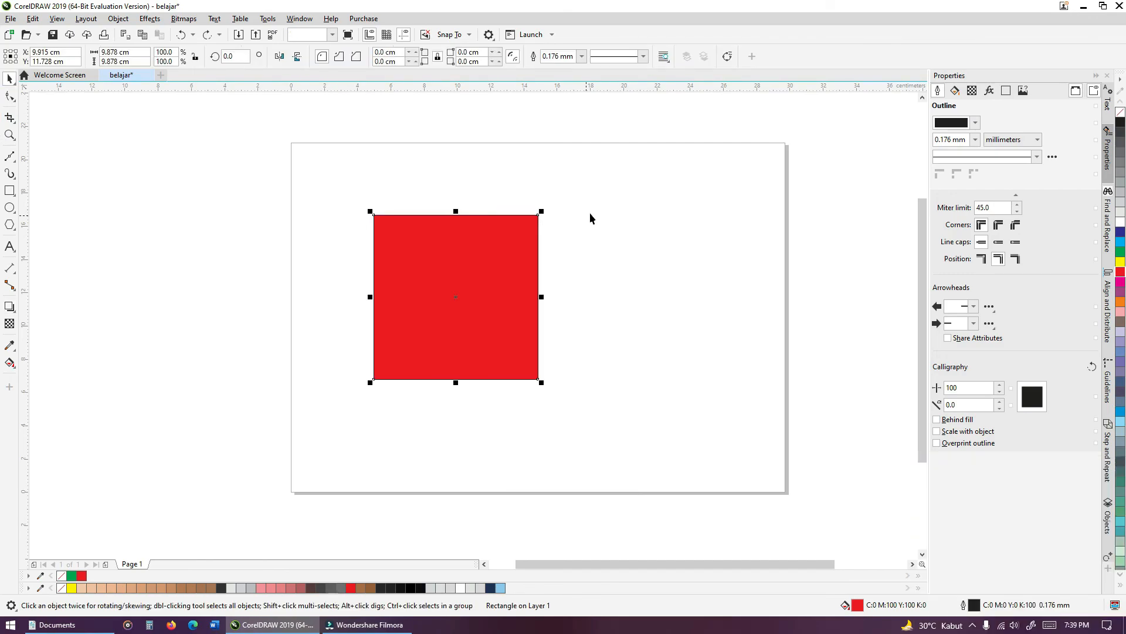
left_click(590, 214)
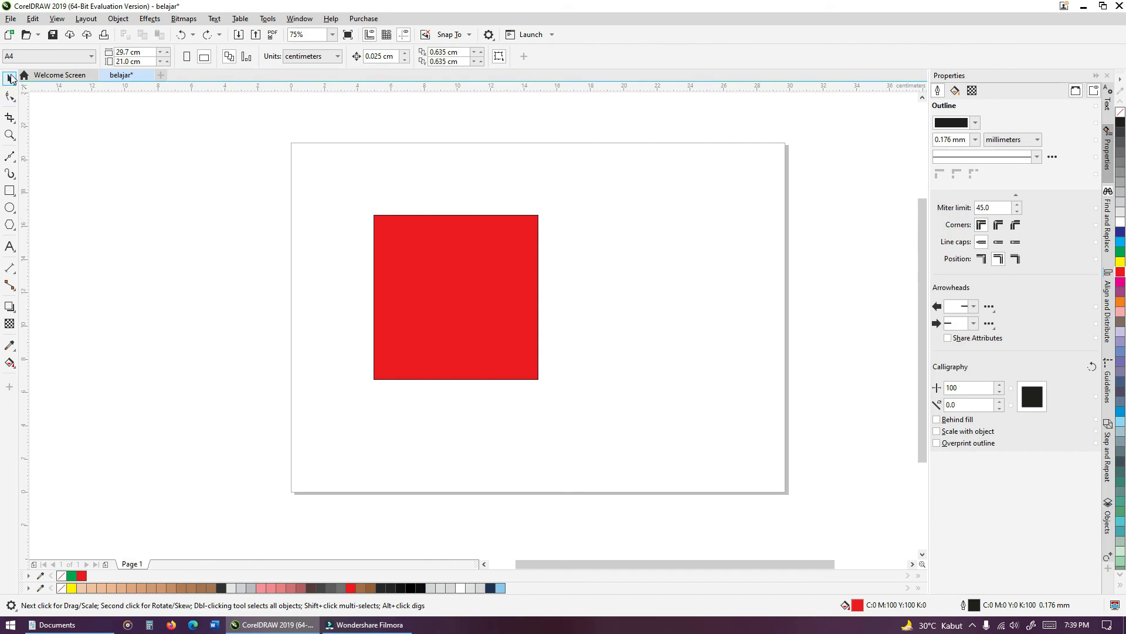
Apply uniform transparency to the red square, raising it to 74 and then lowering it.
left_click(443, 245)
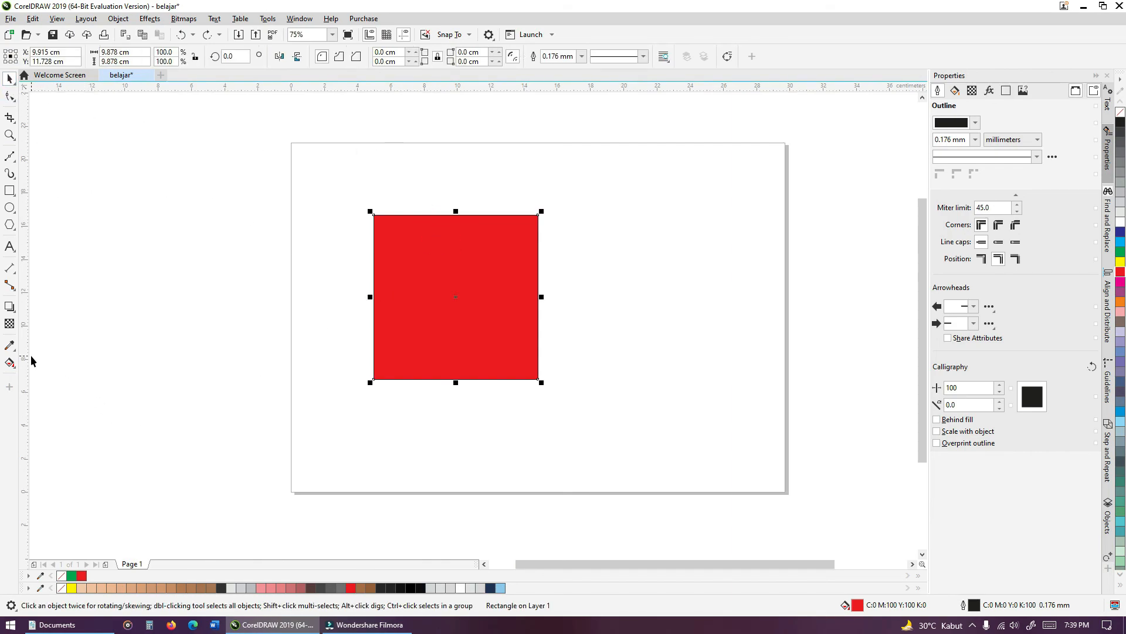
left_click(8, 324)
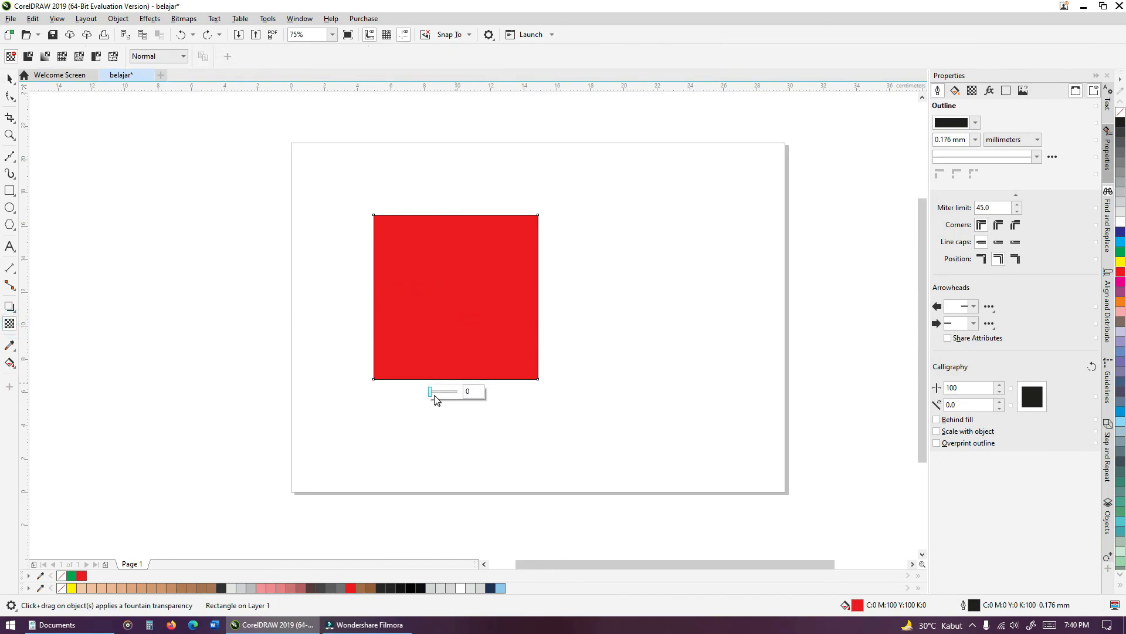
mouse_move(430, 396)
left_mouse_down()
mouse_move(468, 391)
mouse_move(432, 396)
mouse_move(452, 396)
left_mouse_up()
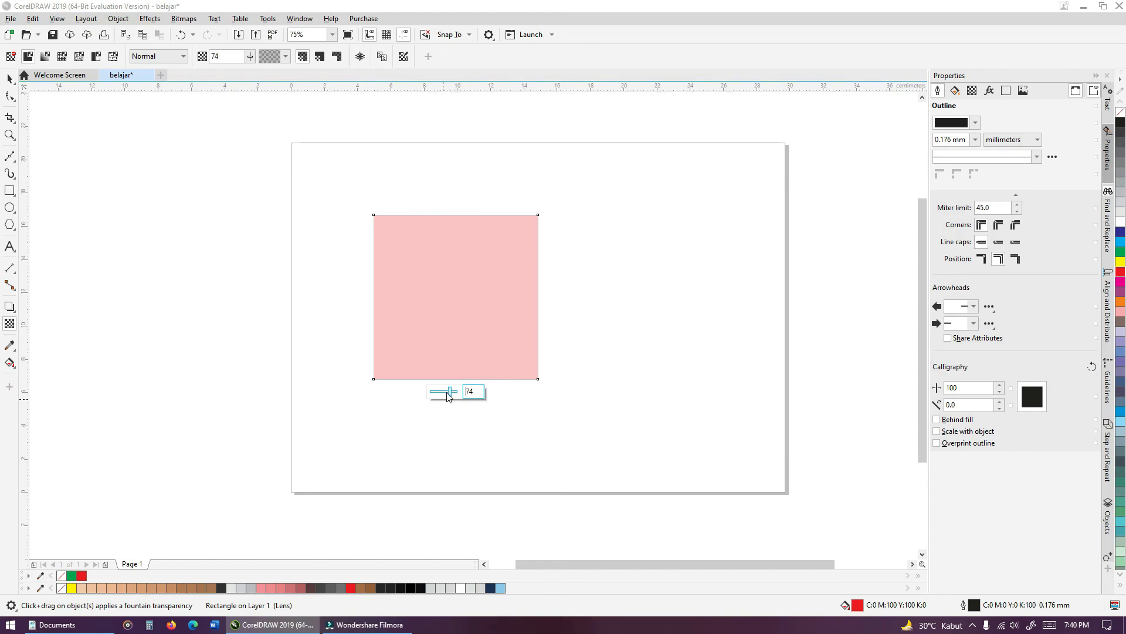
left_click_drag(447, 396, 434, 397)
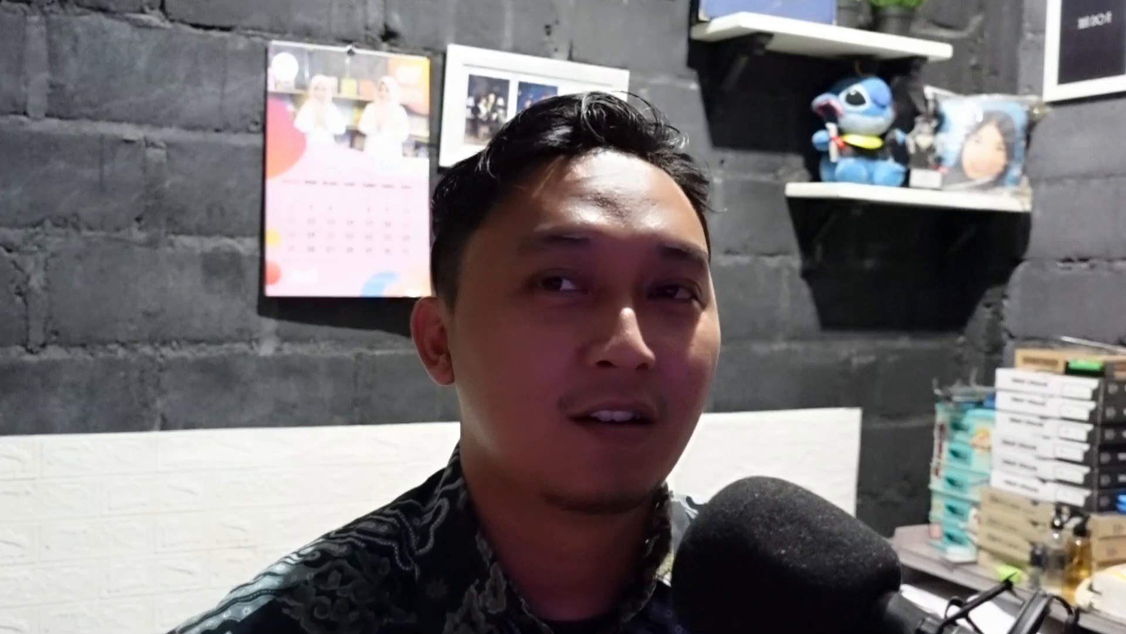